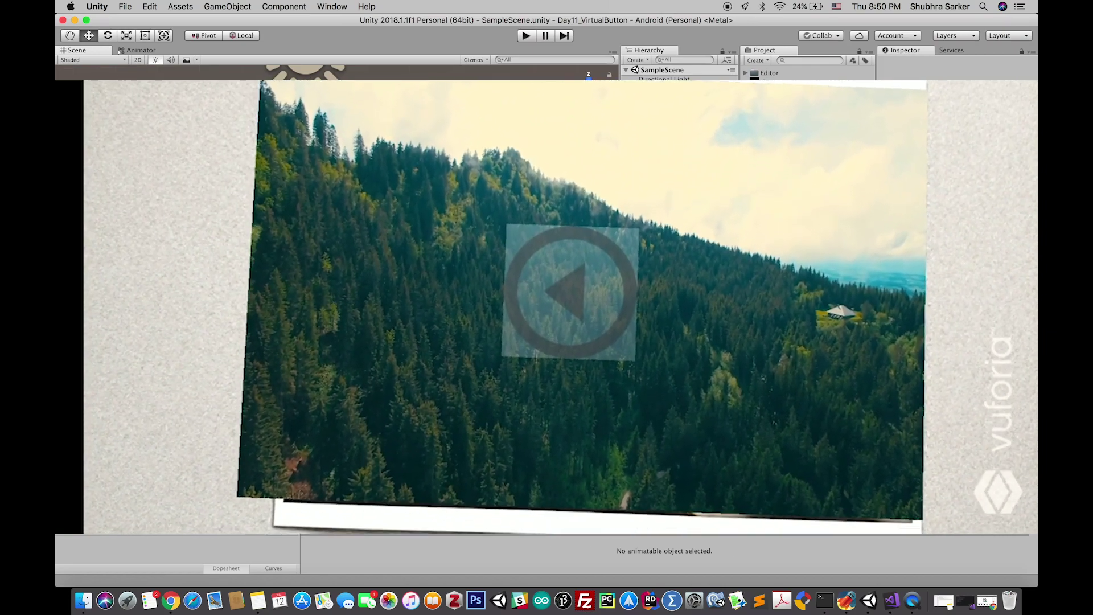
Exit Play mode to stop the AR preview and return to the Directional Light and ARCamera scene.
{"action": "key", "text": "super+p"}
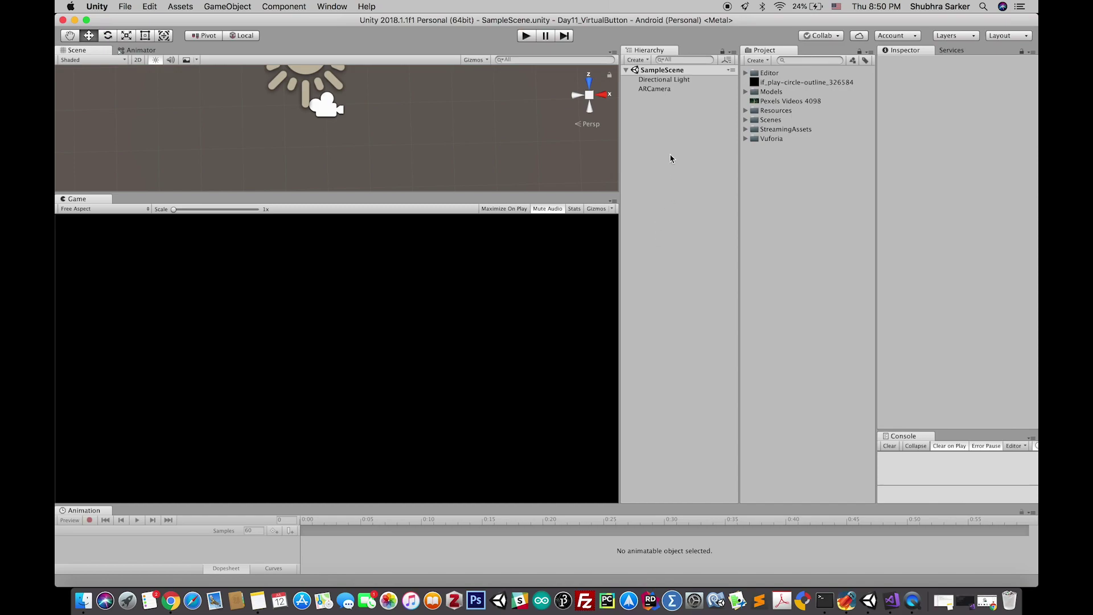
Add a Vuforia Image target (Predefined, VirtualButtonAvenger database) and expand its Advanced settings.
{"action": "left_click", "coordinate": [639, 60]}
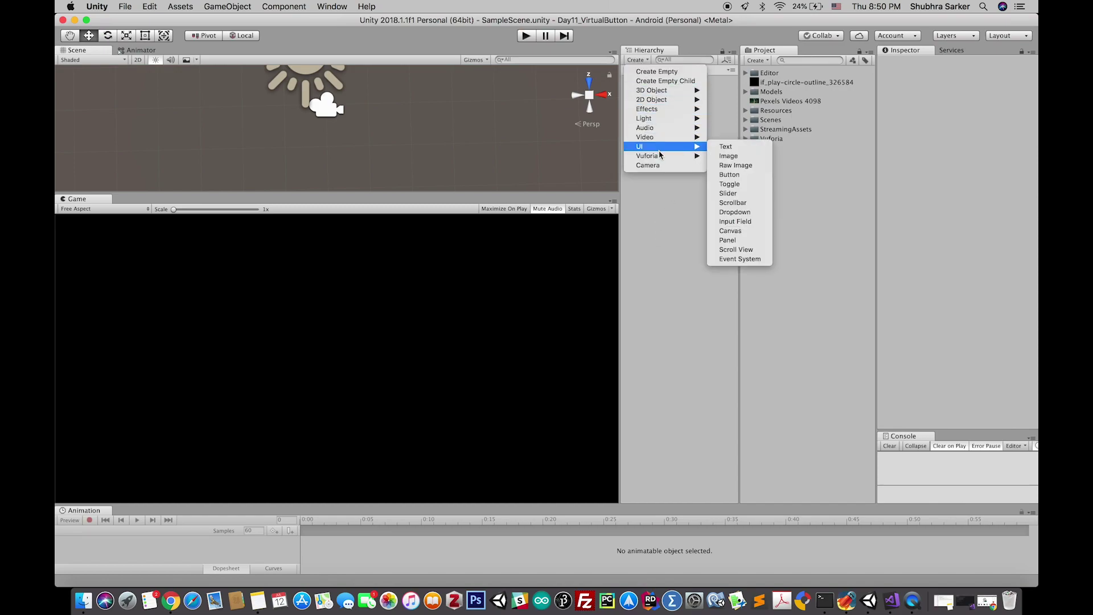
{"action": "mouse_move", "coordinate": [661, 156]}
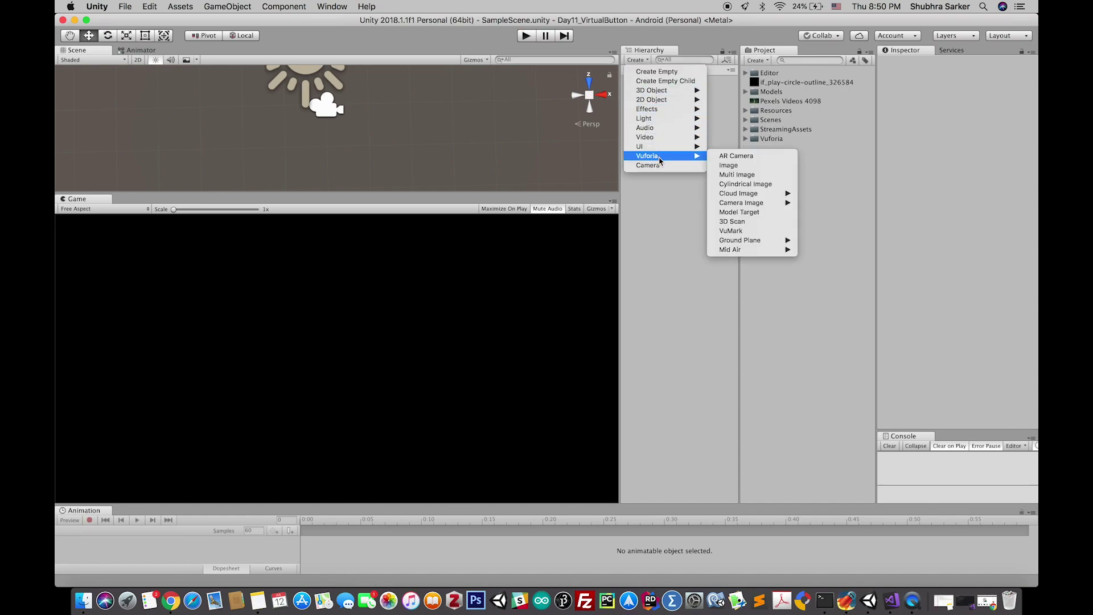
{"action": "left_click", "coordinate": [746, 166]}
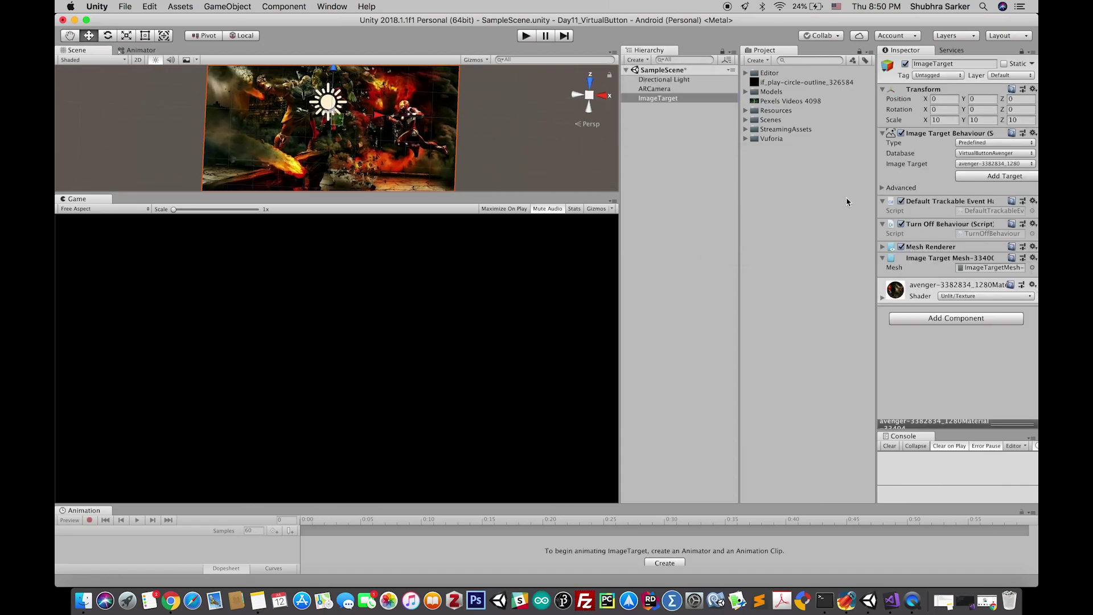
{"action": "left_click", "coordinate": [995, 158]}
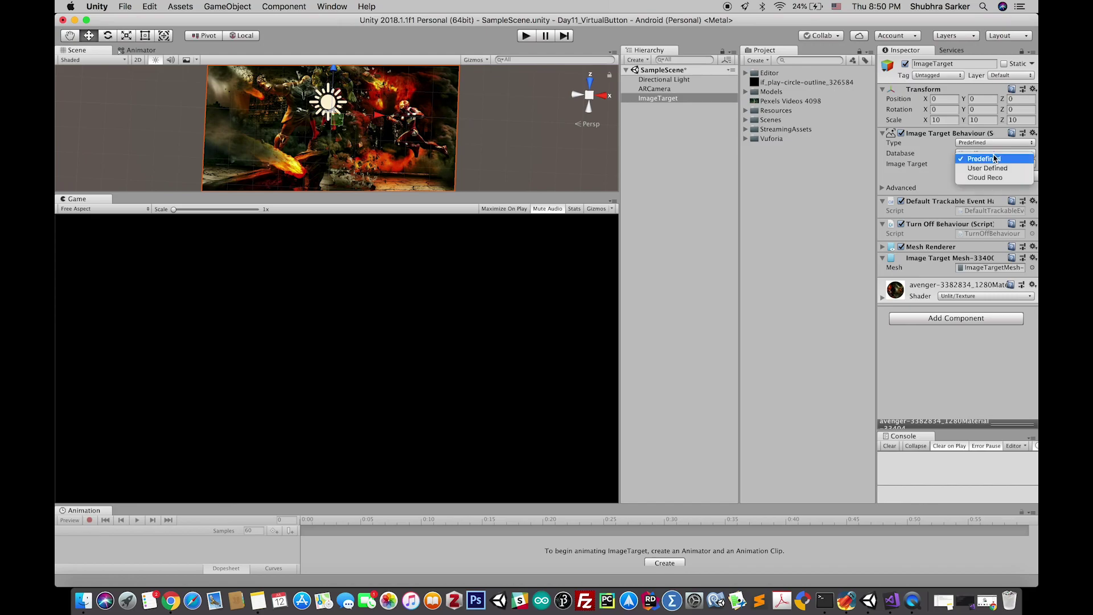
{"action": "left_click", "coordinate": [994, 159]}
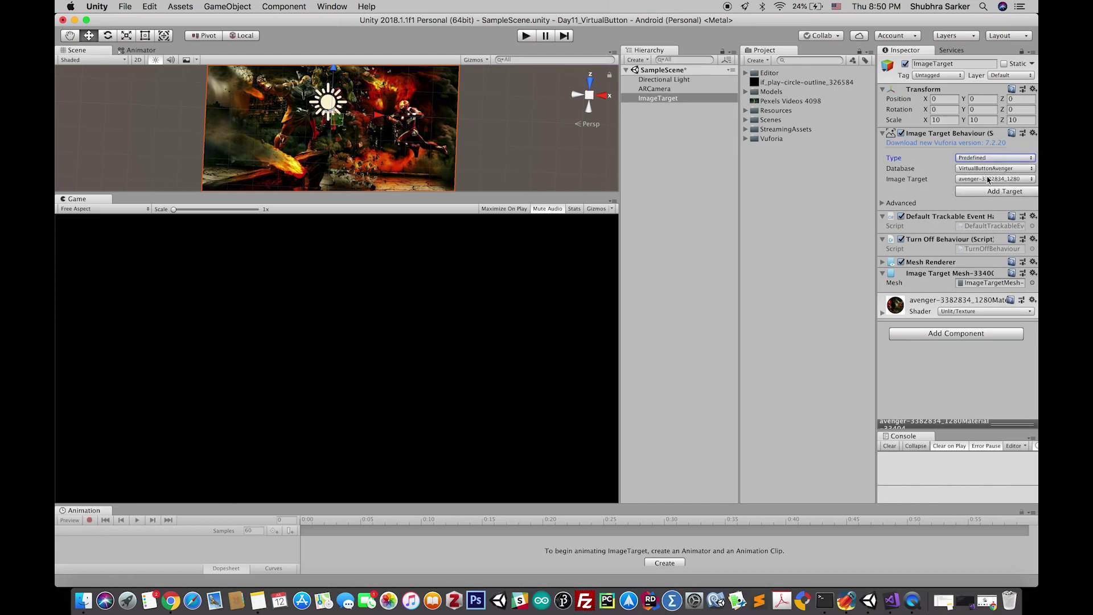
{"action": "left_click", "coordinate": [972, 169]}
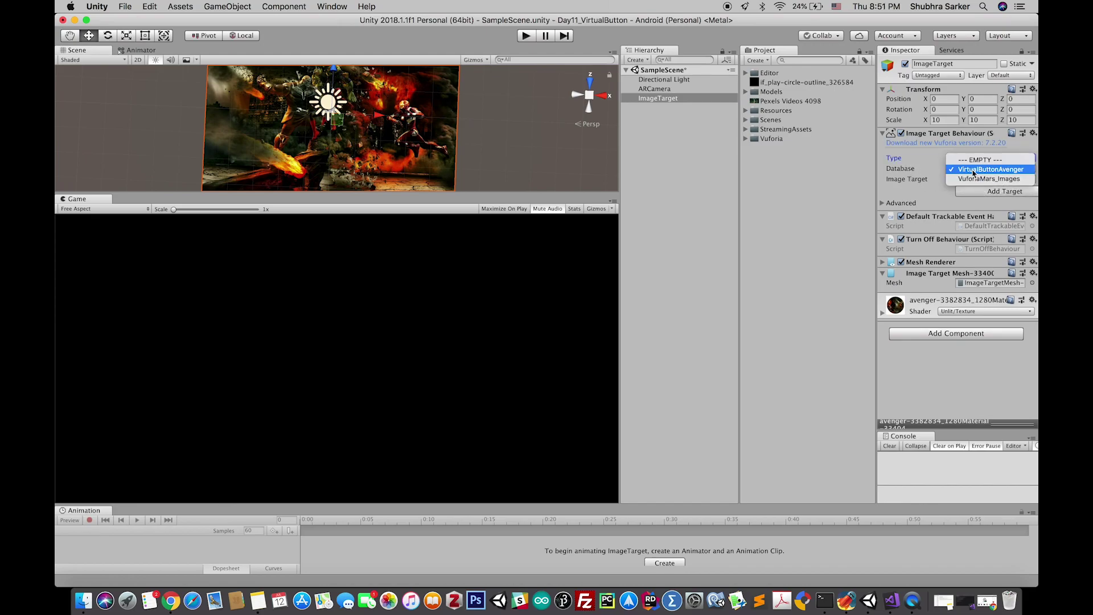
{"action": "left_click", "coordinate": [988, 171]}
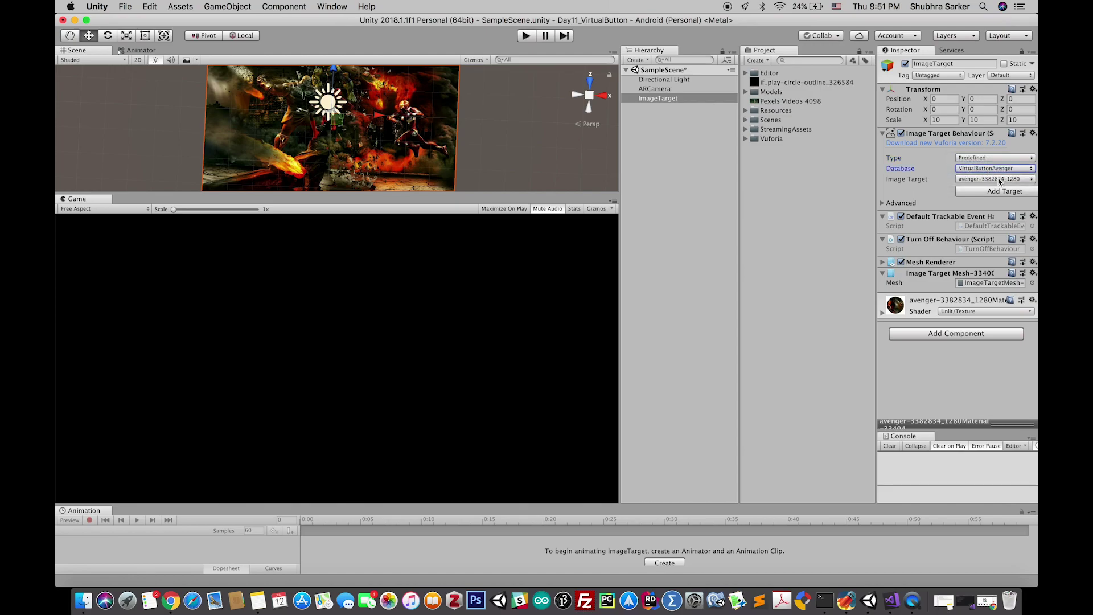
{"action": "left_click", "coordinate": [364, 143]}
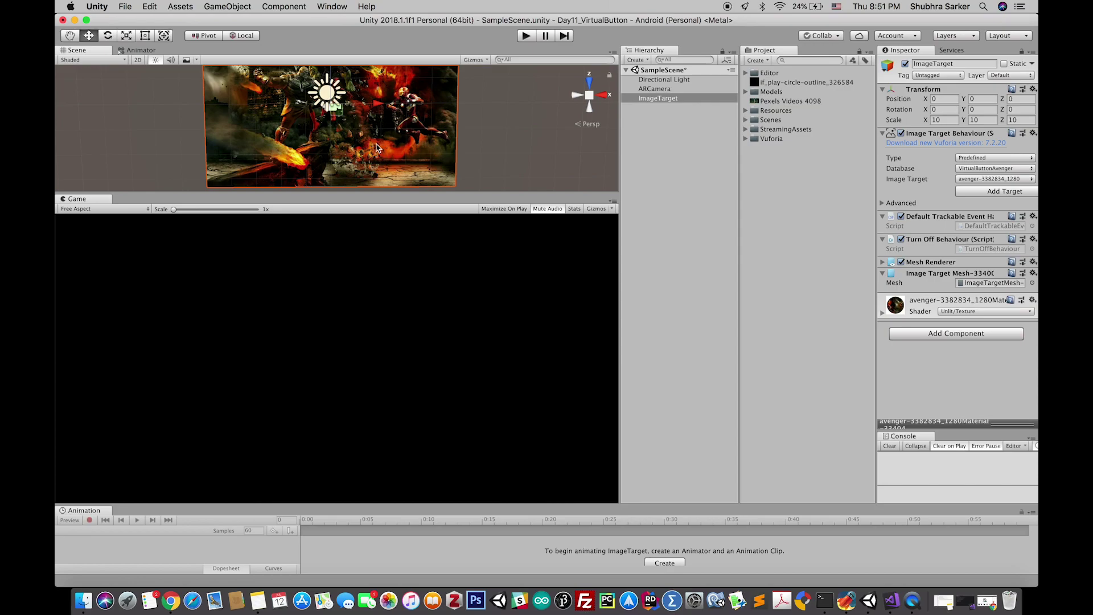
{"action": "scroll", "coordinate": [393, 151], "scroll_direction": "down", "scroll_amount": 3}
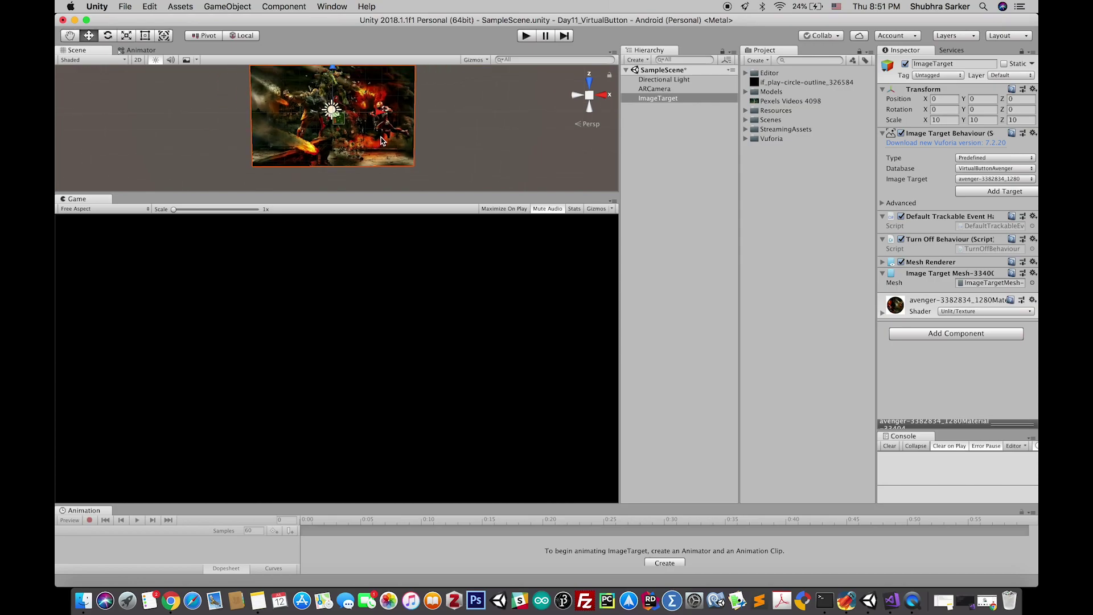
{"action": "left_click", "coordinate": [882, 204]}
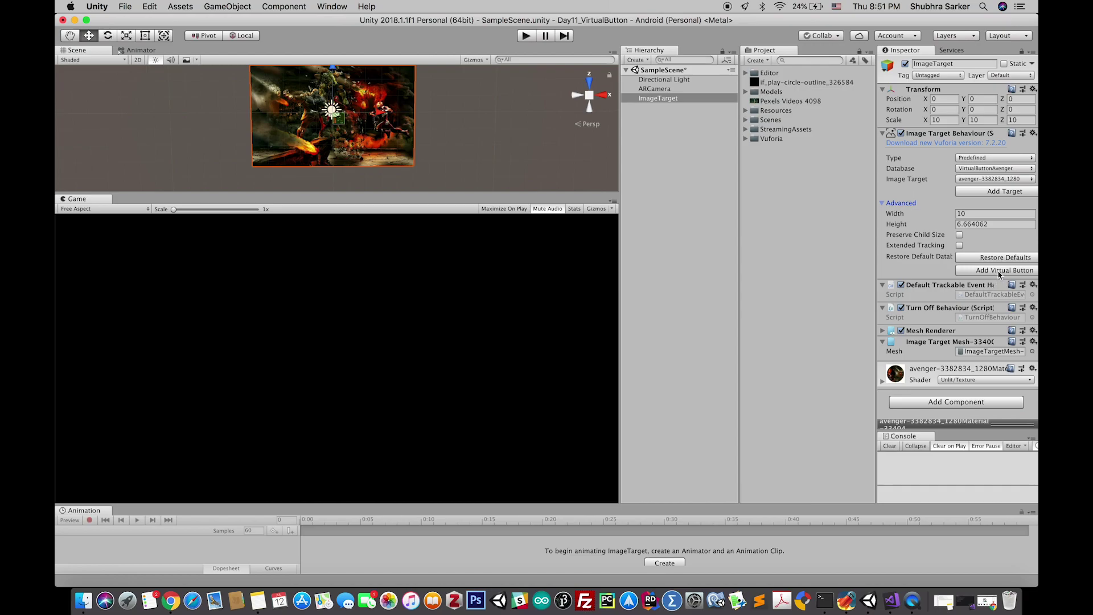
Frame the new VirtualButton under ImageTarget in a taller Scene view over the avenger image.
{"action": "left_click", "coordinate": [637, 98]}
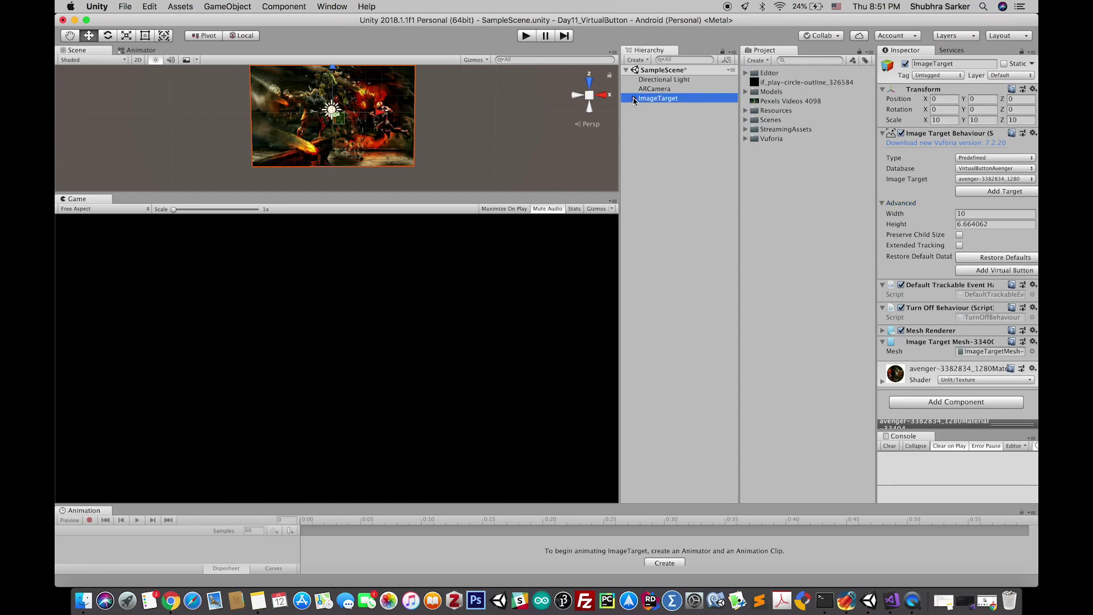
{"action": "double_click", "coordinate": [661, 108]}
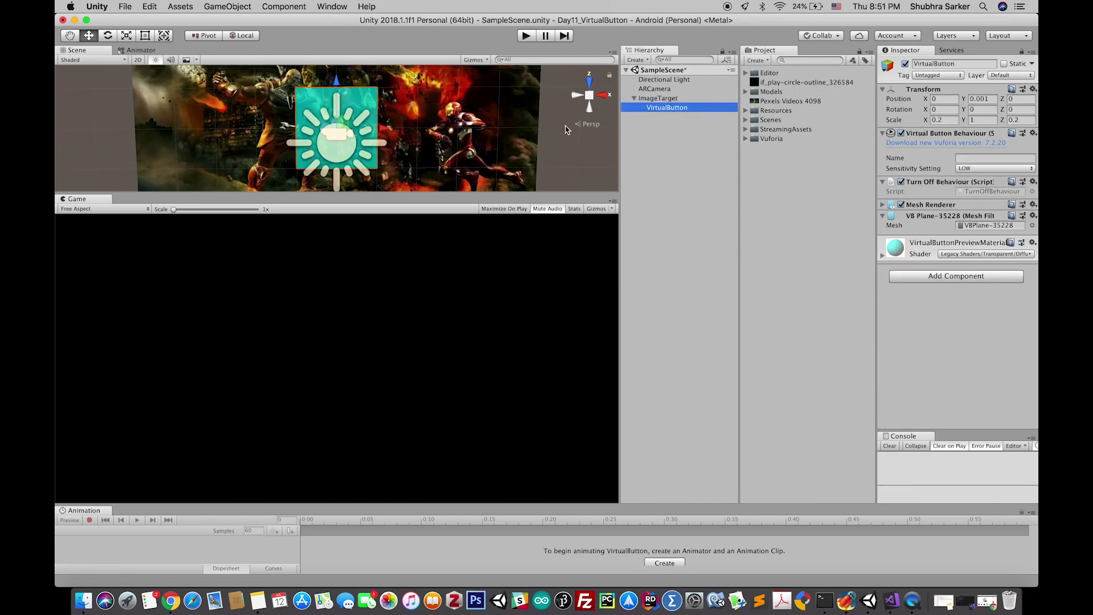
{"action": "left_click_drag", "start_coordinate": [486, 151], "coordinate": [475, 125], "text": "alt"}
{"action": "left_click_drag", "start_coordinate": [464, 193], "coordinate": [454, 223]}
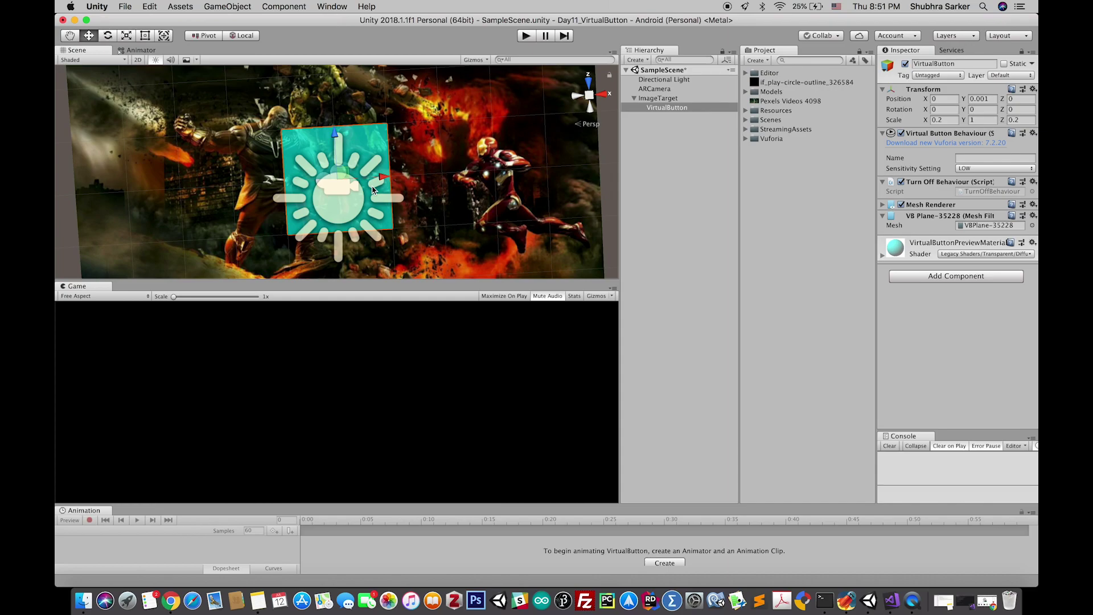
{"action": "scroll", "coordinate": [342, 197], "scroll_direction": "down", "scroll_amount": 3}
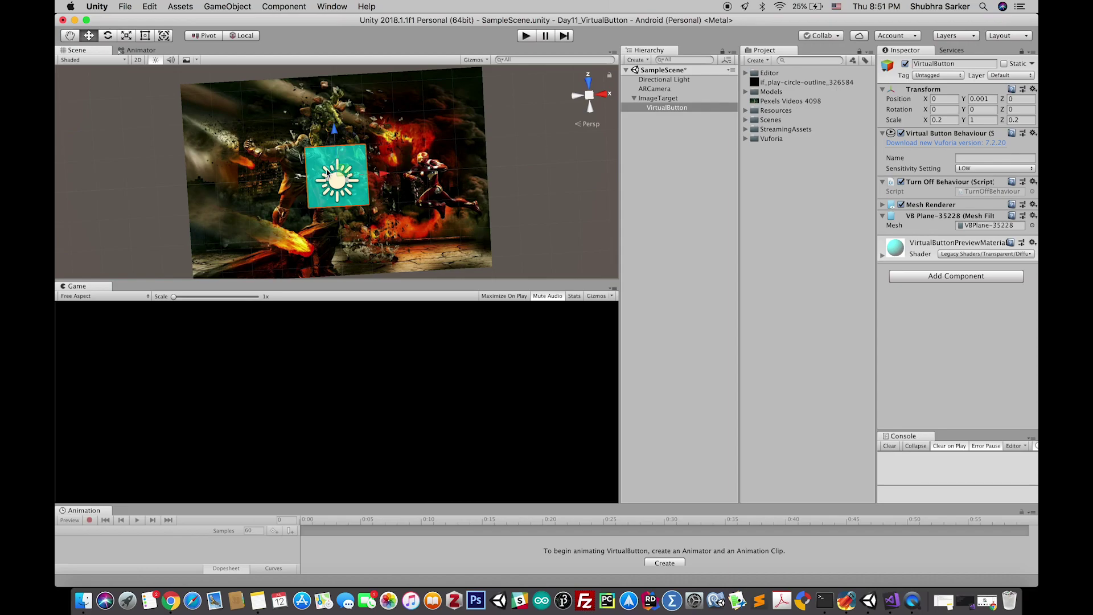
{"action": "scroll", "coordinate": [310, 156], "scroll_direction": "up", "scroll_amount": 1}
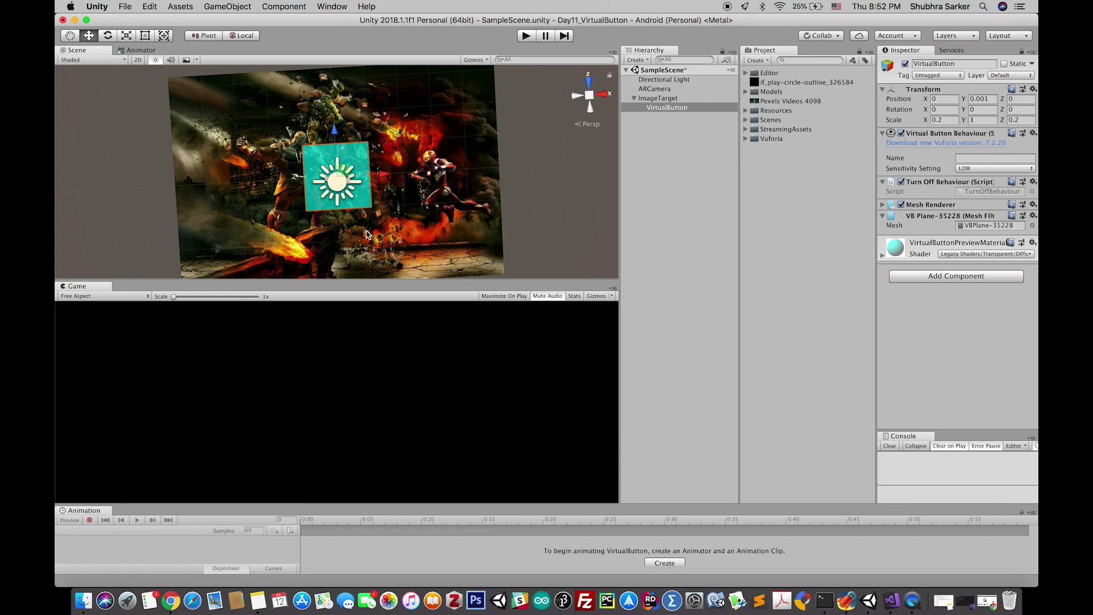
{"action": "mouse_move", "coordinate": [532, 162]}
{"action": "left_mouse_down", "text": "alt"}
{"action": "mouse_move", "coordinate": [521, 174]}
{"action": "mouse_move", "coordinate": [513, 164]}
{"action": "left_mouse_up", "text": "alt"}
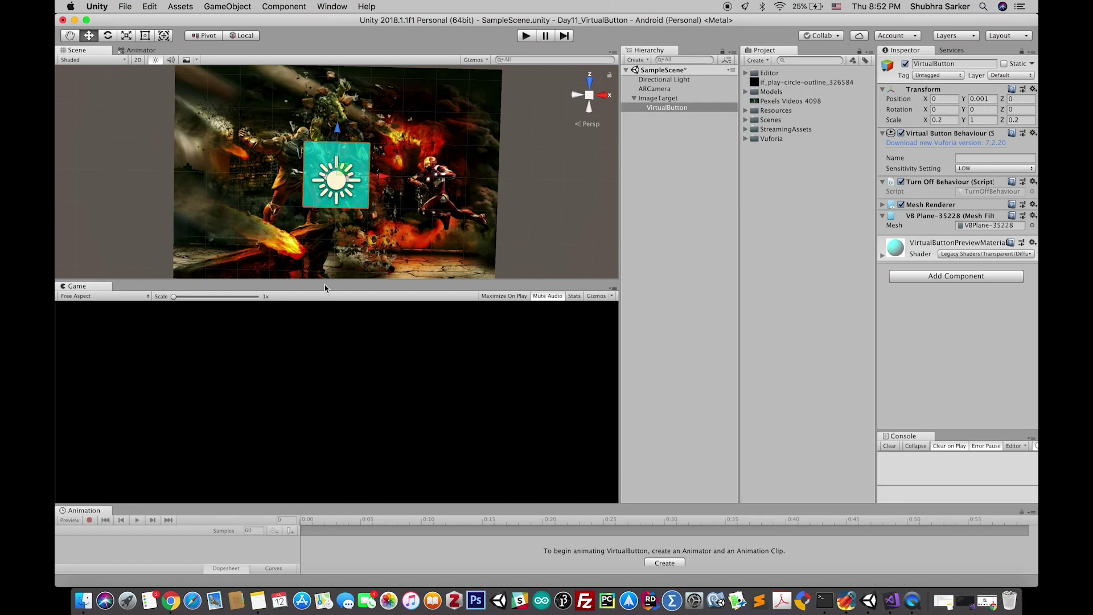
Open the Vuforia developer portal's Target Manager in the browser.
{"action": "left_click", "coordinate": [171, 602]}
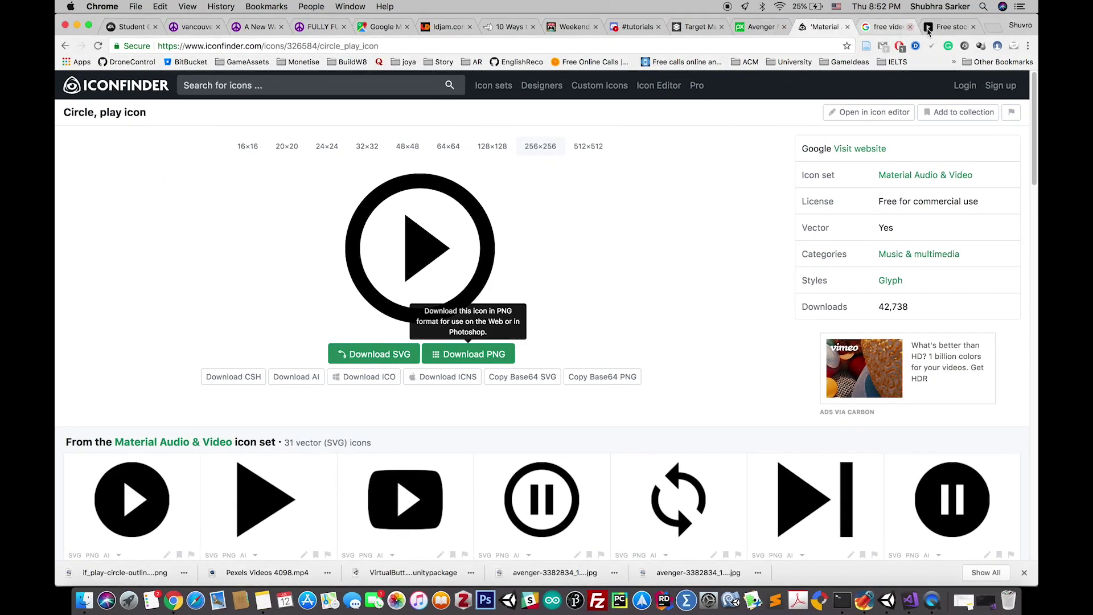
{"action": "left_click", "coordinate": [801, 45]}
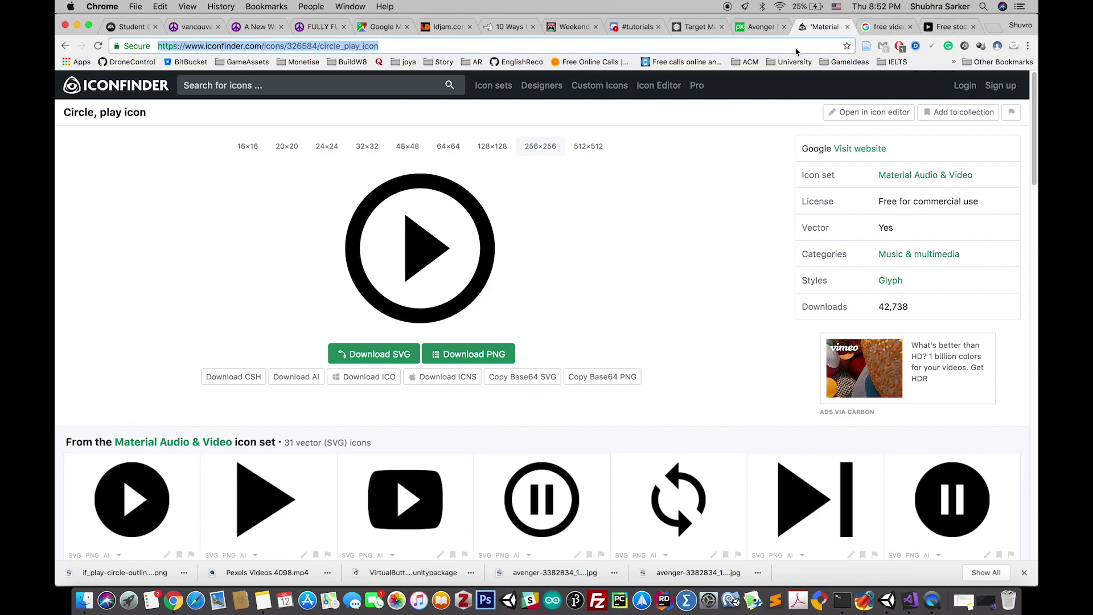
{"action": "type", "text": "devc"}
{"action": "key", "text": "Return"}
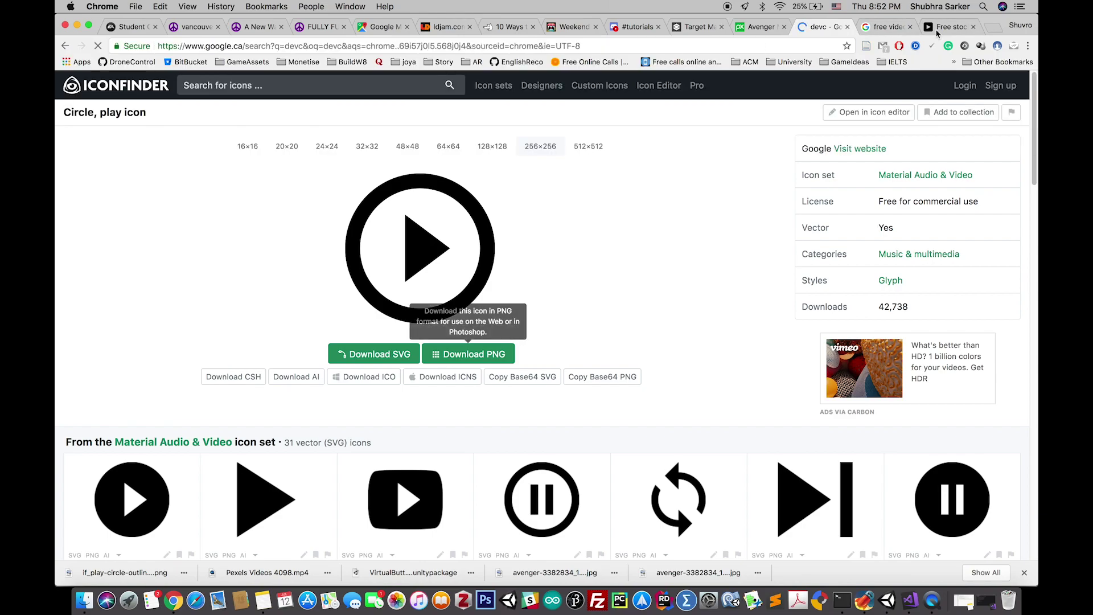
{"action": "left_click", "coordinate": [746, 45]}
{"action": "type", "text": "dev"}
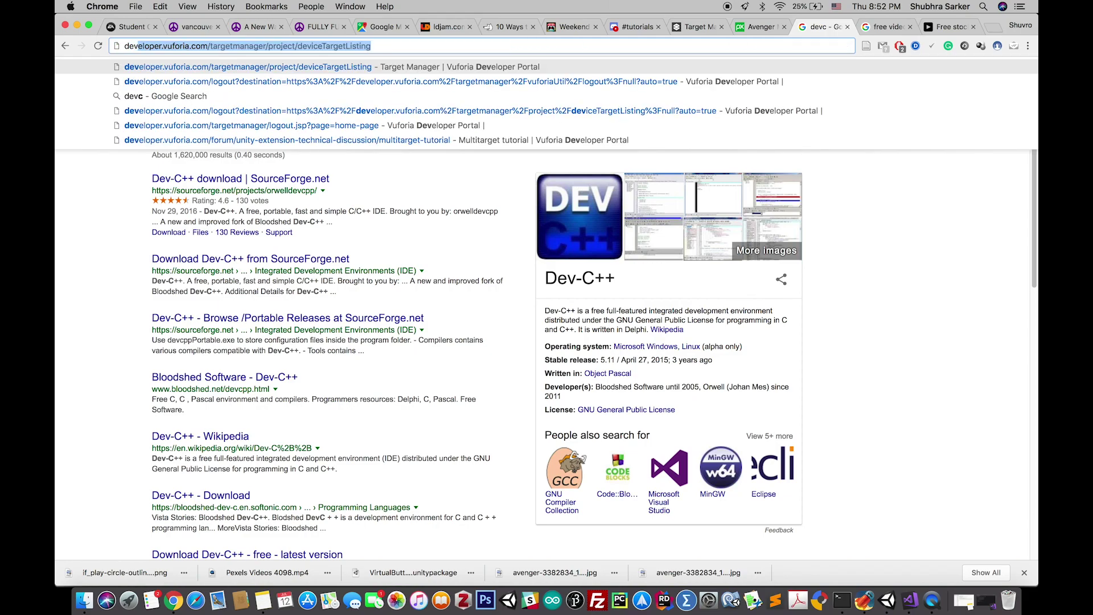
{"action": "key", "text": "Return"}
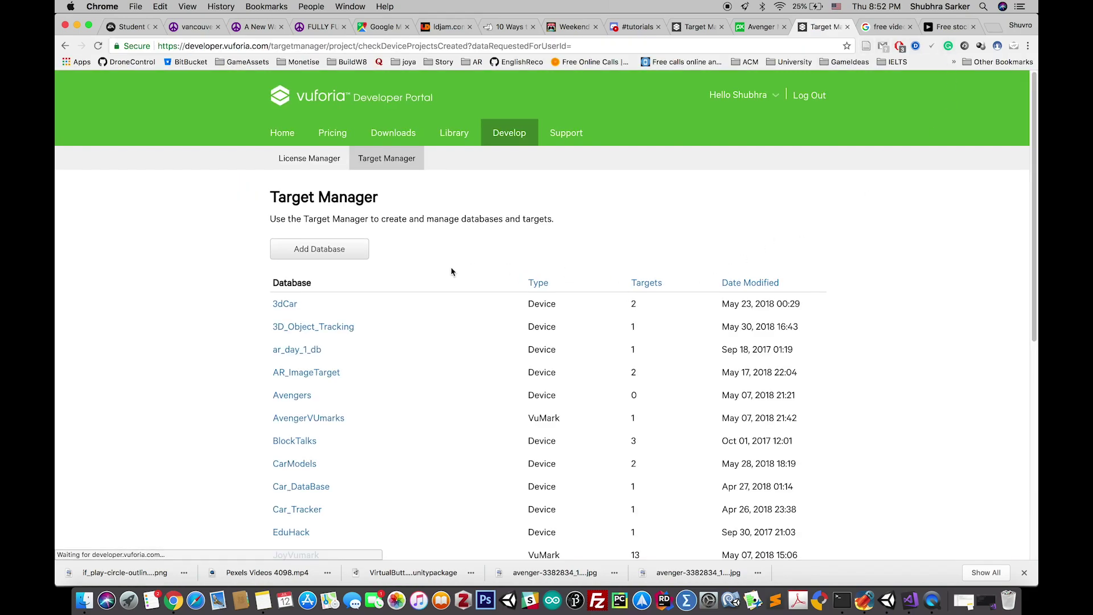
Show the feature points of avenger-3382834_1280 in VirtualButtonAvenger, then return to Unity.
{"action": "scroll", "coordinate": [421, 335], "scroll_direction": "down", "scroll_amount": 10}
{"action": "left_click", "coordinate": [308, 350]}
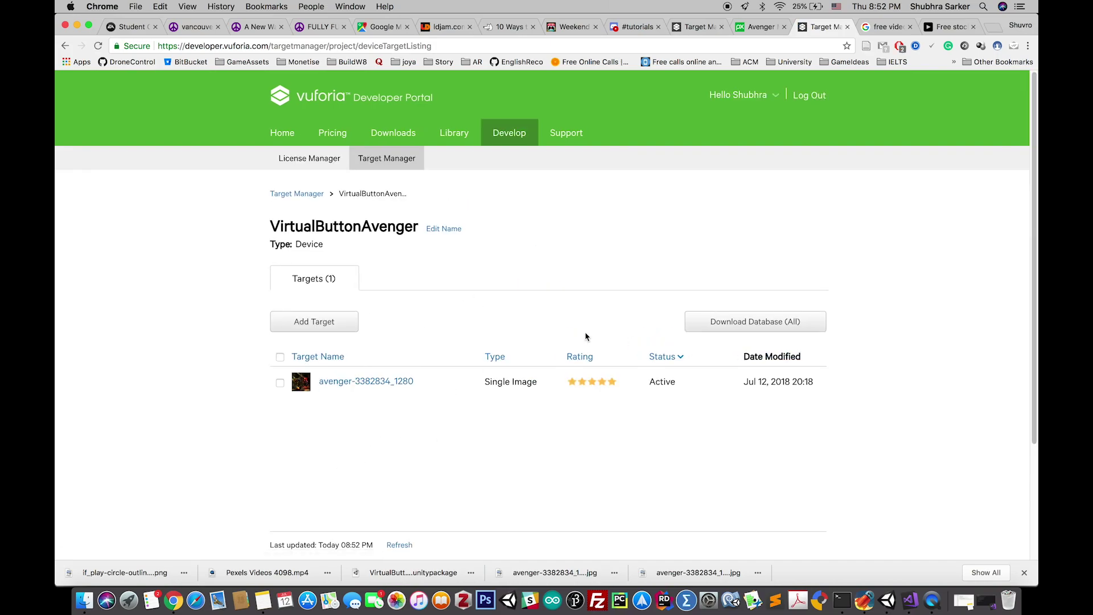
{"action": "left_click", "coordinate": [389, 387]}
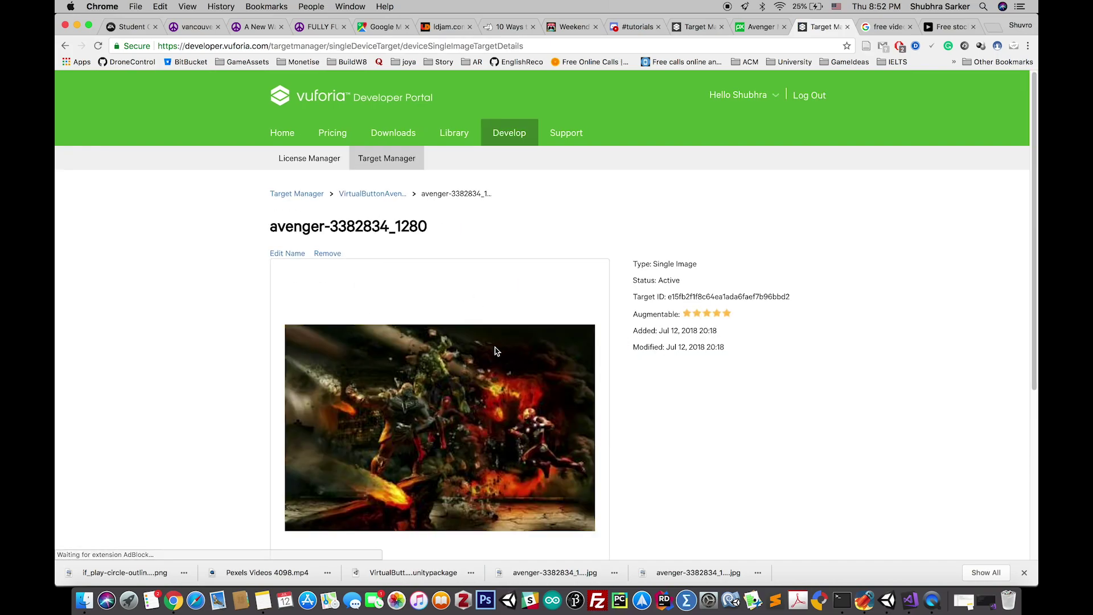
{"action": "scroll", "coordinate": [366, 405], "scroll_direction": "down", "scroll_amount": 4}
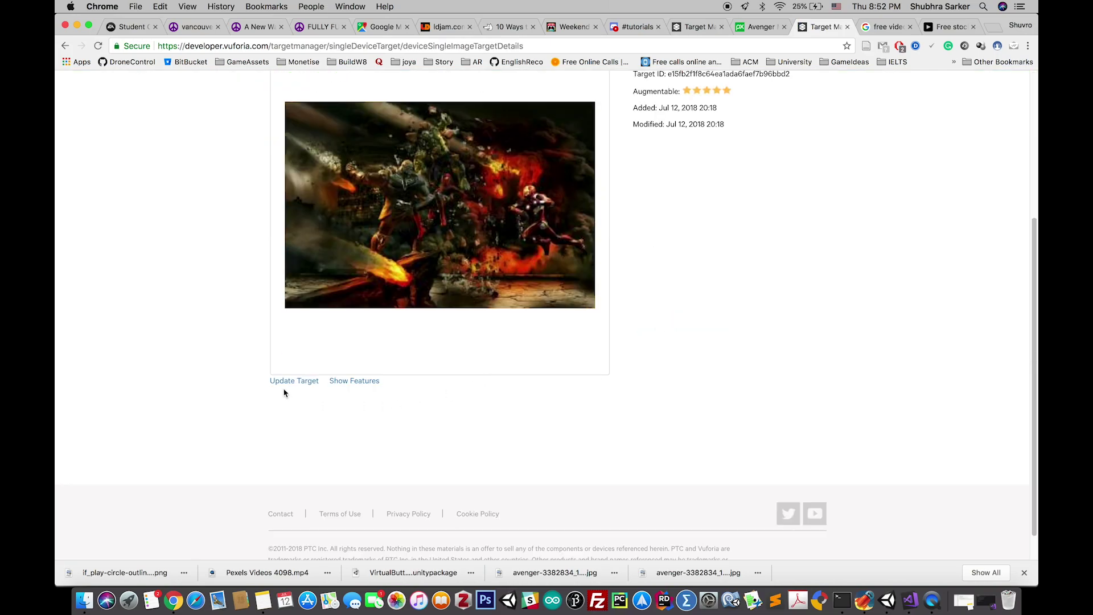
{"action": "left_click", "coordinate": [361, 382]}
{"action": "scroll", "coordinate": [485, 263], "scroll_direction": "up", "scroll_amount": 1}
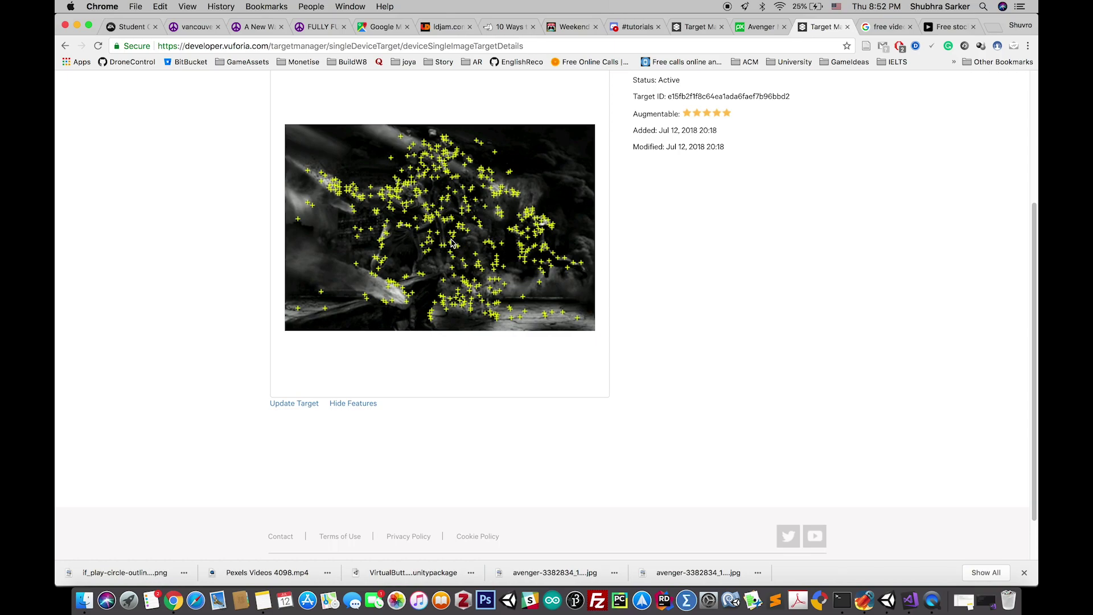
{"action": "left_click", "coordinate": [78, 26]}
Offset the VirtualButton to position X 0.027 and Z 0.005 with the move gizmo.
{"action": "left_click_drag", "start_coordinate": [358, 164], "coordinate": [389, 164], "text": "alt"}
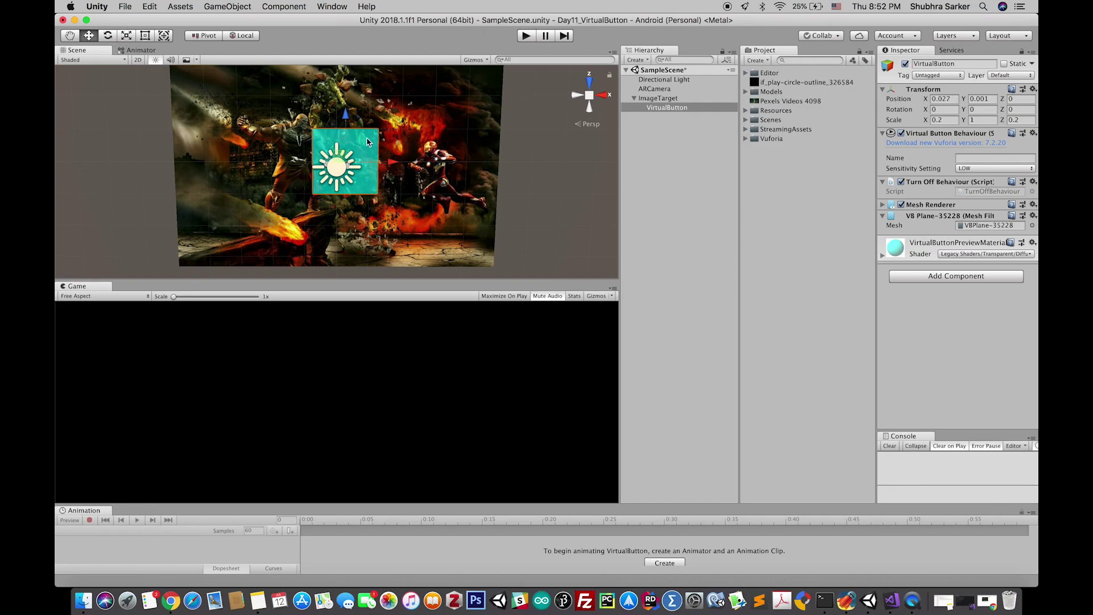
{"action": "left_click_drag", "start_coordinate": [349, 122], "coordinate": [349, 119]}
{"action": "scroll", "coordinate": [322, 137], "scroll_direction": "up", "scroll_amount": 3}
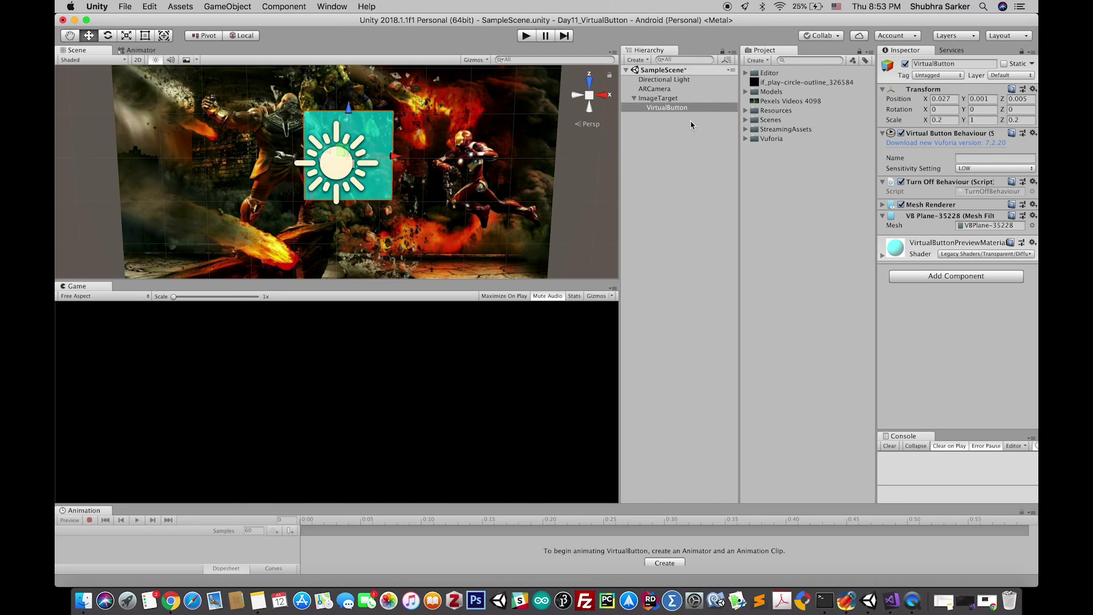
Add a Quad as a child of VirtualButton.
{"action": "left_click", "coordinate": [658, 127]}
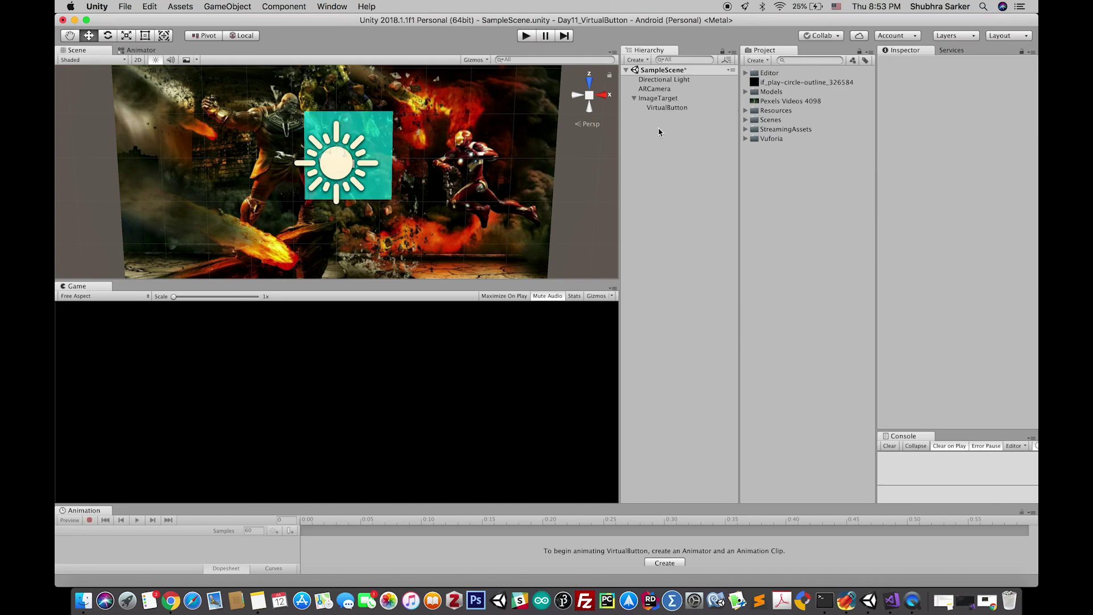
{"action": "right_click", "coordinate": [656, 109]}
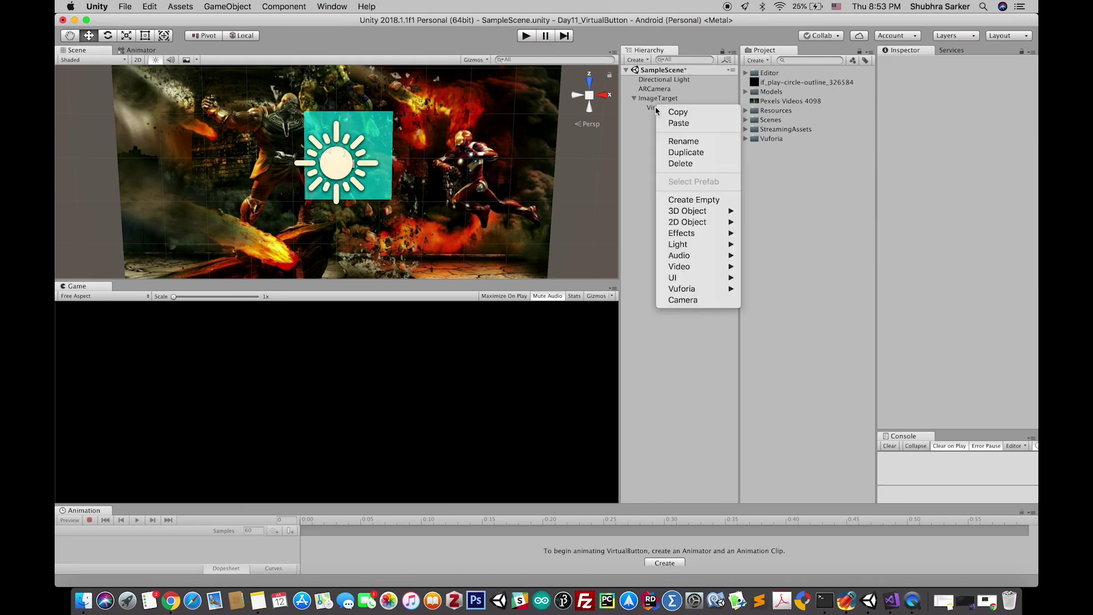
{"action": "mouse_move", "coordinate": [685, 212]}
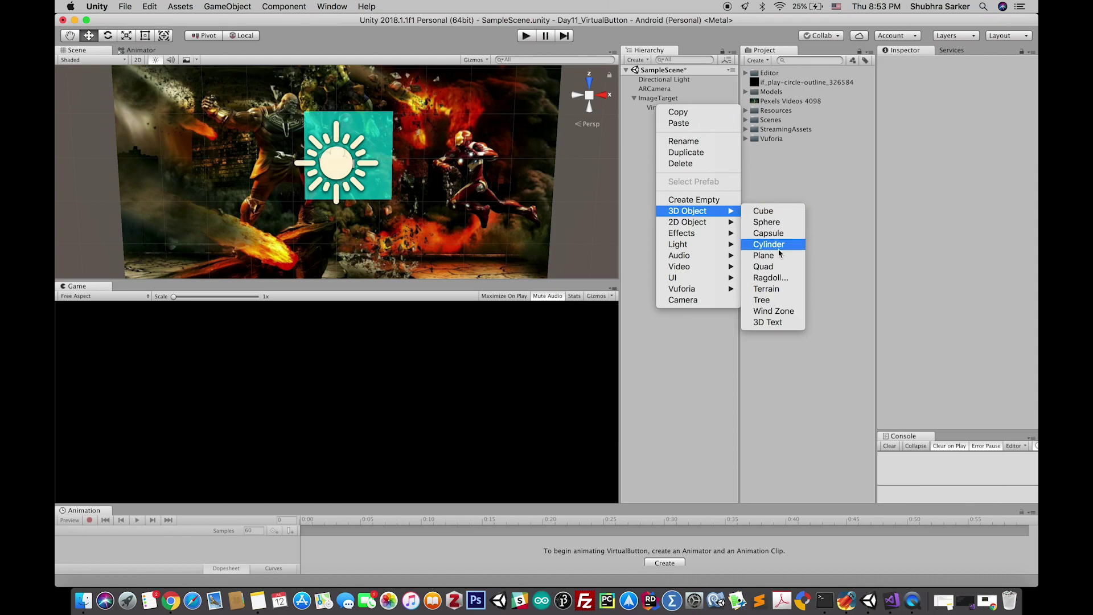
{"action": "left_click", "coordinate": [775, 267]}
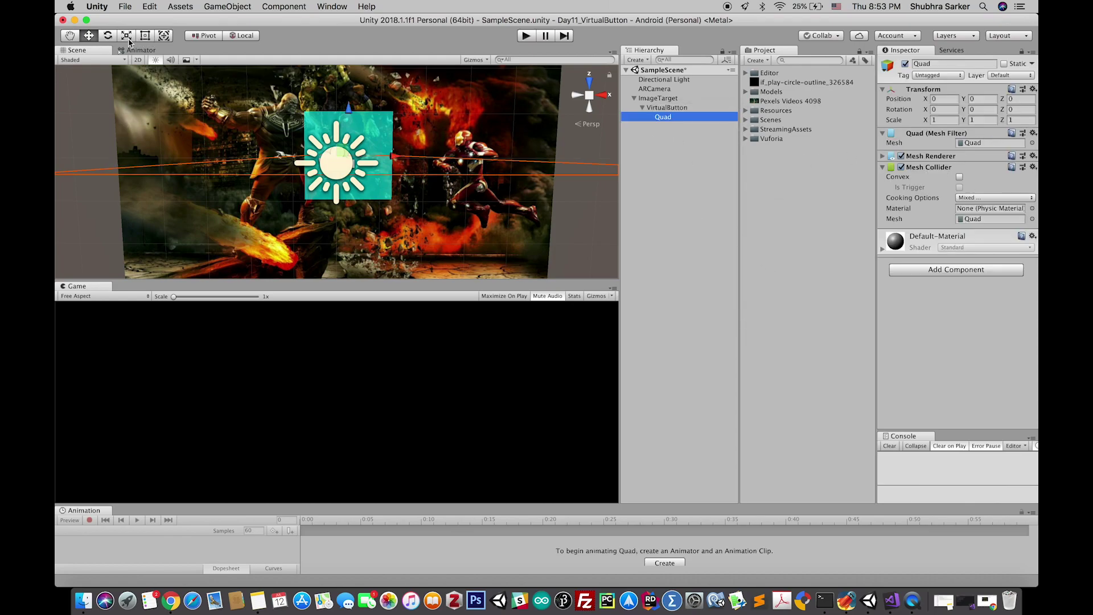
Set the Quad's X rotation to 90 so it lies flat on the image.
{"action": "left_click", "coordinate": [107, 37]}
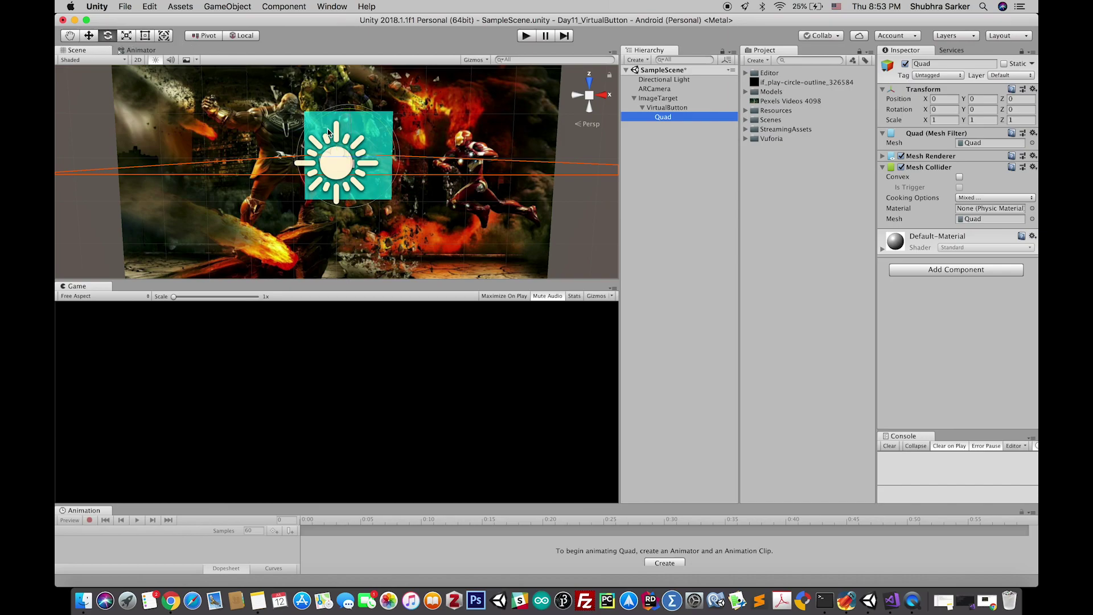
{"action": "left_click", "coordinate": [945, 109]}
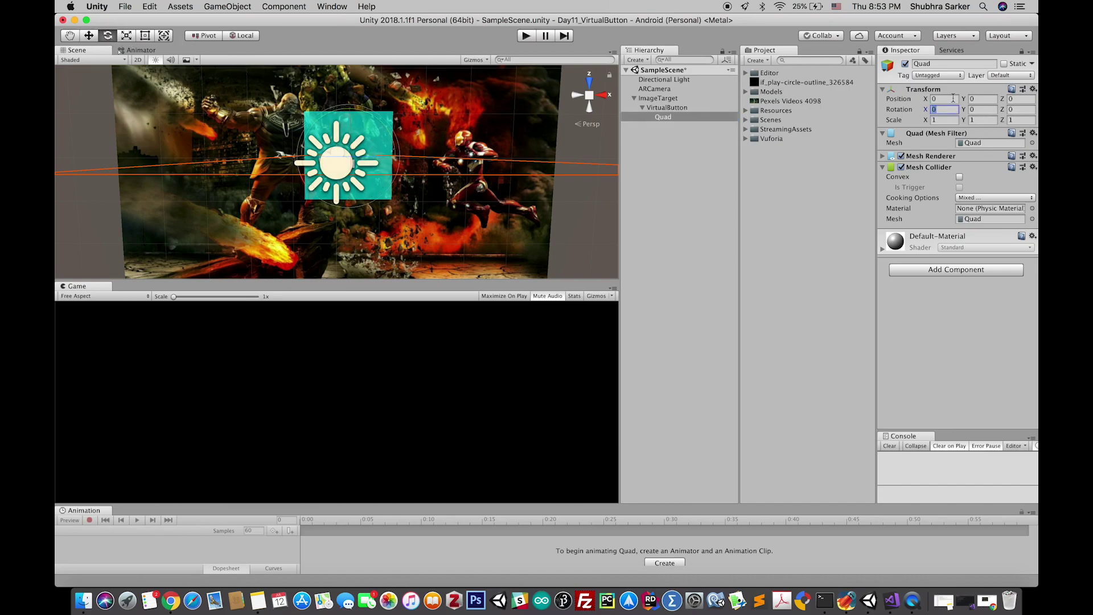
{"action": "type", "text": "90"}
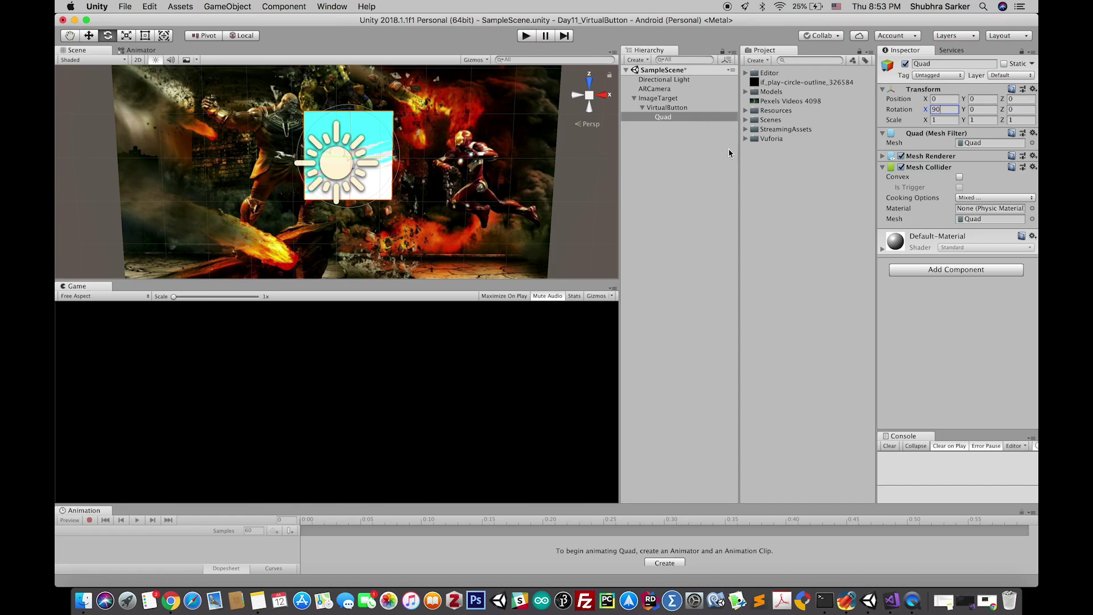
{"action": "key", "text": "ctrl+Up"}
{"action": "left_click", "coordinate": [704, 387]}
Create a new material named PlayButton in the Project panel.
{"action": "left_click", "coordinate": [780, 83]}
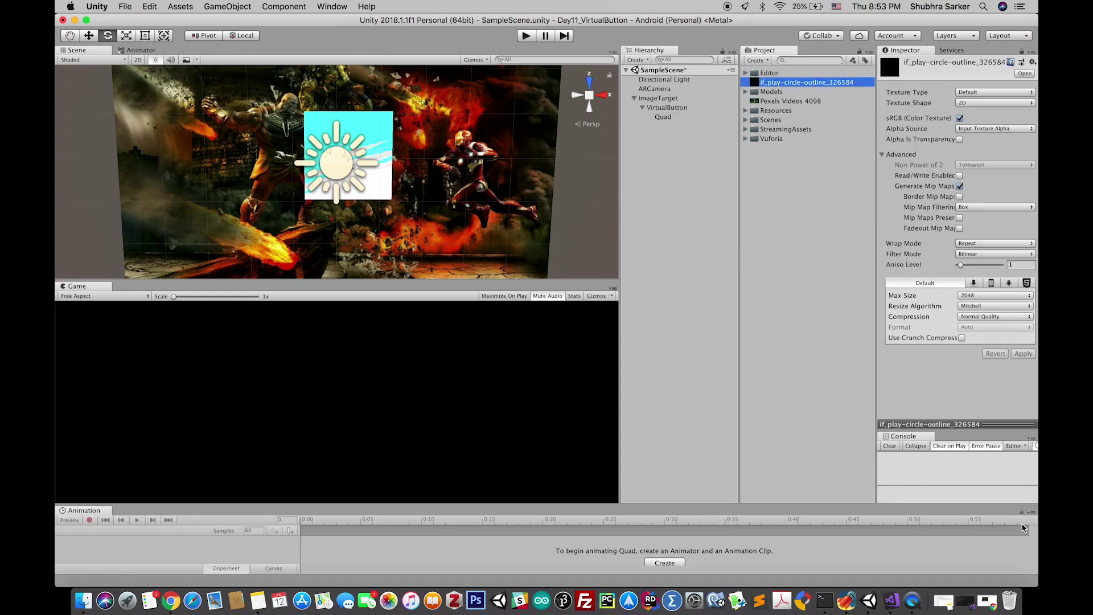
{"action": "right_click", "coordinate": [778, 171]}
{"action": "mouse_move", "coordinate": [789, 177]}
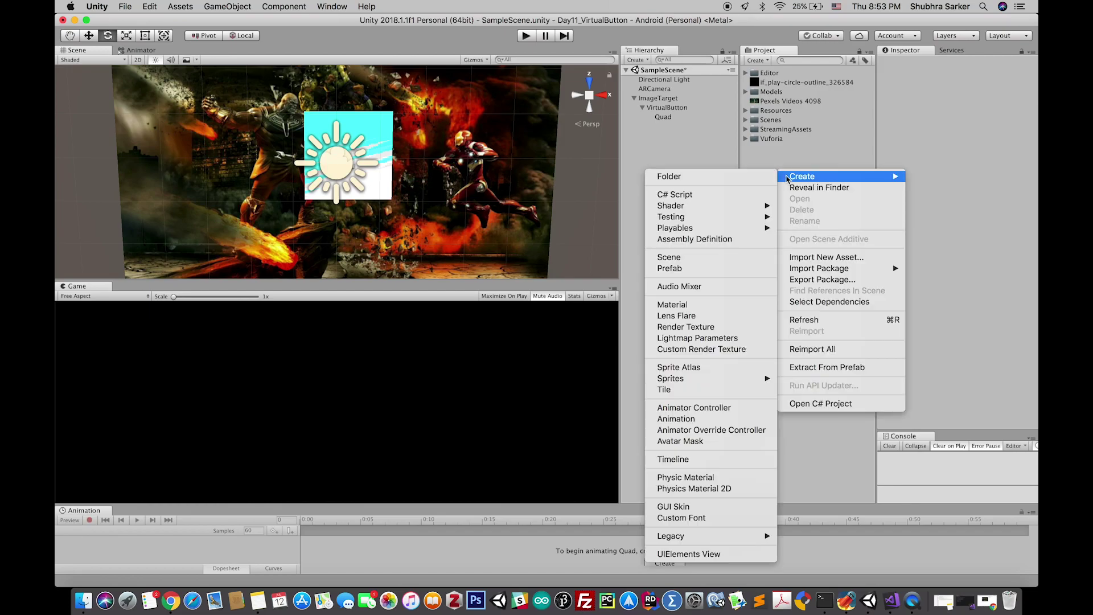
{"action": "left_click", "coordinate": [717, 306]}
{"action": "type", "text": "PlayButton"}
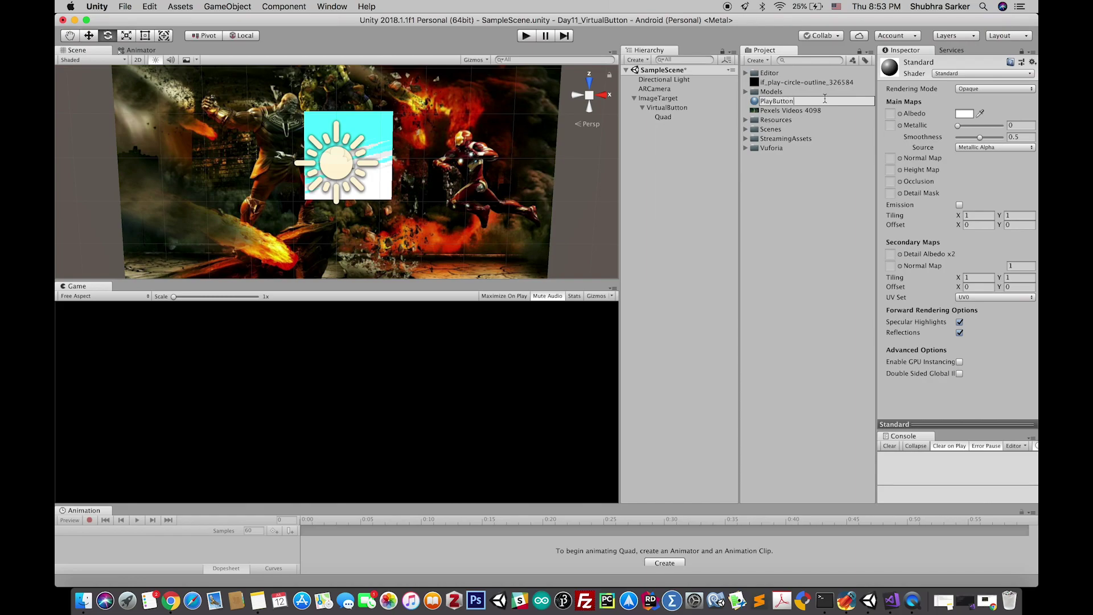
{"action": "key", "text": "Return"}
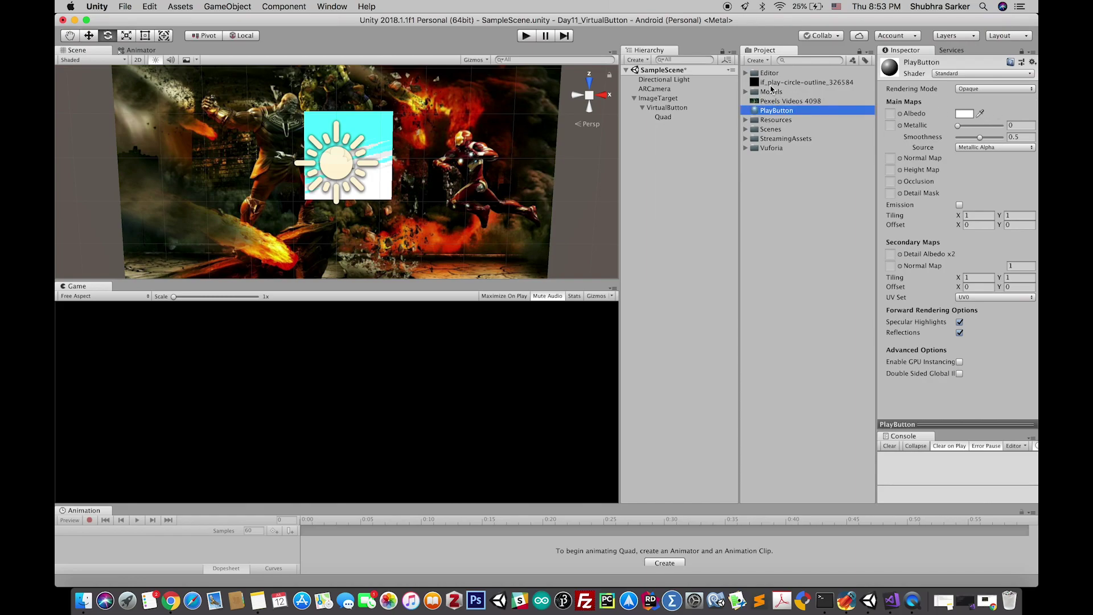
Assign the if_play-circle-outline_326584 texture as the PlayButton material's Albedo map.
{"action": "left_click_drag", "start_coordinate": [771, 88], "coordinate": [890, 114]}
{"action": "left_click_drag", "start_coordinate": [955, 424], "coordinate": [954, 193]}
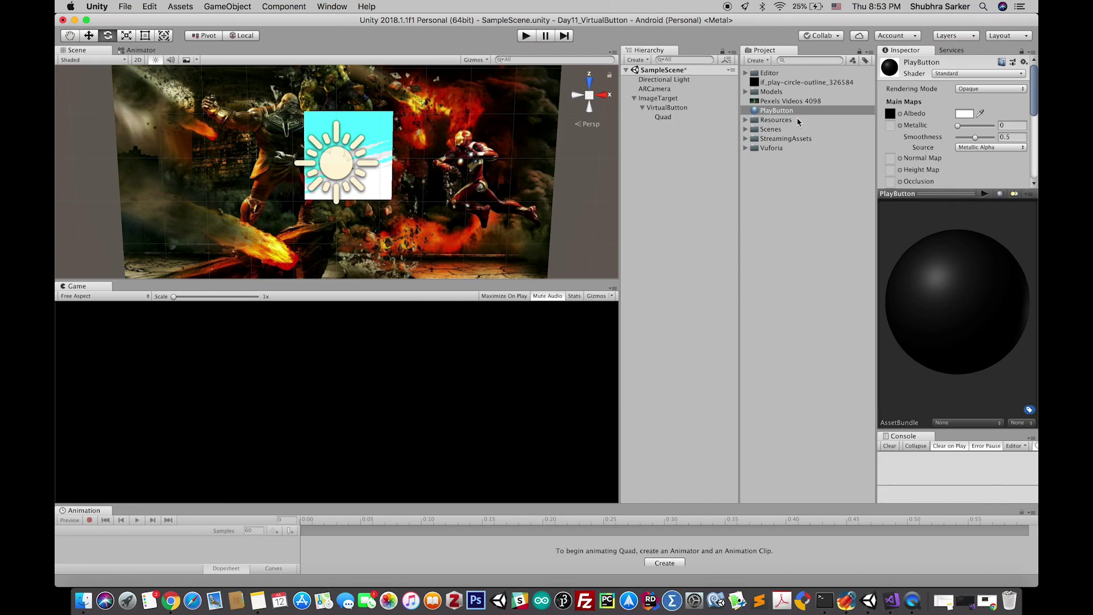
{"action": "left_click", "coordinate": [789, 85]}
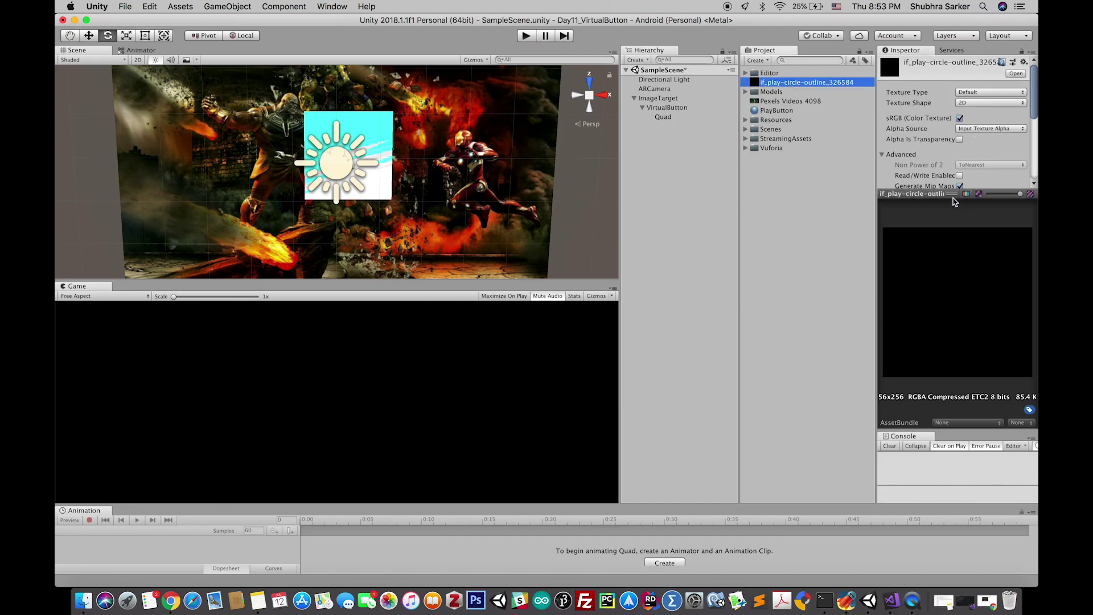
{"action": "left_click_drag", "start_coordinate": [933, 193], "coordinate": [937, 358]}
{"action": "scroll", "coordinate": [970, 188], "scroll_direction": "down", "scroll_amount": 1}
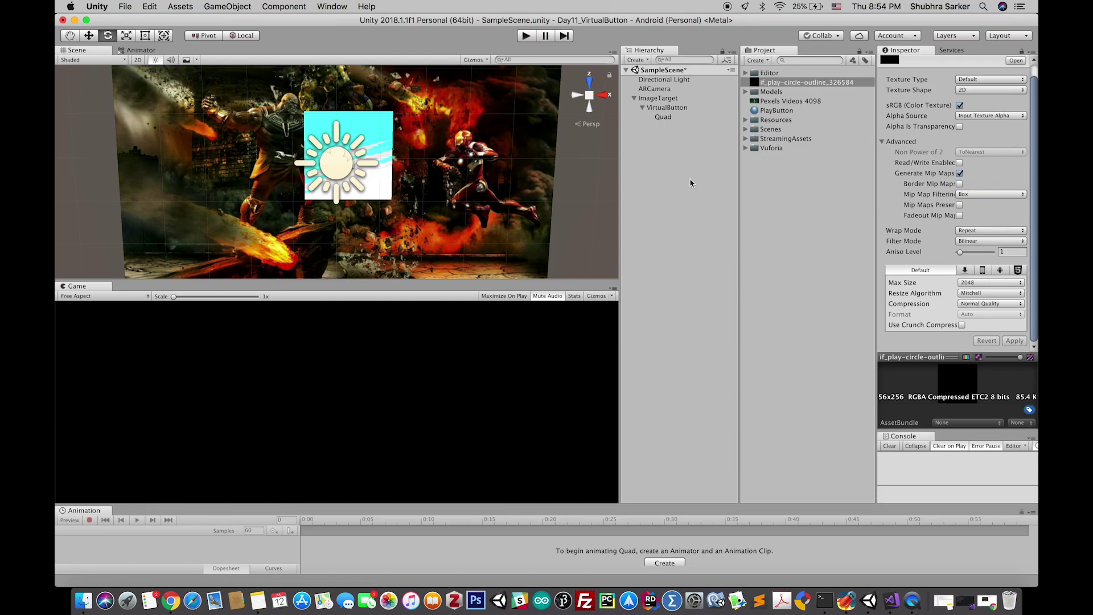
Apply the PlayButton material to the Quad and raise it slightly above the image.
{"action": "left_click", "coordinate": [671, 118]}
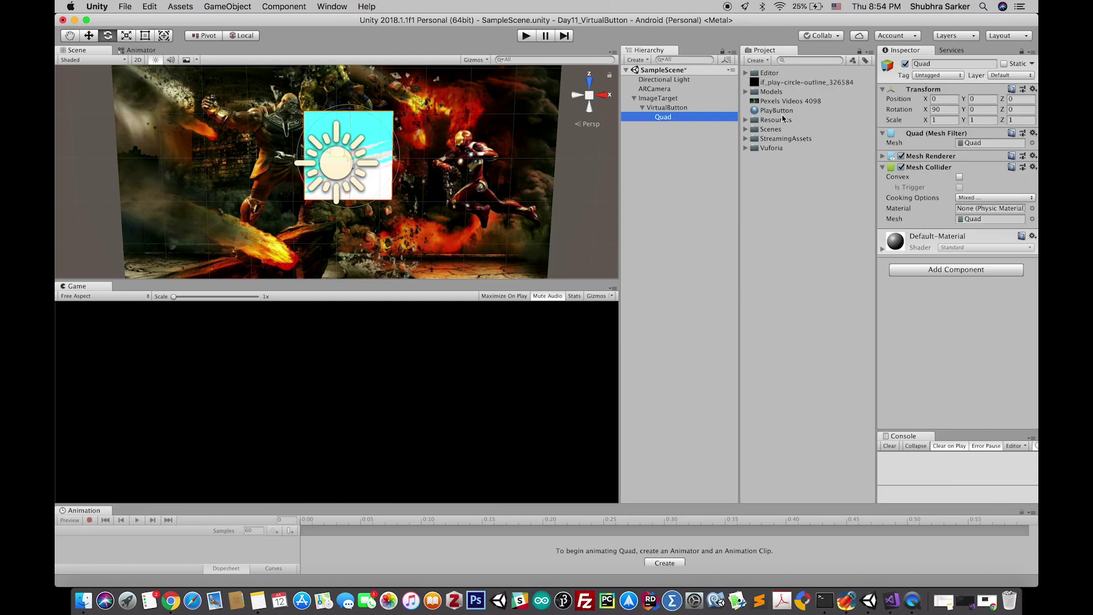
{"action": "left_click_drag", "start_coordinate": [776, 110], "coordinate": [685, 128]}
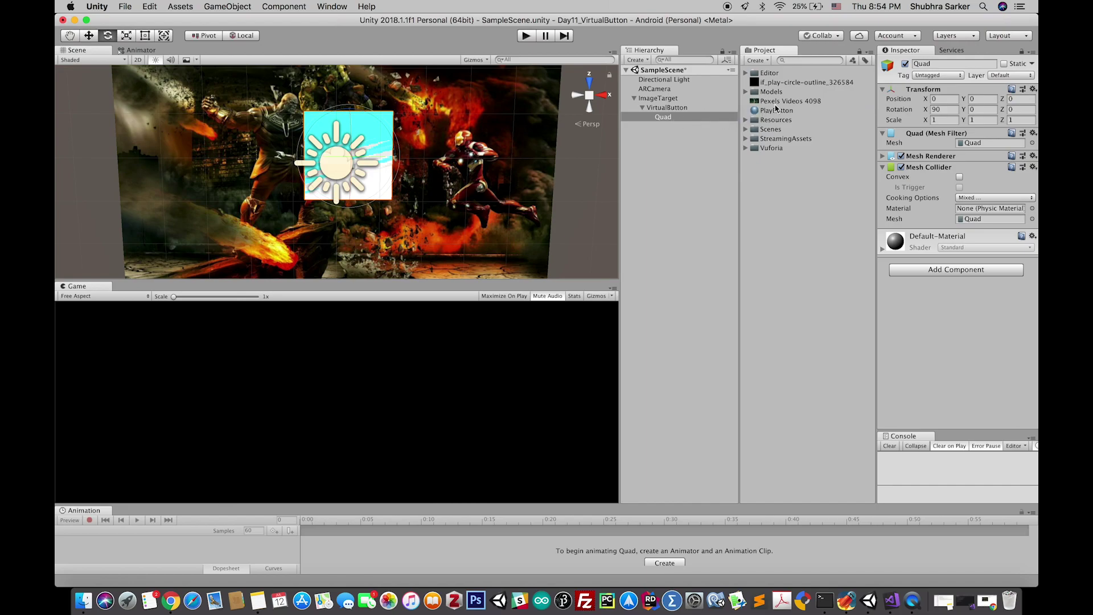
{"action": "left_click_drag", "start_coordinate": [776, 108], "coordinate": [668, 120]}
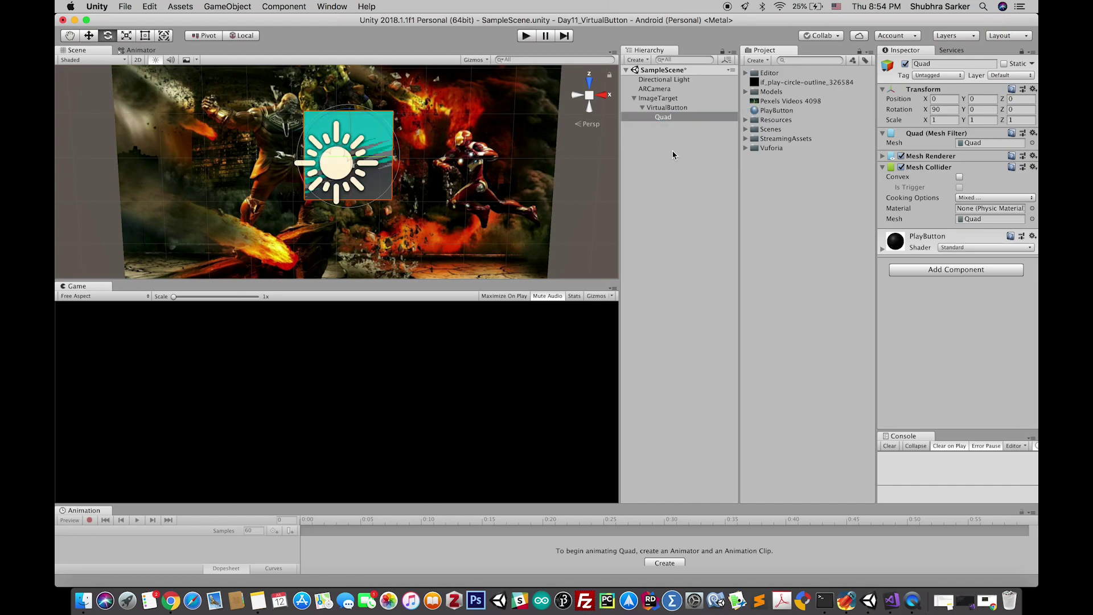
{"action": "left_click", "coordinate": [88, 35]}
{"action": "mouse_move", "coordinate": [365, 165]}
{"action": "left_mouse_down", "text": "alt"}
{"action": "mouse_move", "coordinate": [342, 171]}
{"action": "mouse_move", "coordinate": [372, 183]}
{"action": "mouse_move", "coordinate": [378, 154]}
{"action": "left_mouse_up", "text": "alt"}
{"action": "middle_click_drag", "start_coordinate": [379, 153], "coordinate": [386, 89]}
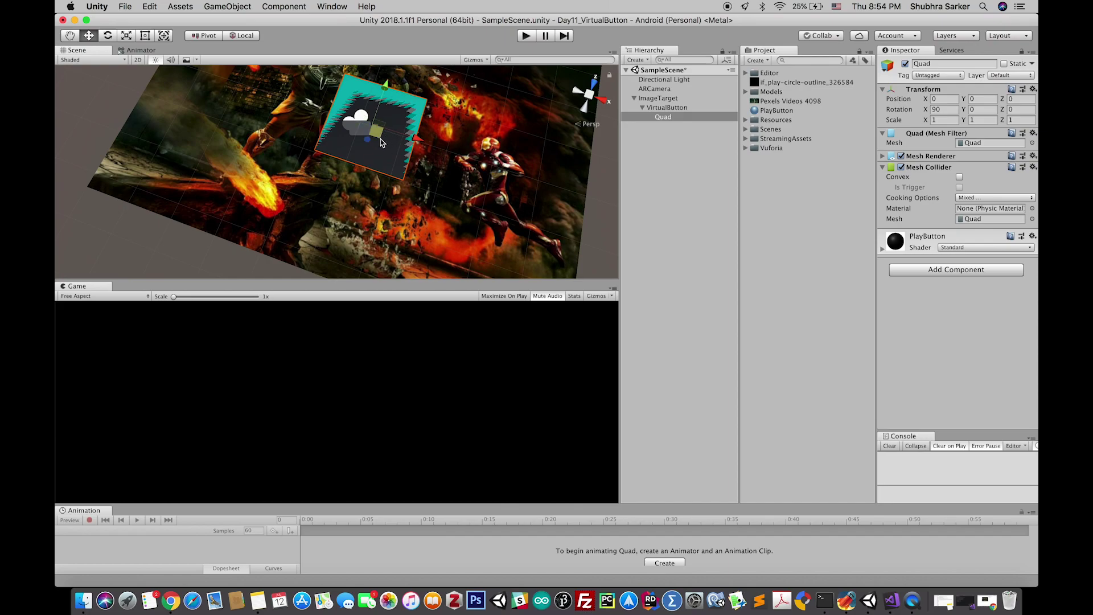
{"action": "left_click_drag", "start_coordinate": [368, 145], "coordinate": [367, 136]}
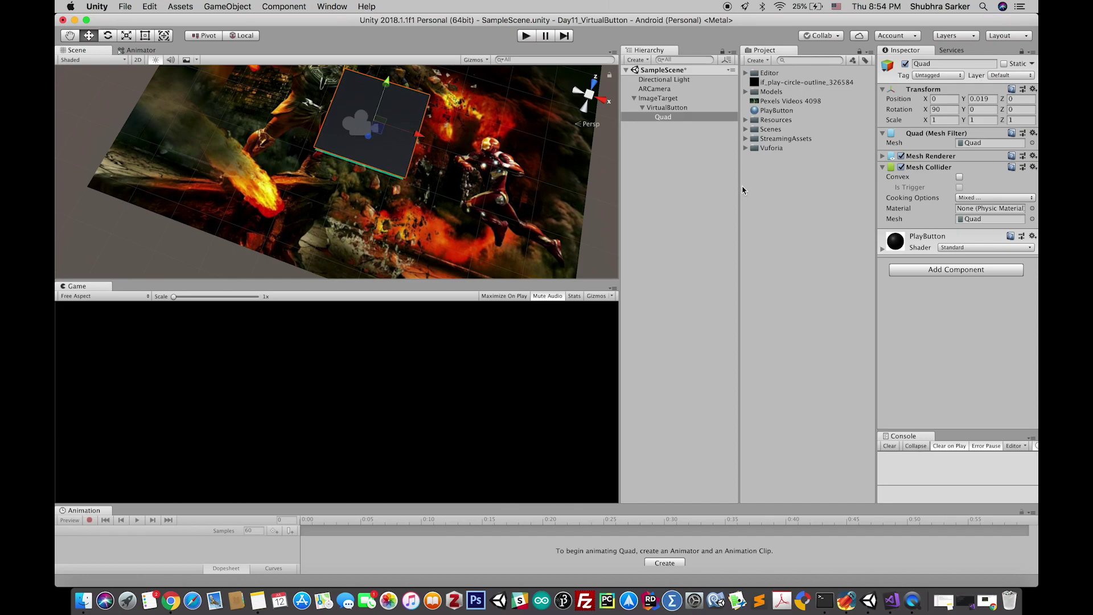
Set the PlayButton material's Rendering Mode to Transparent.
{"action": "left_click", "coordinate": [929, 250]}
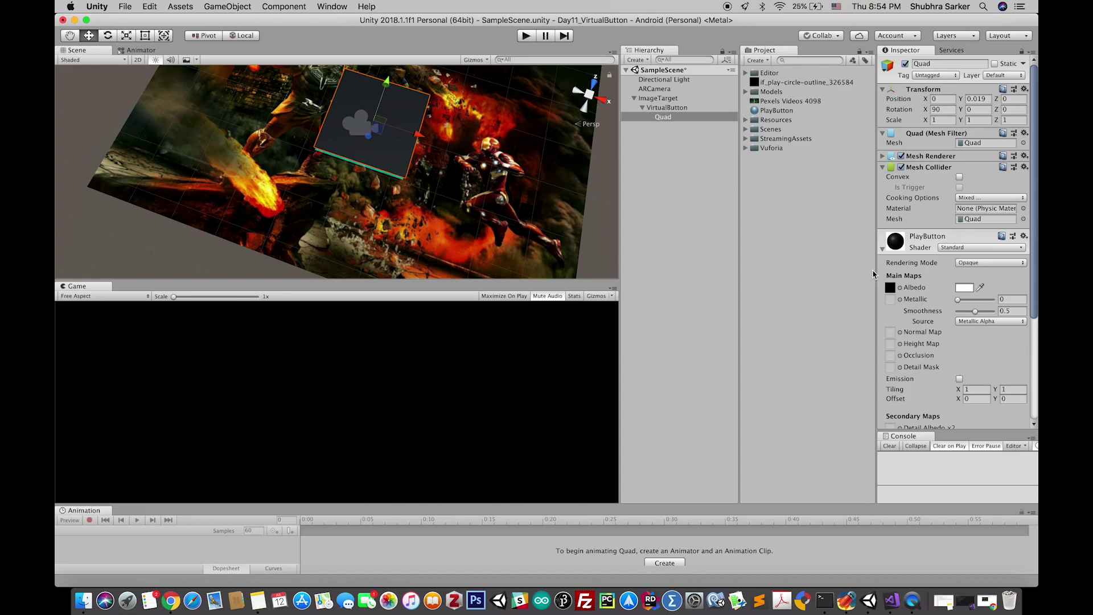
{"action": "left_click_drag", "start_coordinate": [877, 269], "coordinate": [782, 269]}
{"action": "left_click", "coordinate": [931, 263]}
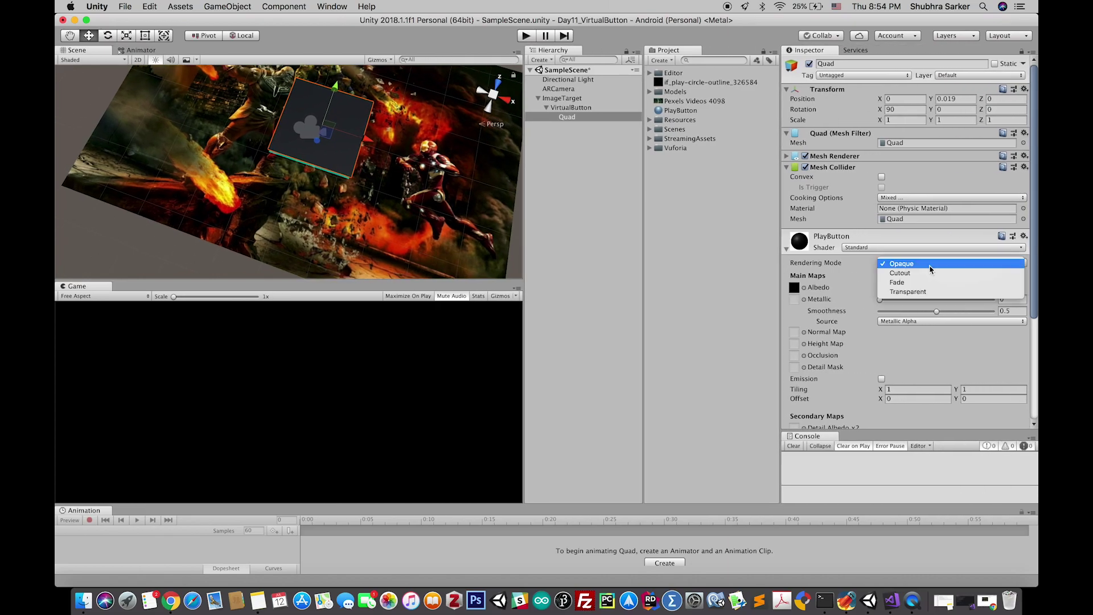
{"action": "left_click", "coordinate": [911, 291]}
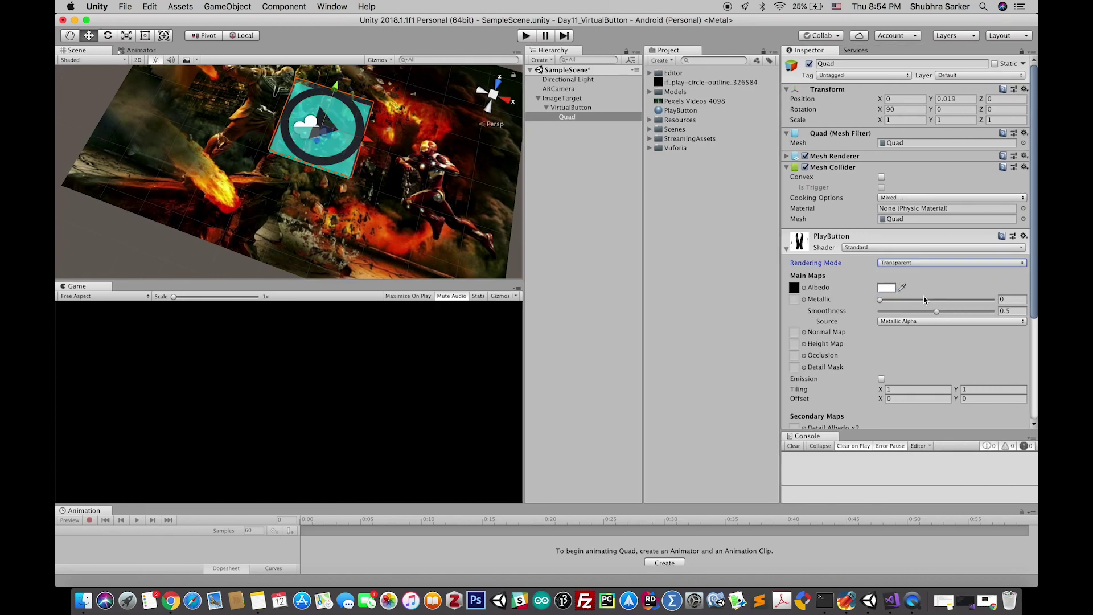
{"action": "left_click_drag", "start_coordinate": [245, 80], "coordinate": [383, 117], "text": "alt"}
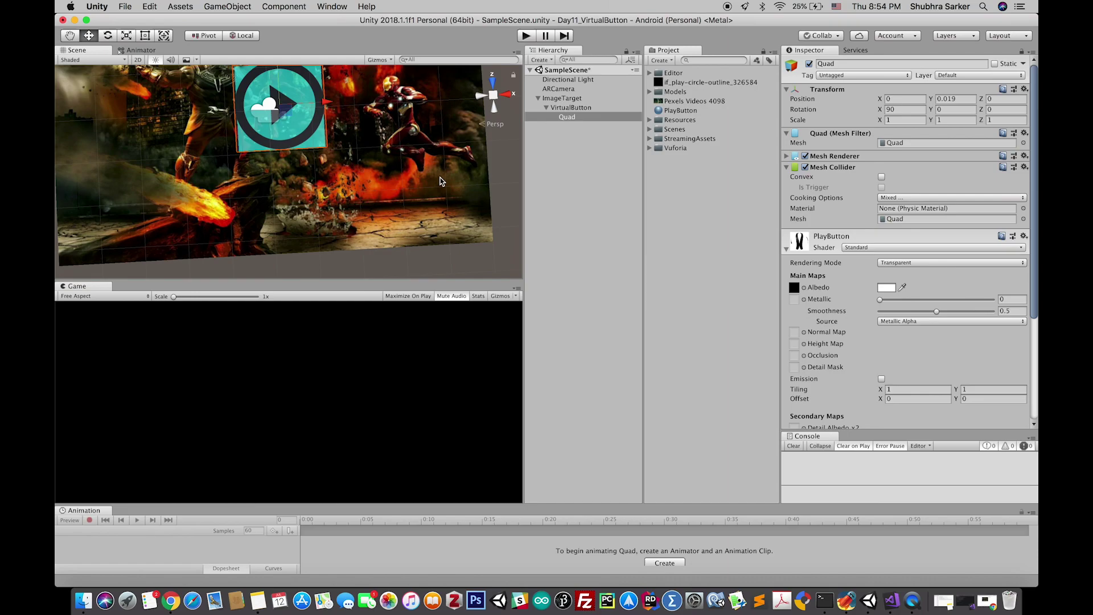
{"action": "key", "text": "alt"}
{"action": "left_click_drag", "start_coordinate": [377, 105], "coordinate": [381, 130], "text": "alt"}
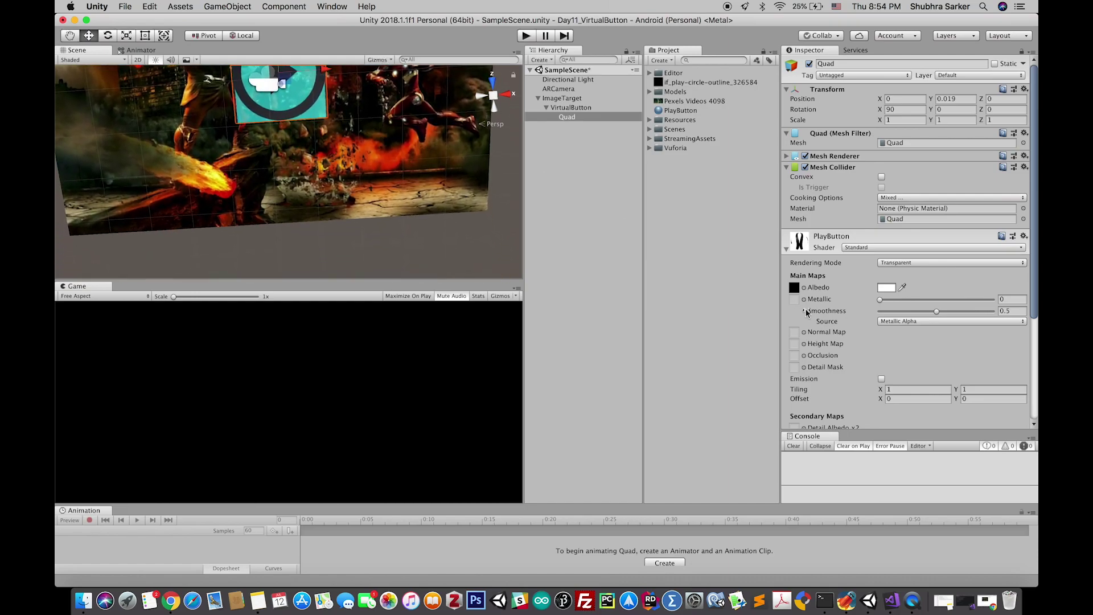
Lower the Albedo colour's alpha so the play icon is semi-transparent.
{"action": "left_click", "coordinate": [887, 287]}
{"action": "left_click_drag", "start_coordinate": [731, 399], "coordinate": [722, 400]}
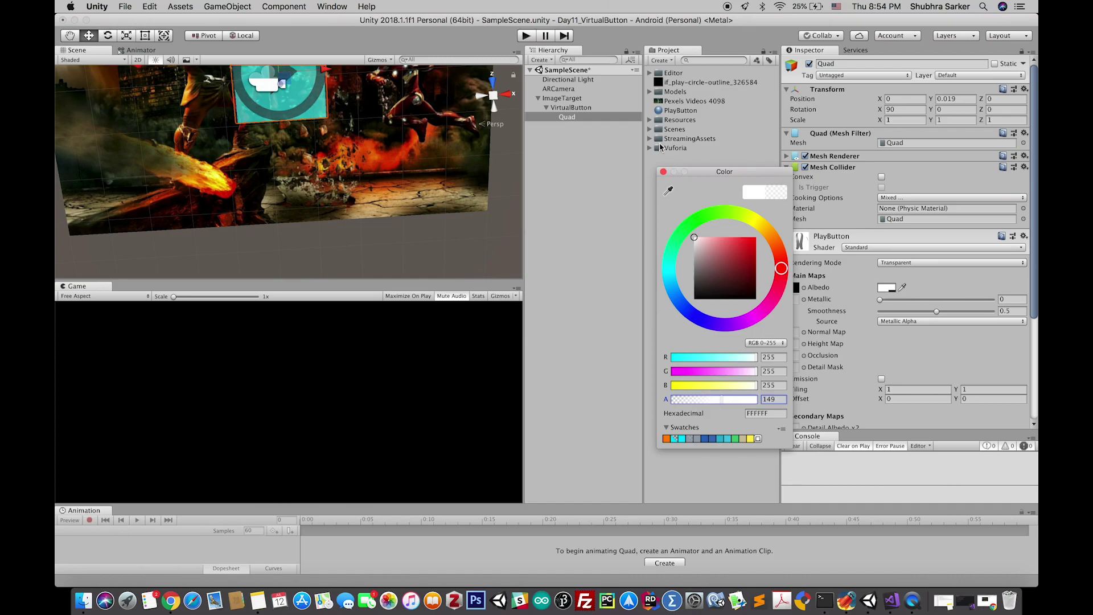
{"action": "left_click", "coordinate": [664, 172]}
{"action": "left_click_drag", "start_coordinate": [412, 157], "coordinate": [400, 118], "text": "alt"}
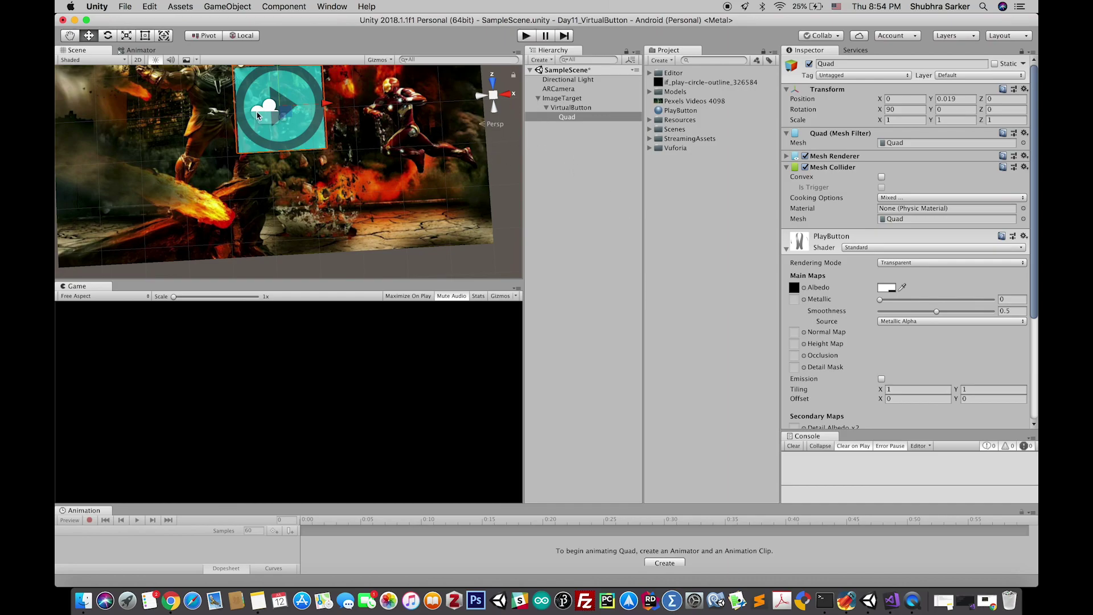
{"action": "left_click_drag", "start_coordinate": [258, 115], "coordinate": [358, 107], "text": "alt"}
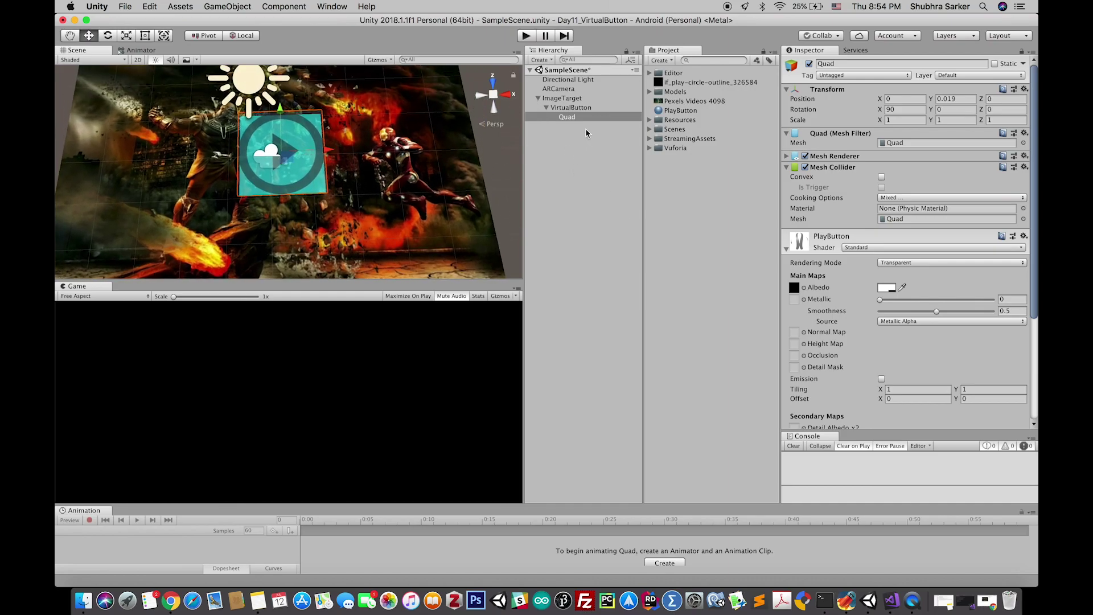
Add a Plane as a child of ImageTarget.
{"action": "left_click", "coordinate": [548, 108]}
{"action": "left_click", "coordinate": [564, 107]}
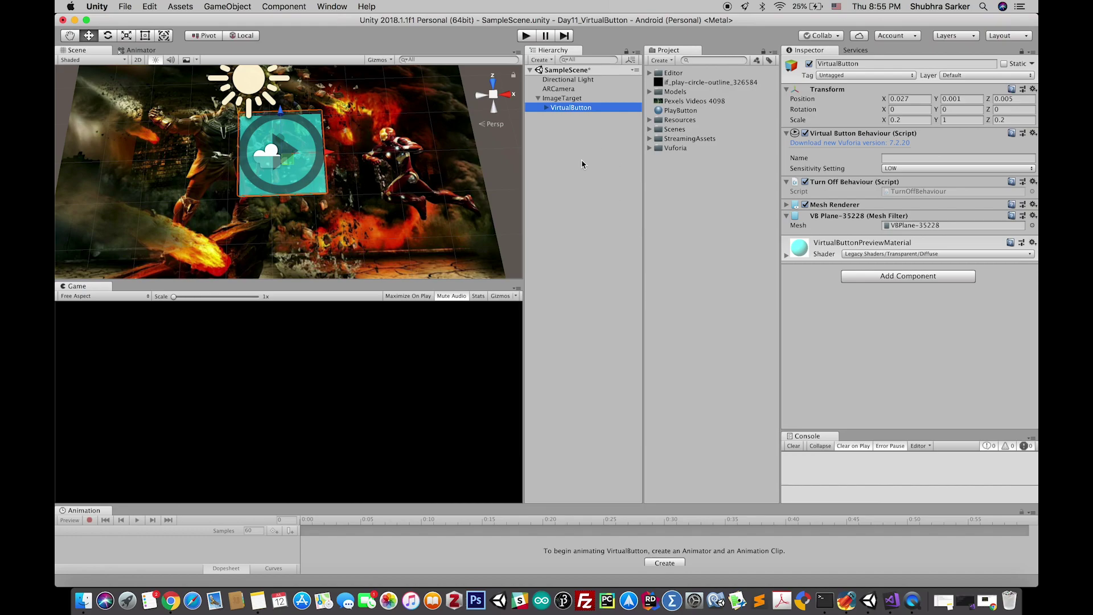
{"action": "double_click", "coordinate": [554, 99]}
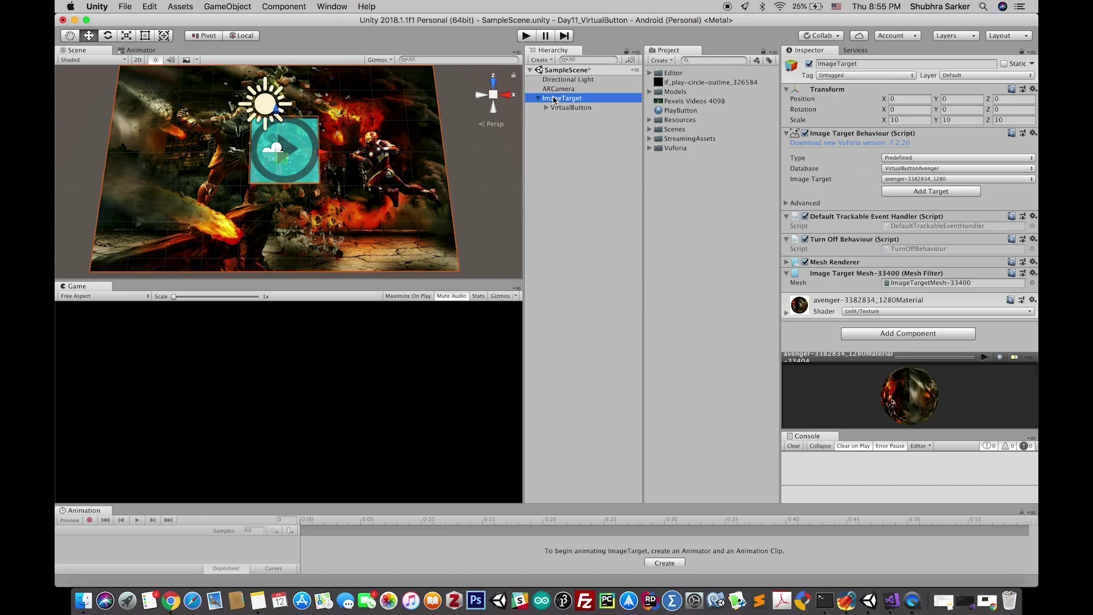
{"action": "right_click", "coordinate": [555, 99]}
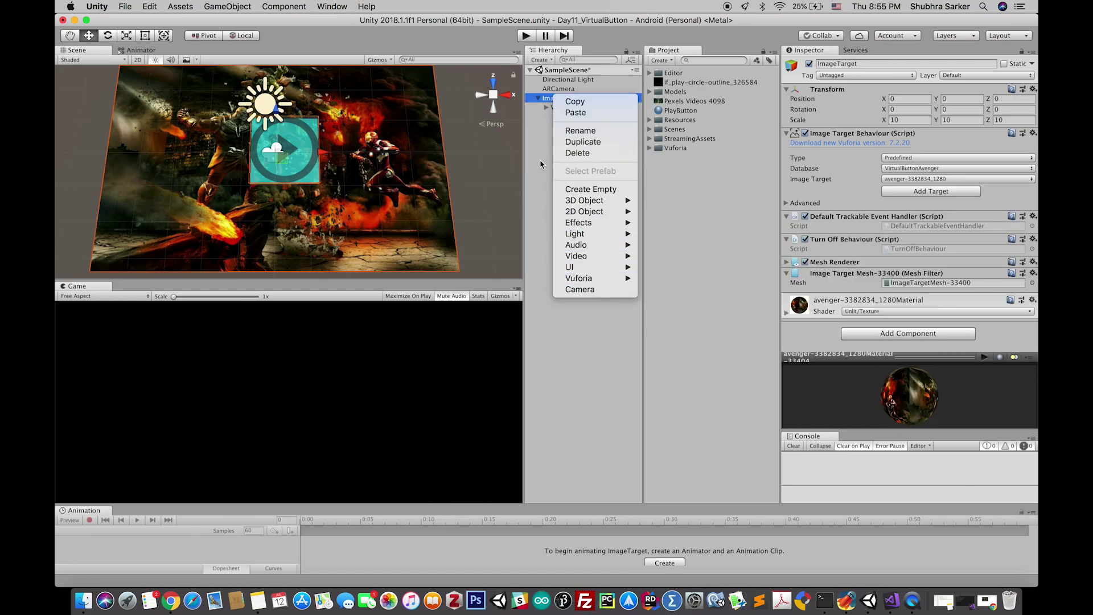
{"action": "mouse_move", "coordinate": [594, 282]}
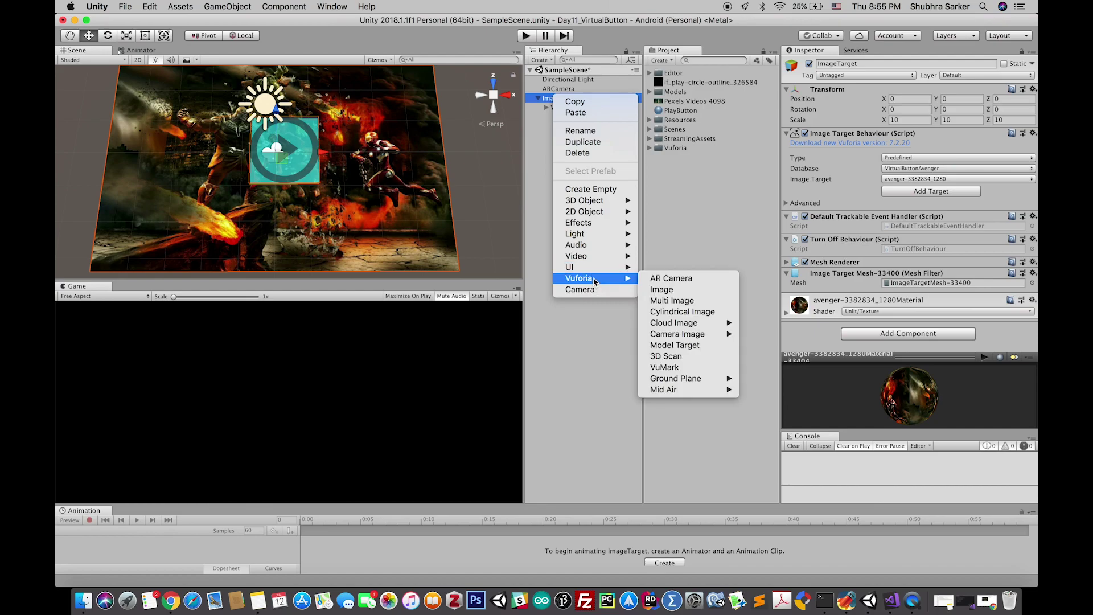
{"action": "mouse_move", "coordinate": [597, 202]}
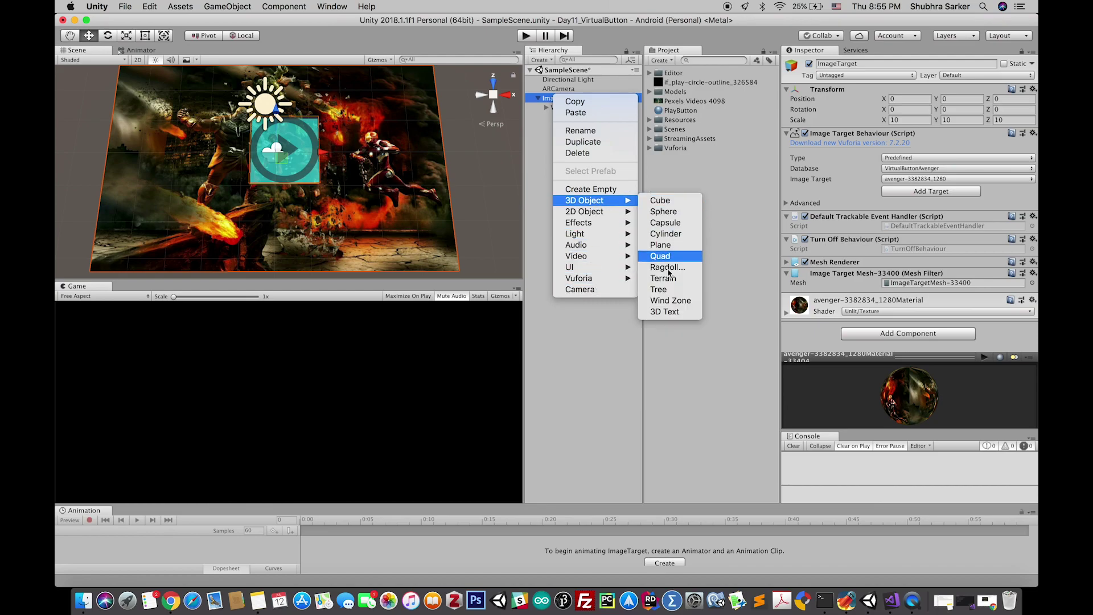
{"action": "left_click", "coordinate": [662, 246]}
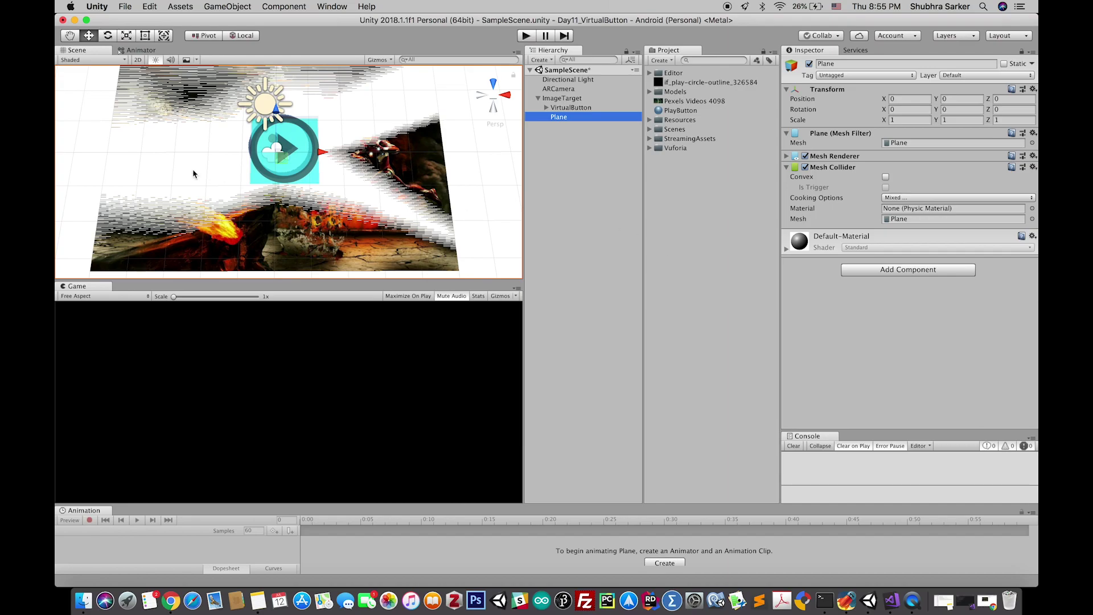
{"action": "scroll", "coordinate": [193, 173], "scroll_direction": "down", "scroll_amount": 6}
Scale the Plane to about 0.1 × 0.065 and raise it to Y 0.013.
{"action": "left_click", "coordinate": [126, 36]}
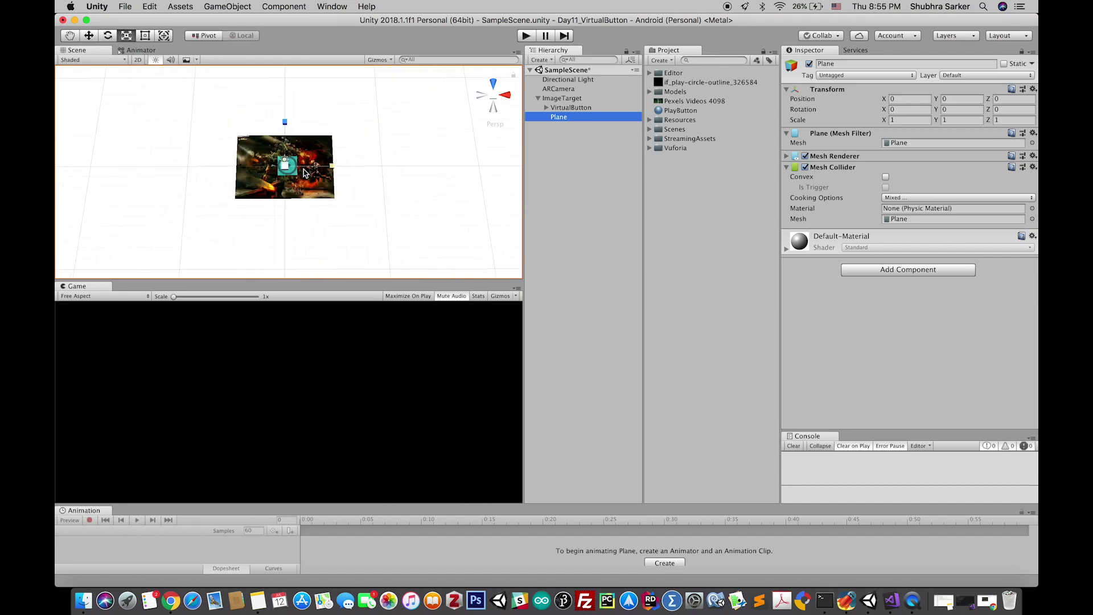
{"action": "left_click_drag", "start_coordinate": [284, 165], "coordinate": [231, 164]}
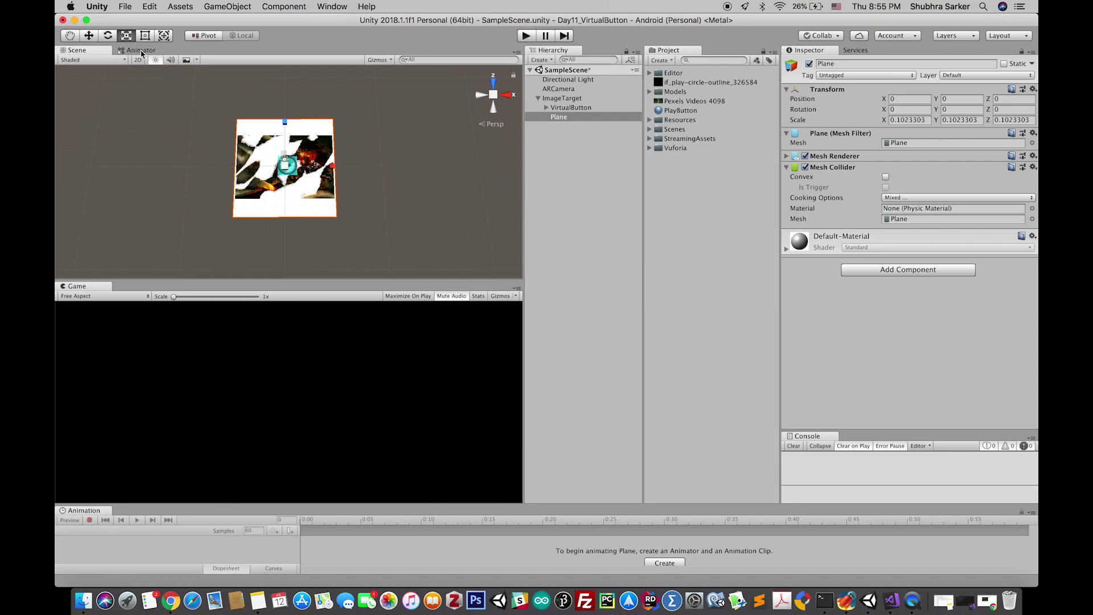
{"action": "left_click_drag", "start_coordinate": [286, 126], "coordinate": [302, 97]}
{"action": "left_click", "coordinate": [89, 35]}
{"action": "mouse_move", "coordinate": [303, 170]}
{"action": "left_mouse_down", "text": "alt"}
{"action": "mouse_move", "coordinate": [305, 135]}
{"action": "mouse_move", "coordinate": [307, 165]}
{"action": "left_mouse_up", "text": "alt"}
{"action": "left_click_drag", "start_coordinate": [285, 230], "coordinate": [383, 140], "text": "alt"}
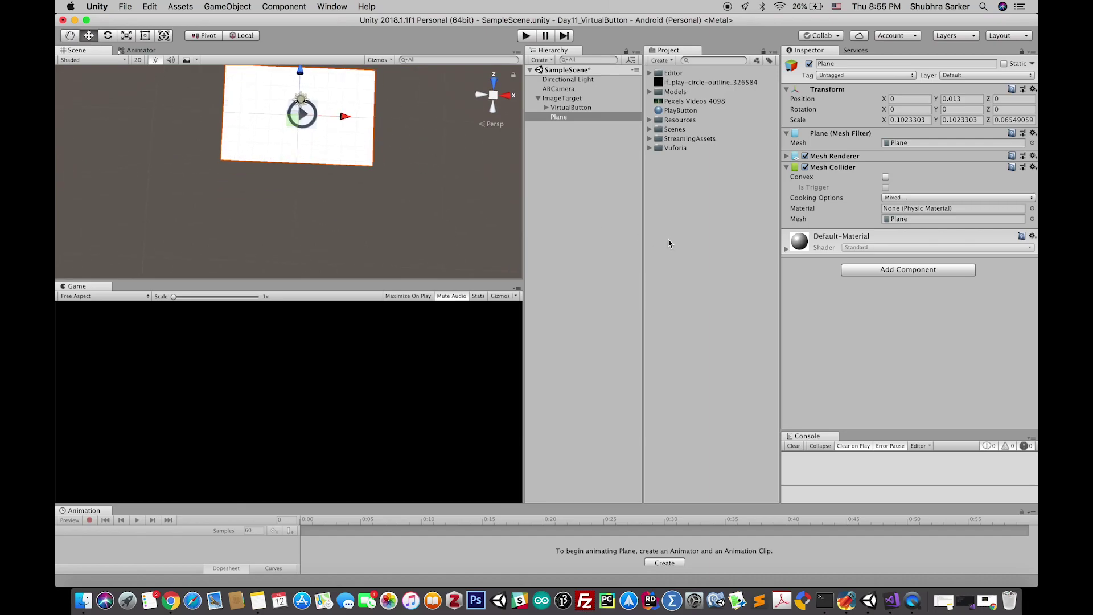
Give the Plane the Pexels Videos 4098 clip and order it above VirtualButton under ImageTarget.
{"action": "left_click", "coordinate": [681, 83]}
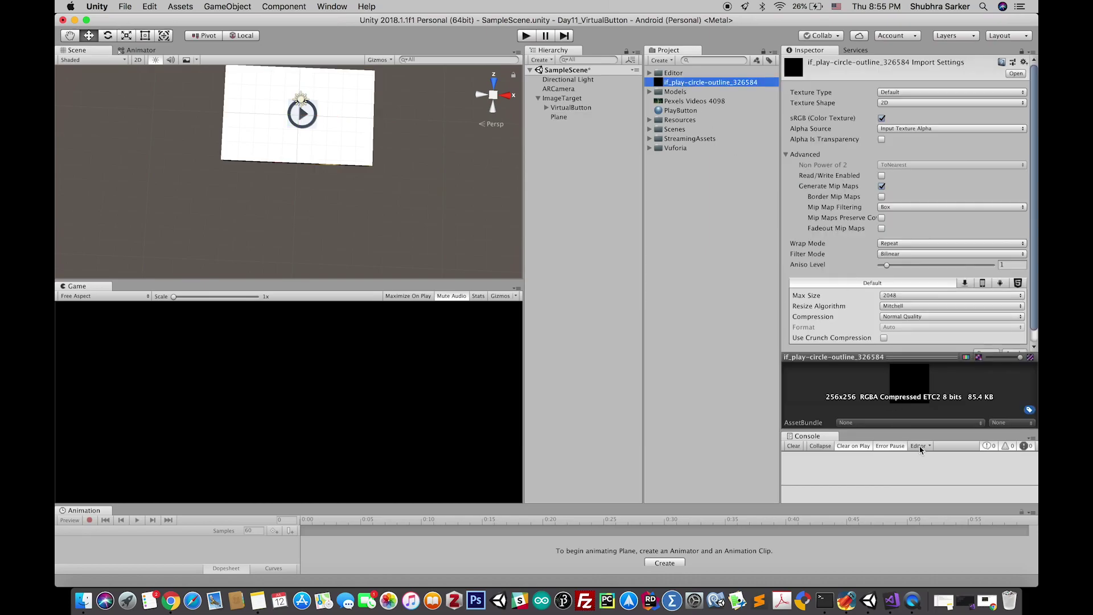
{"action": "left_click_drag", "start_coordinate": [911, 353], "coordinate": [912, 313]}
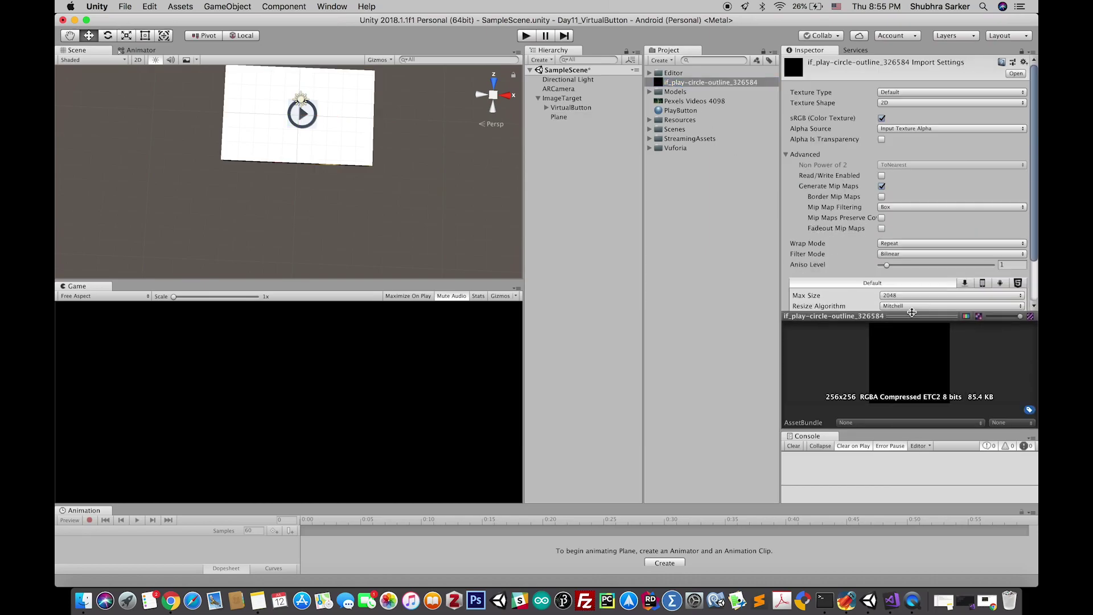
{"action": "left_click", "coordinate": [694, 101]}
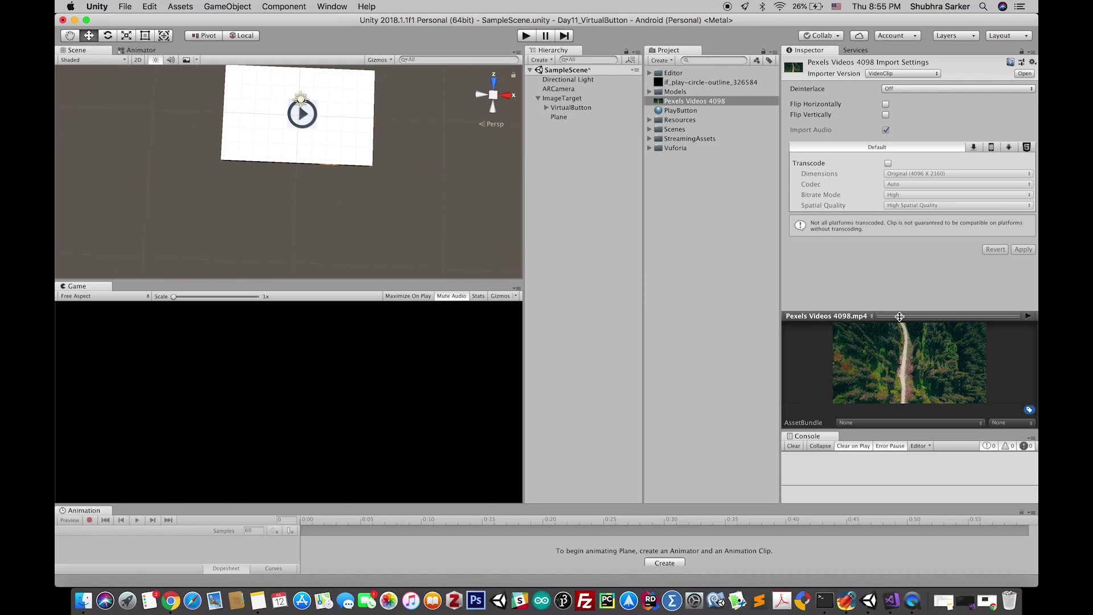
{"action": "left_click_drag", "start_coordinate": [867, 324], "coordinate": [898, 183]}
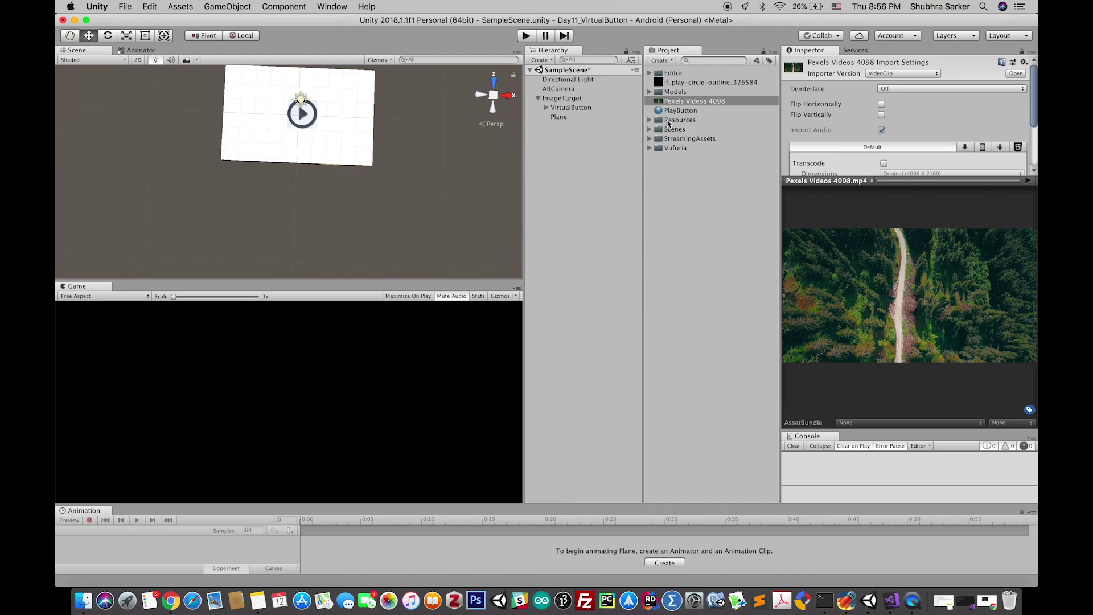
{"action": "left_click_drag", "start_coordinate": [676, 105], "coordinate": [562, 120]}
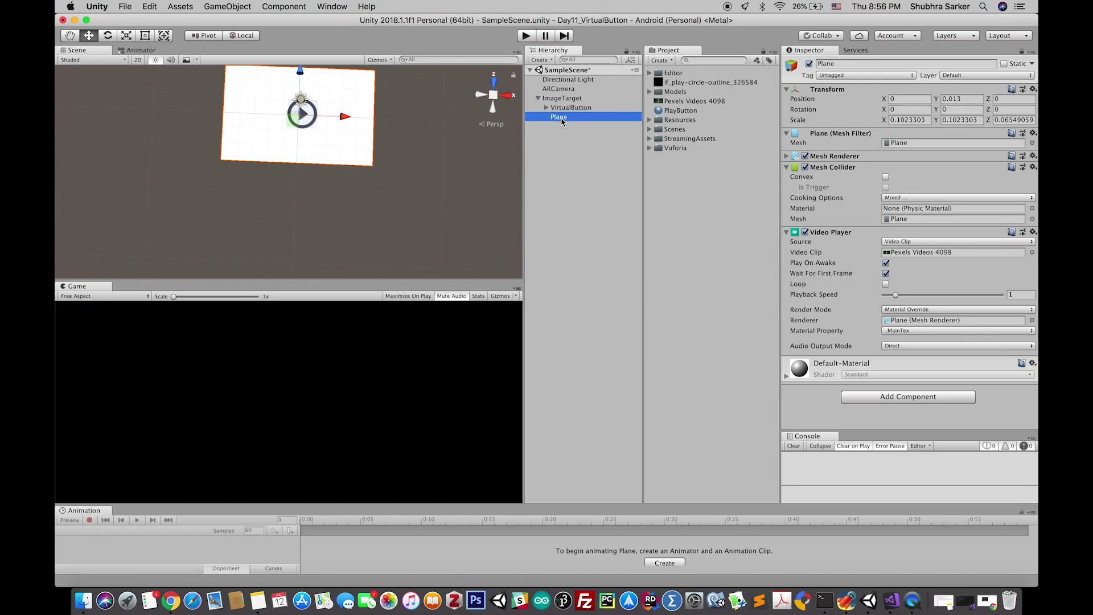
{"action": "left_click_drag", "start_coordinate": [561, 121], "coordinate": [563, 106]}
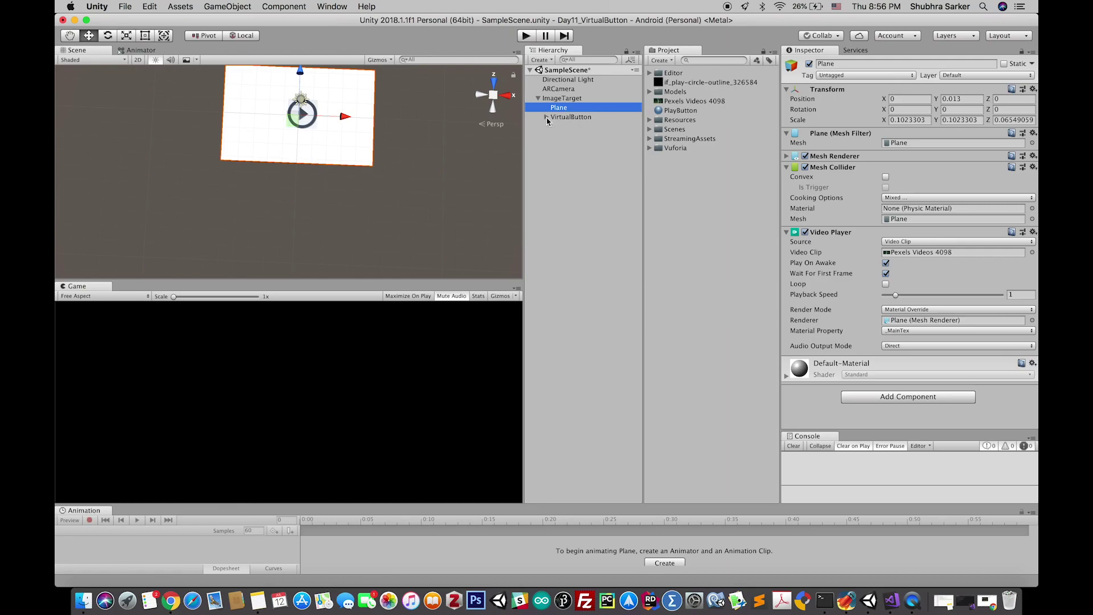
{"action": "left_click", "coordinate": [579, 119]}
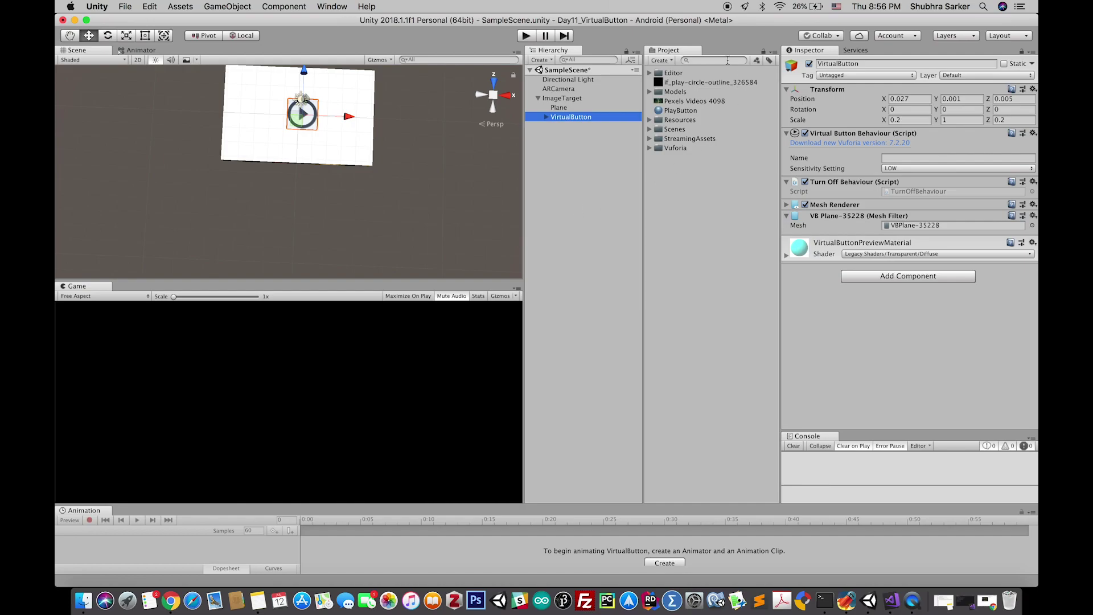
Add a new C# script called VbuttonManager to the project assets and open it in Visual Studio.
{"action": "right_click", "coordinate": [683, 174]}
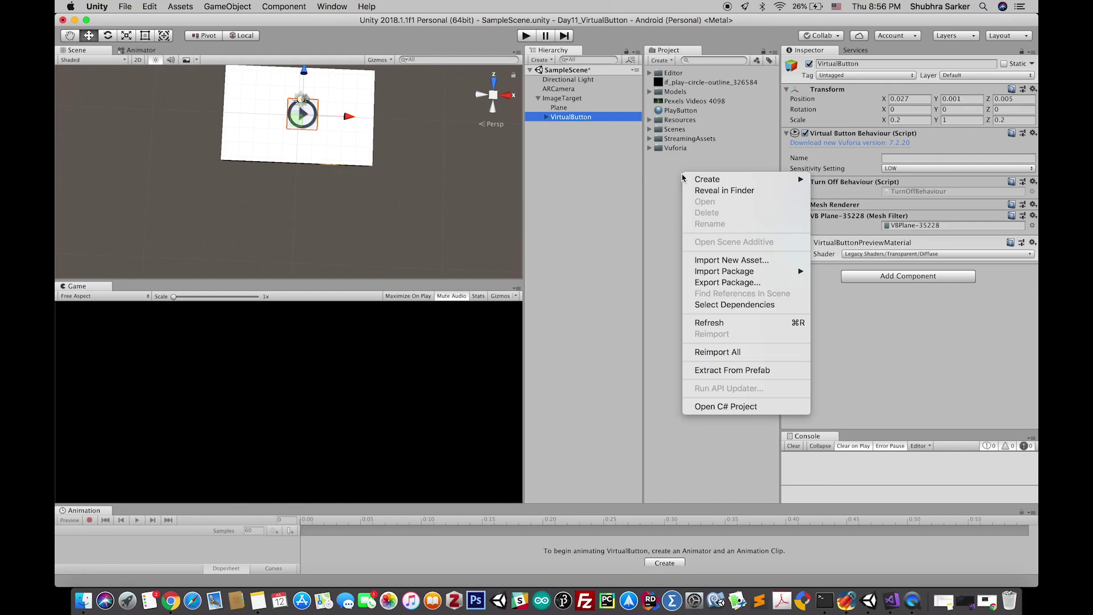
{"action": "mouse_move", "coordinate": [732, 180]}
{"action": "left_click", "coordinate": [843, 197]}
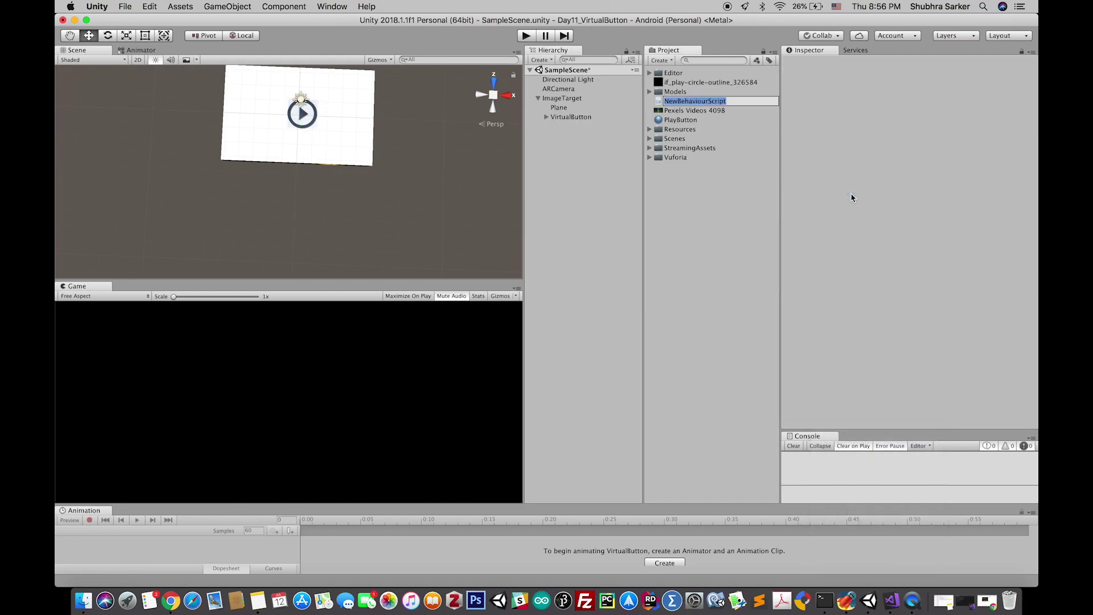
{"action": "type", "text": "VbuttonManager"}
{"action": "key", "text": "Return"}
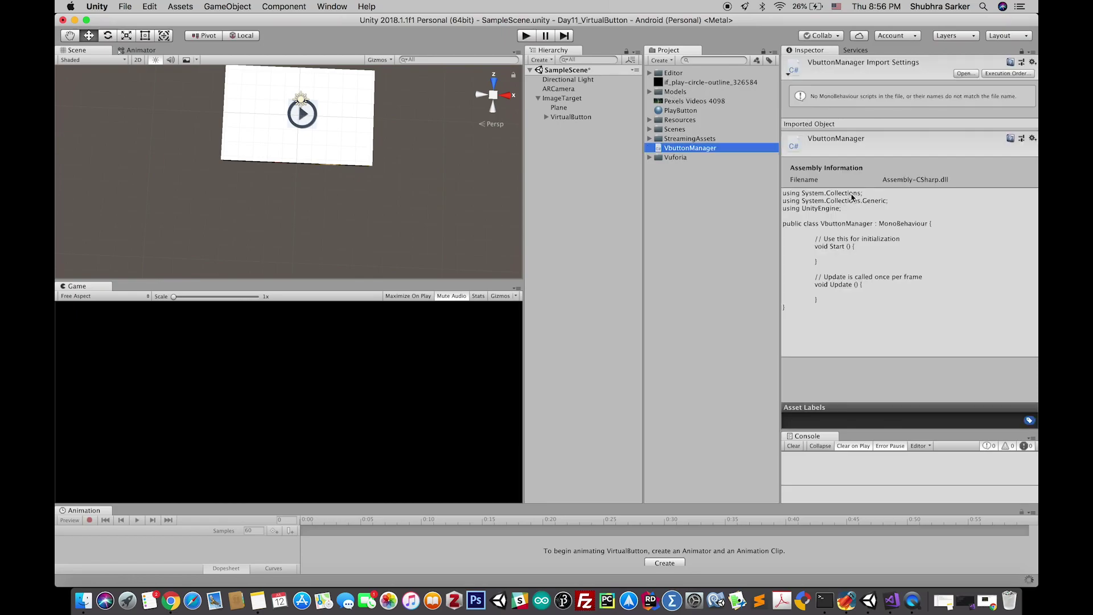
{"action": "double_click", "coordinate": [689, 148]}
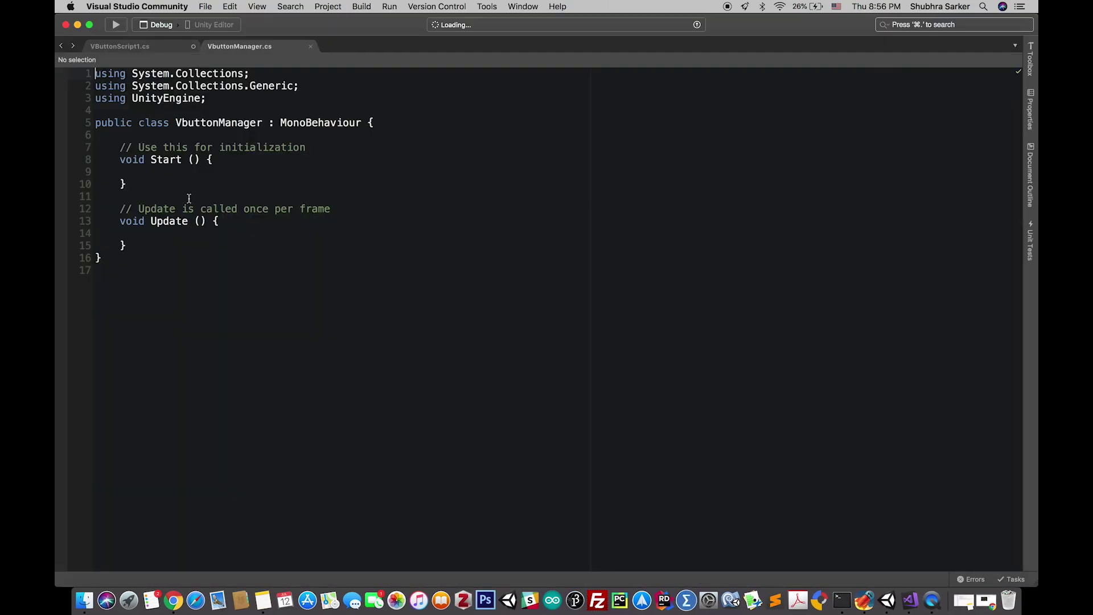
Add 'using Vuforia;' and make the class implement IVirtualButtonEventHandler, with the opening brace on its own line.
{"action": "left_click", "coordinate": [260, 107]}
{"action": "type", "text": "usi"}
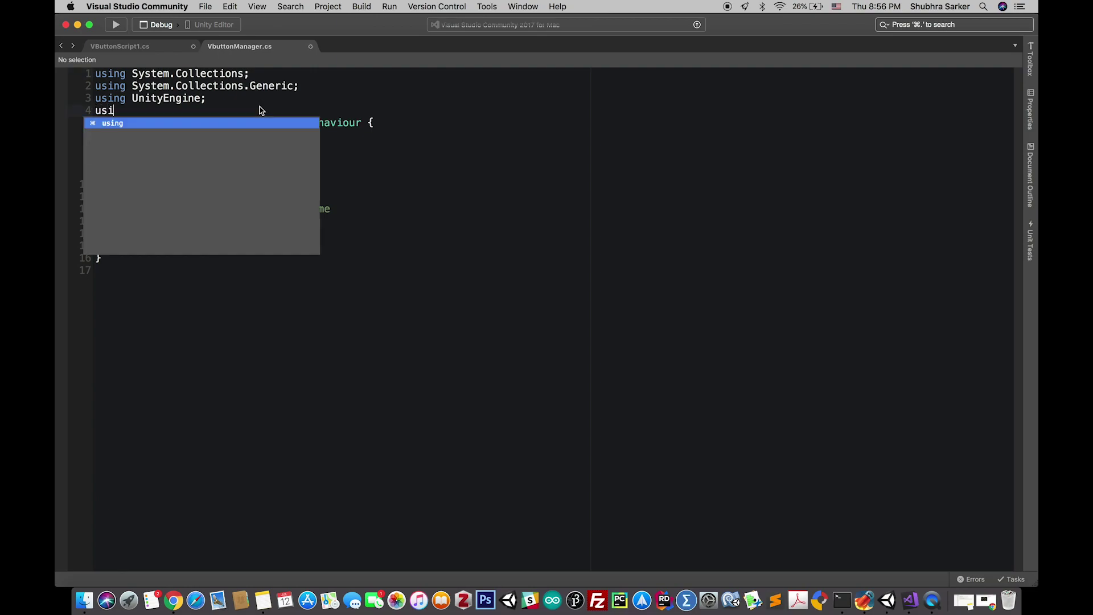
{"action": "type", "text": "ng Vuforia;"}
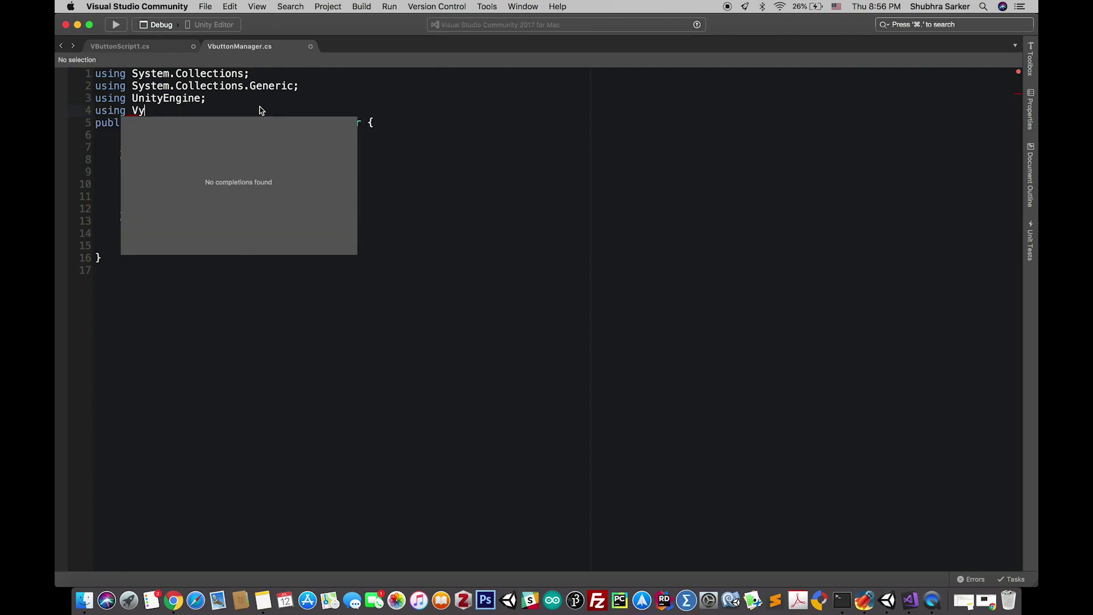
{"action": "triple_click", "coordinate": [359, 121]}
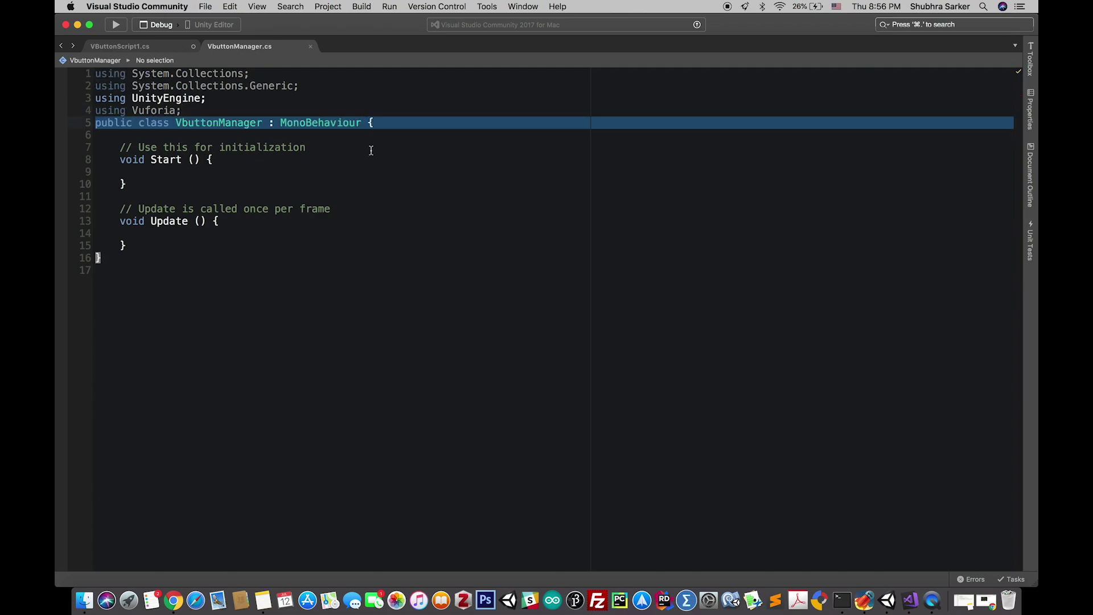
{"action": "left_click", "coordinate": [359, 122]}
{"action": "type", "text": ", I"}
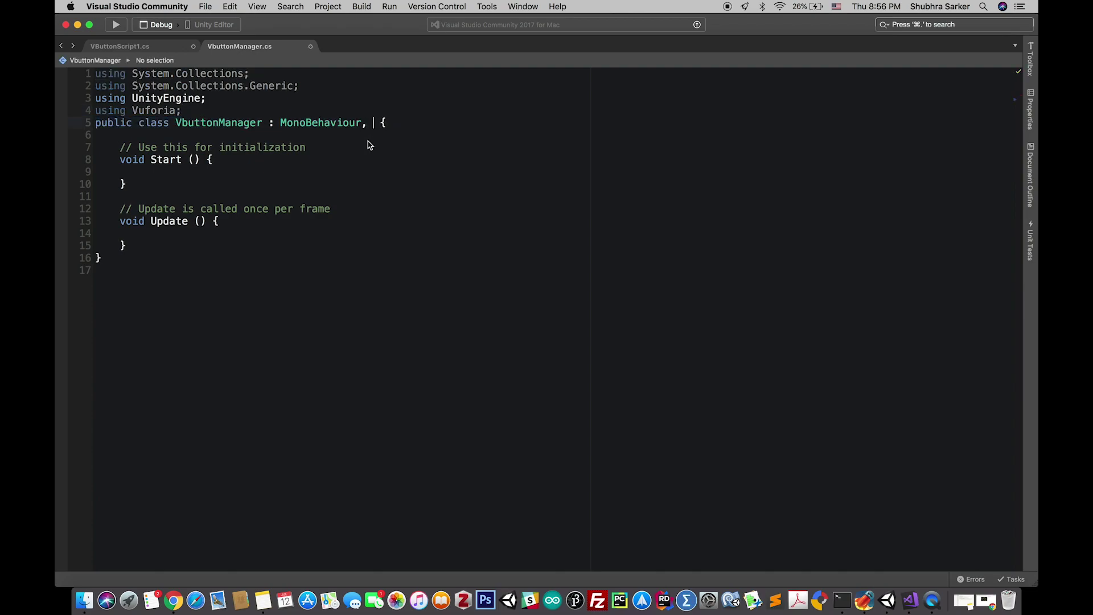
{"action": "type", "text": "v"}
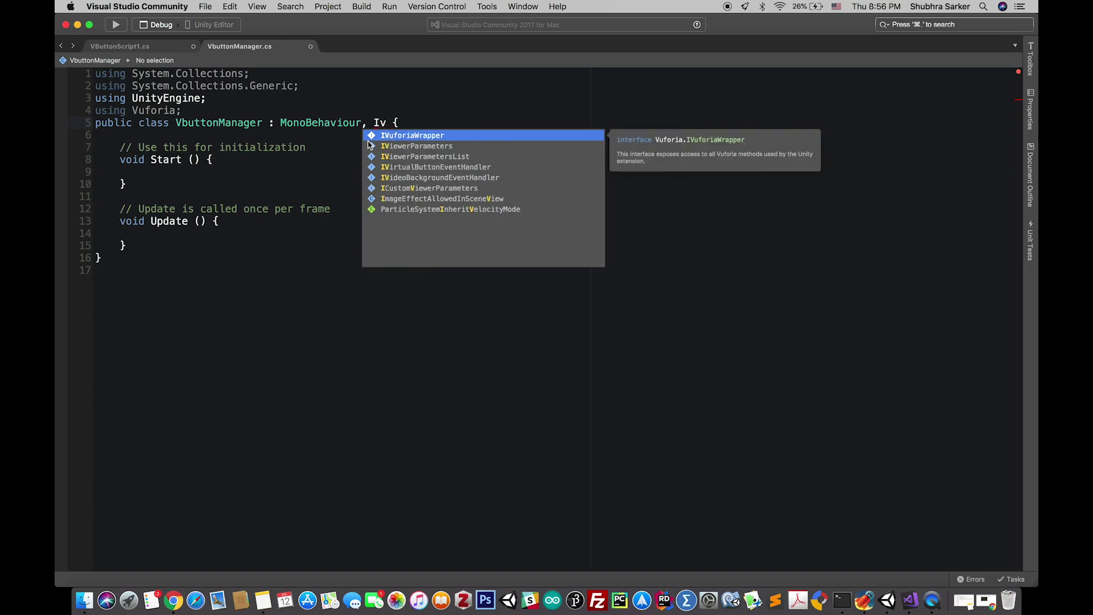
{"action": "type", "text": "ir"}
{"action": "key", "text": "Return"}
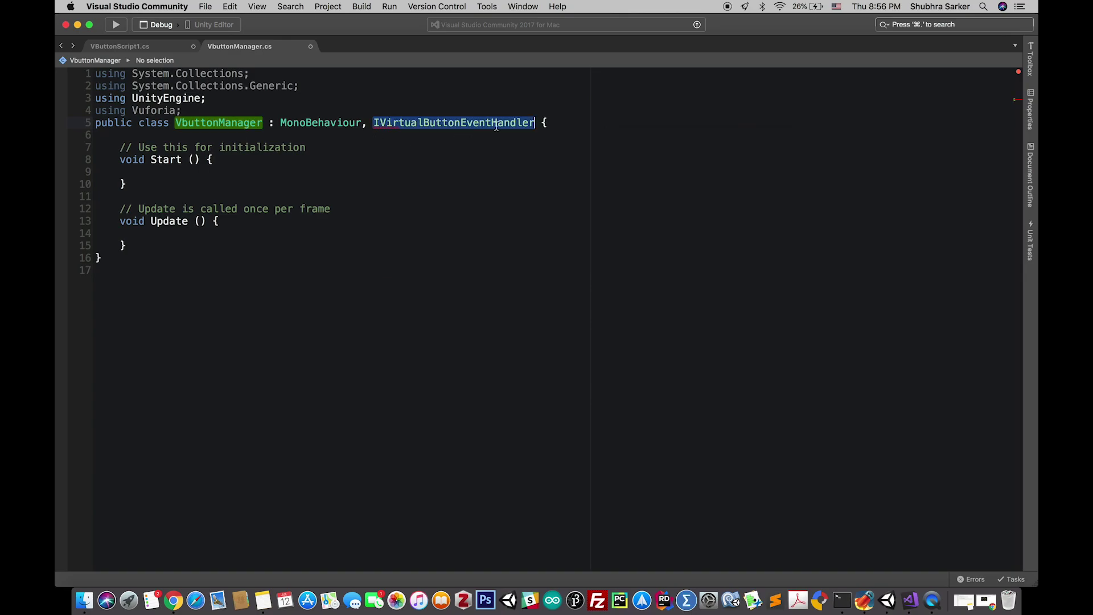
{"action": "left_click", "coordinate": [540, 123]}
{"action": "key", "text": "Return"}
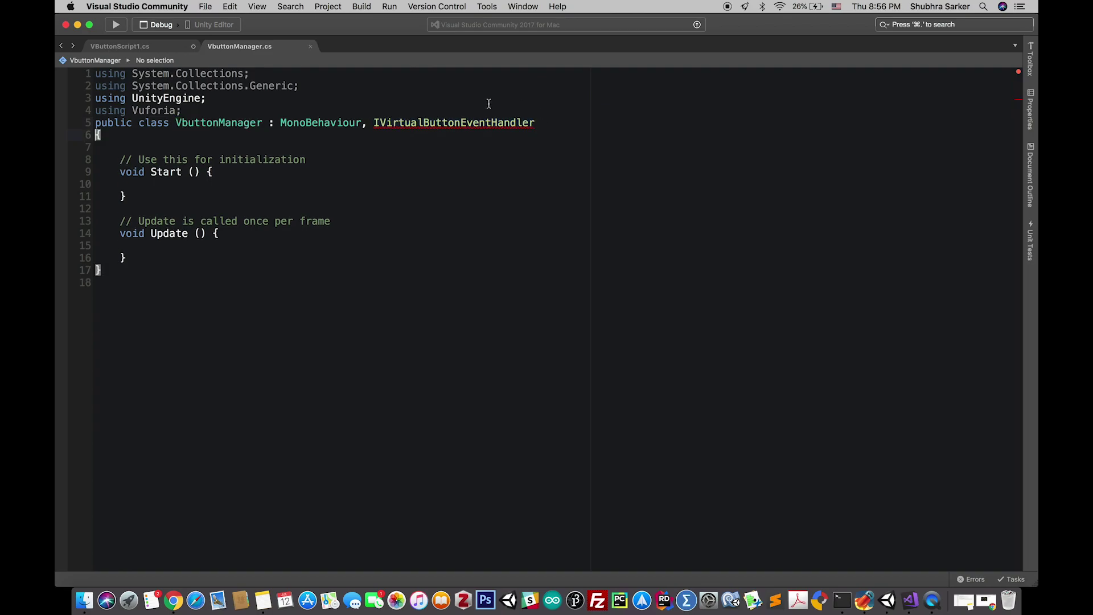
Generate the IVirtualButtonEventHandler method stubs and save the script.
{"action": "right_click", "coordinate": [475, 123]}
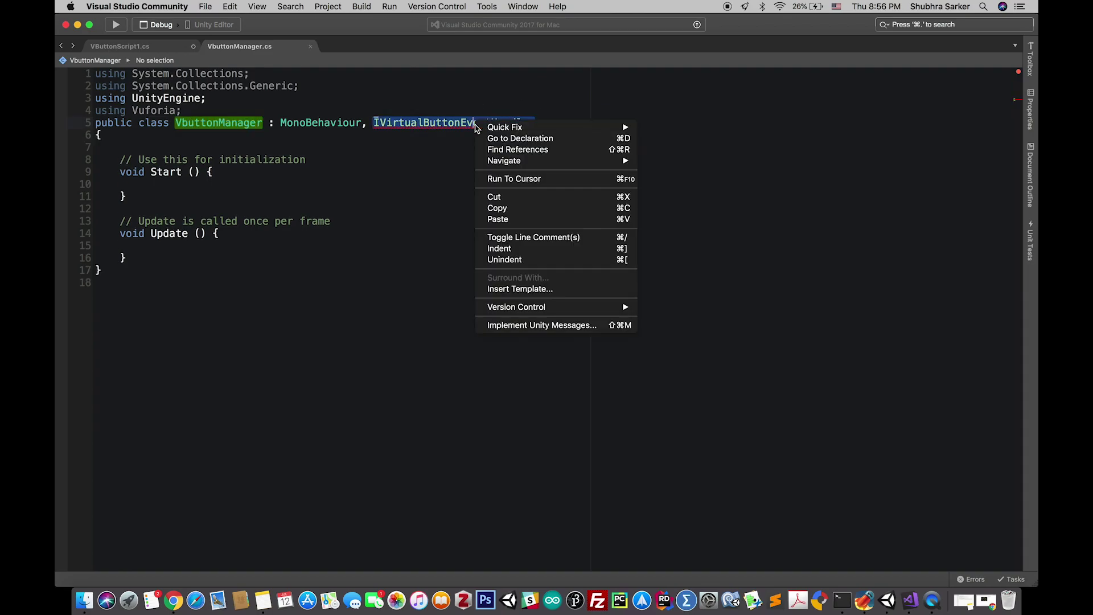
{"action": "mouse_move", "coordinate": [495, 129]}
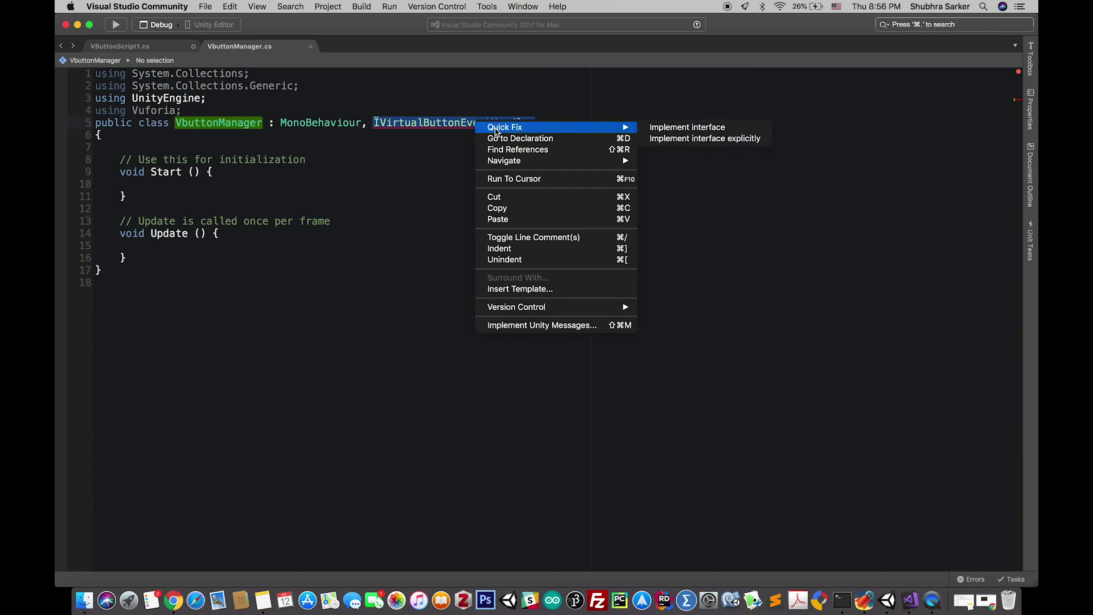
{"action": "left_click", "coordinate": [695, 129]}
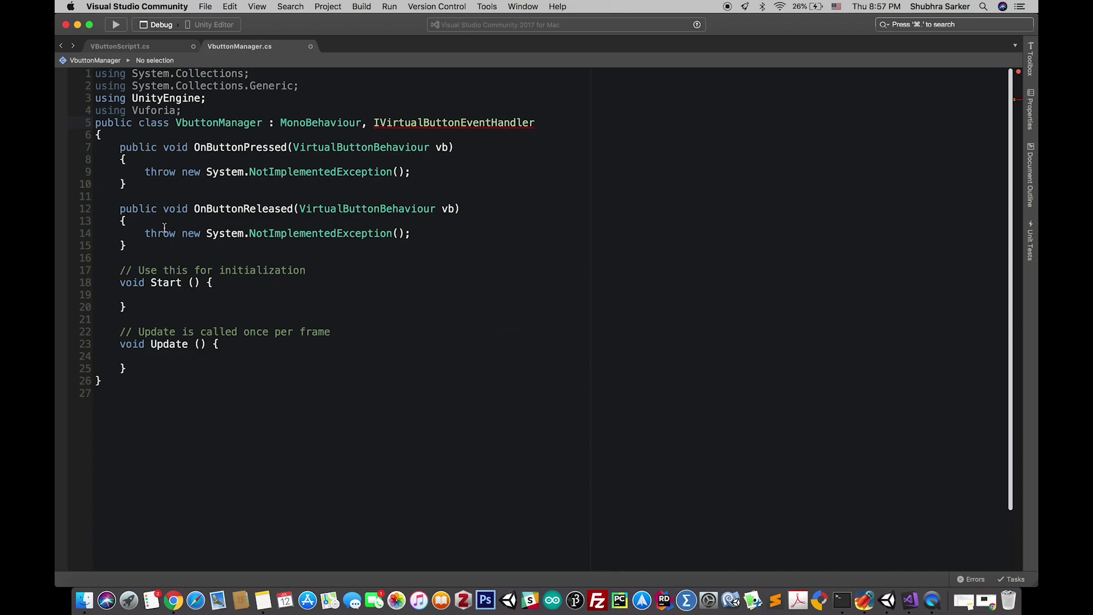
{"action": "key", "text": "super+s"}
Comment out the throw lines in OnButtonPressed and OnButtonReleased, and add a blank line inside the class.
{"action": "left_click_drag", "start_coordinate": [120, 147], "coordinate": [143, 238]}
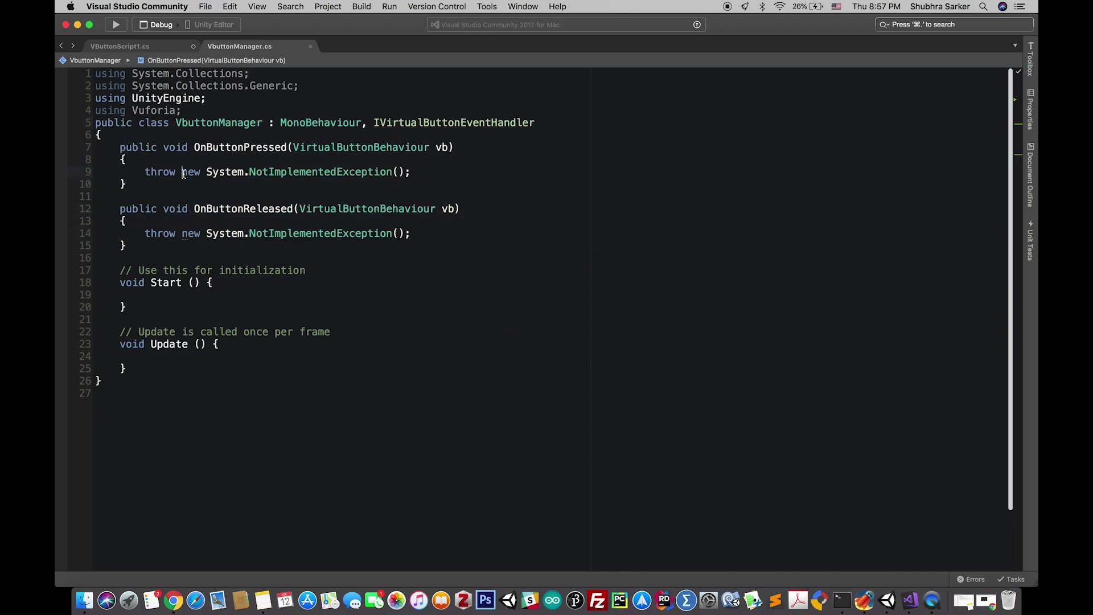
{"action": "left_click", "coordinate": [182, 173]}
{"action": "left_click", "coordinate": [143, 173]}
{"action": "type", "text": "//"}
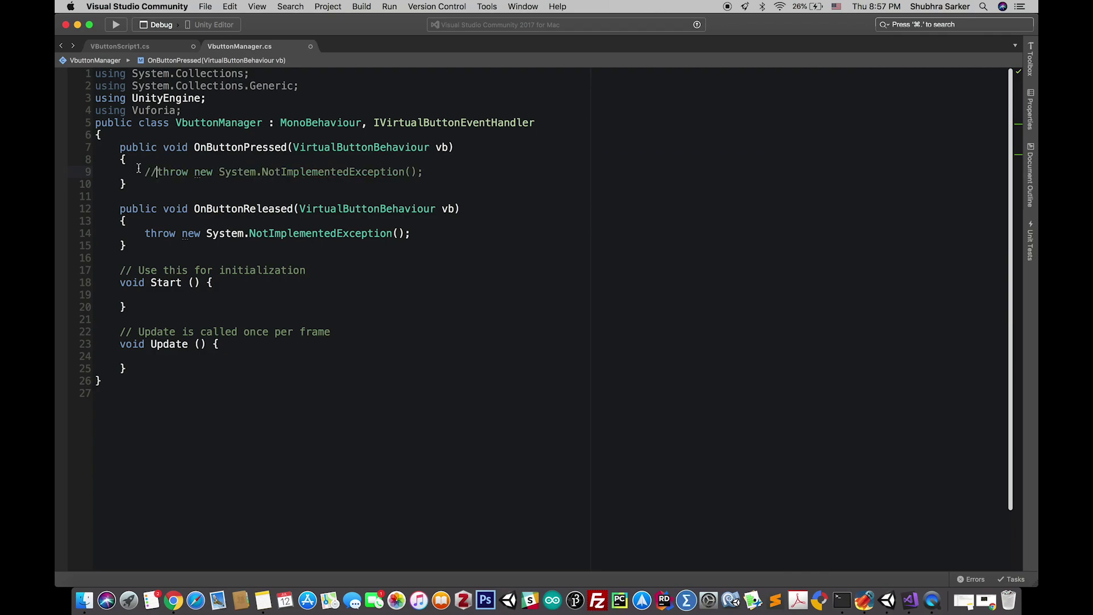
{"action": "left_click", "coordinate": [146, 235]}
{"action": "type", "text": "//"}
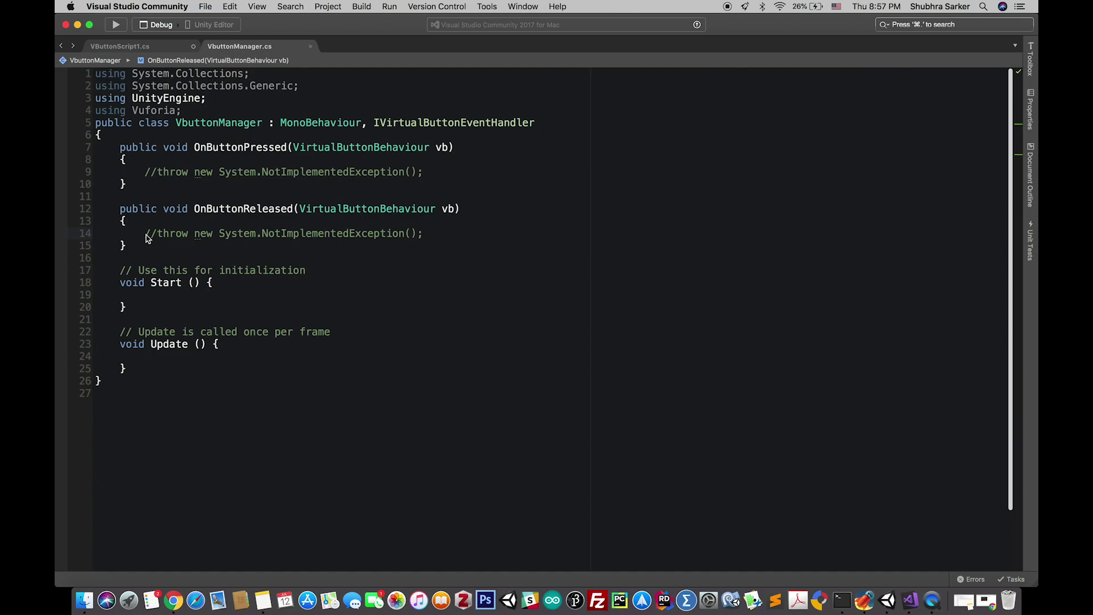
{"action": "left_click", "coordinate": [125, 135]}
{"action": "key", "text": "Return"}
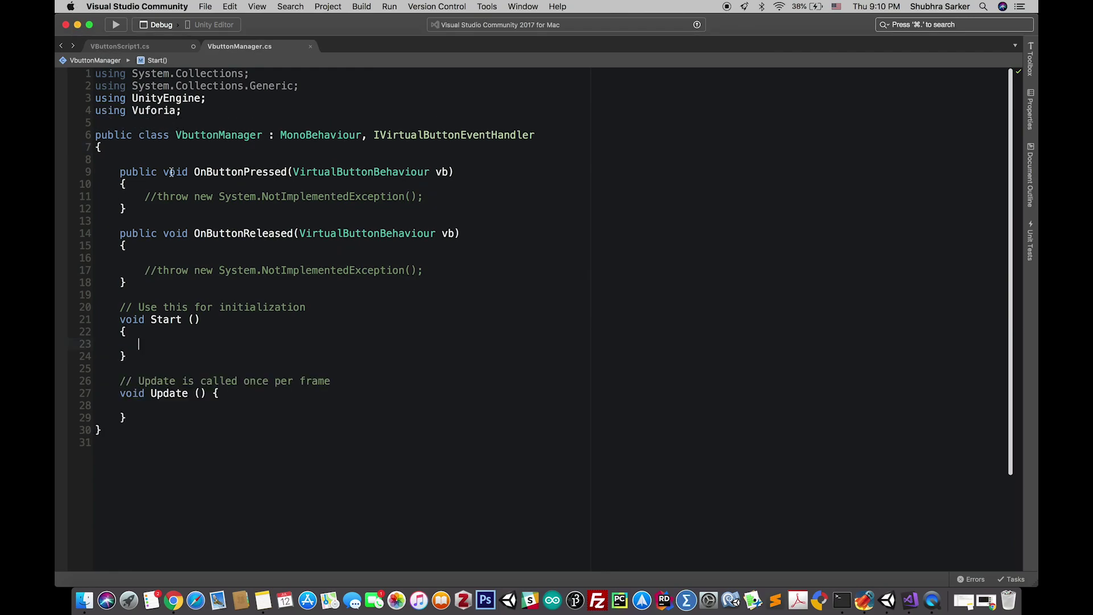
Move the OnButtonPressed and OnButtonReleased stubs below Update, save, and remove the leftover empty lines.
{"action": "left_click_drag", "start_coordinate": [120, 172], "coordinate": [168, 287]}
{"action": "key", "text": "super+c"}
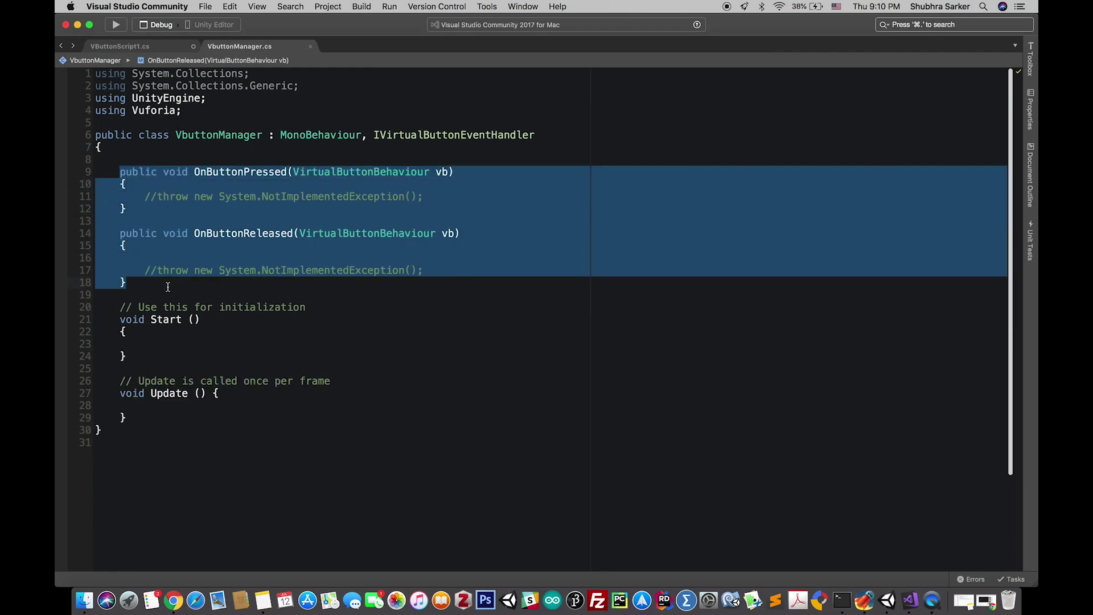
{"action": "key", "text": "BackSpace"}
{"action": "left_click", "coordinate": [163, 310]}
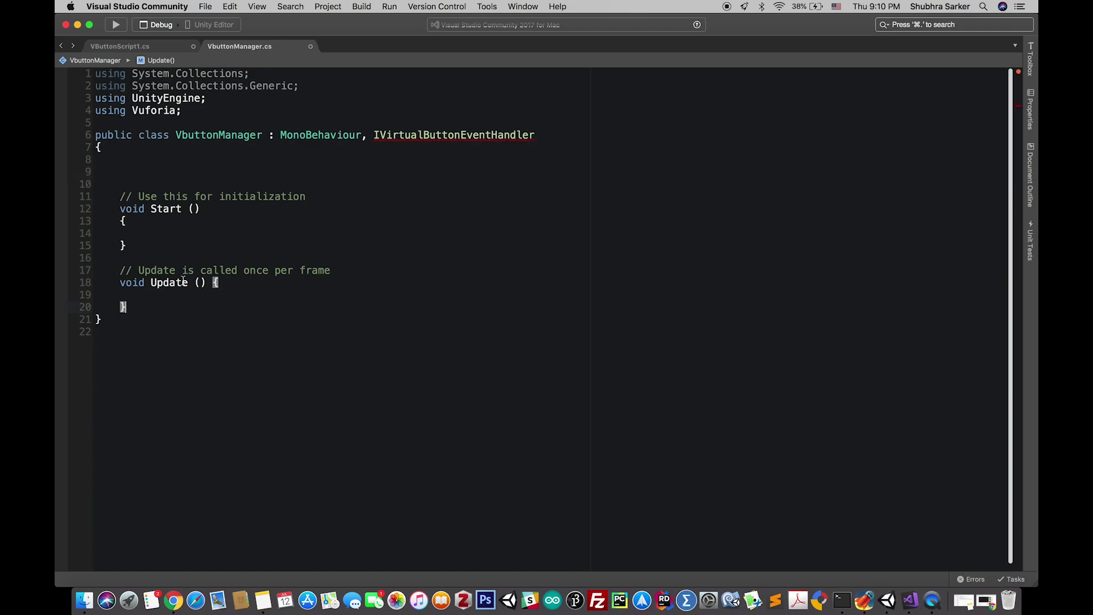
{"action": "key", "text": "Return"}
{"action": "key", "text": "super+v"}
{"action": "key", "text": "super+s"}
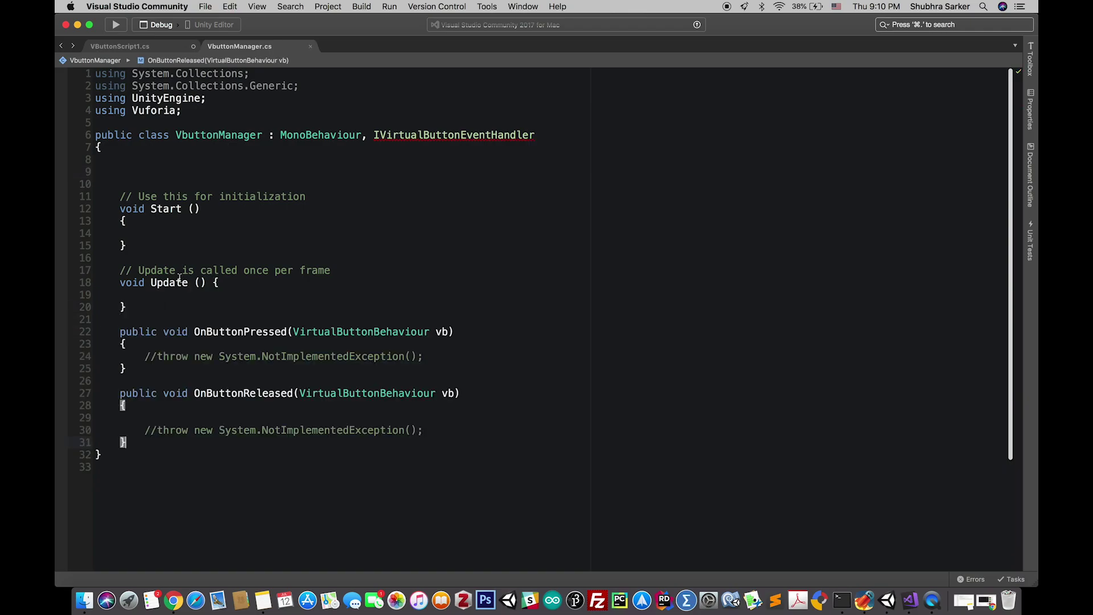
{"action": "left_click", "coordinate": [107, 188]}
{"action": "key", "text": "BackSpace"}
{"action": "key", "text": "BackSpace"}
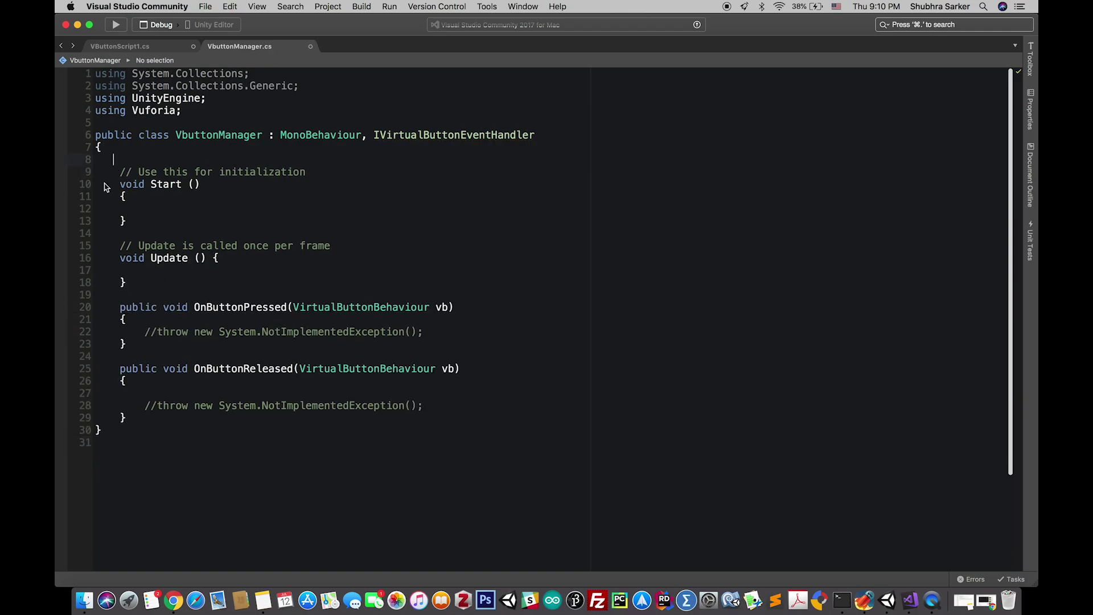
{"action": "left_click", "coordinate": [151, 209]}
Begin a GetComponent<> call in Start and check the VirtualButton object's components in Unity.
{"action": "type", "text": "Get"}
{"action": "key", "text": "Down"}
{"action": "type", "text": "C"}
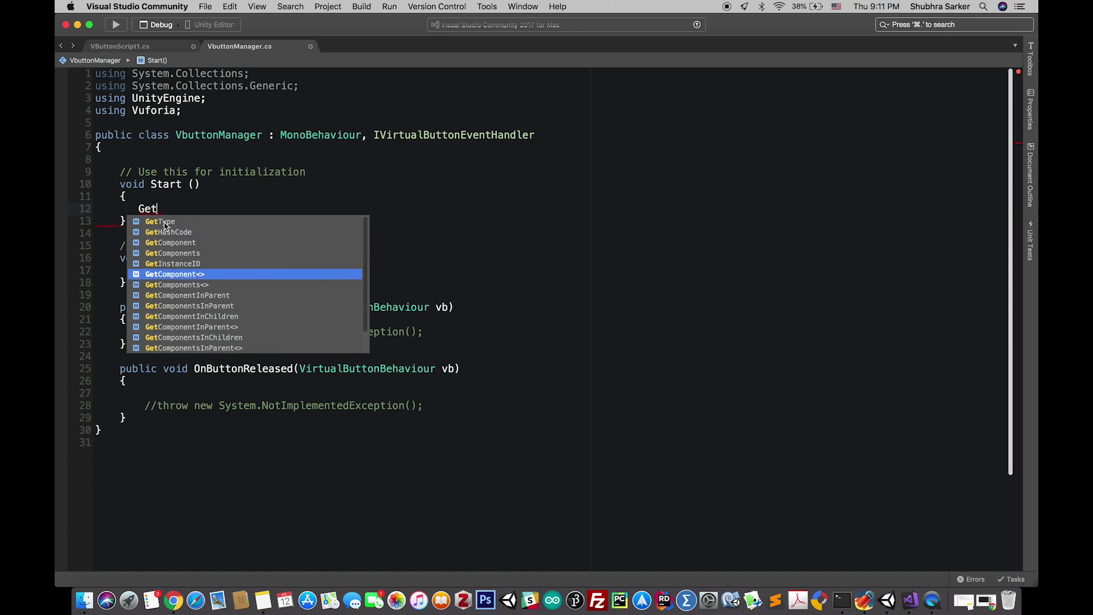
{"action": "key", "text": "Return"}
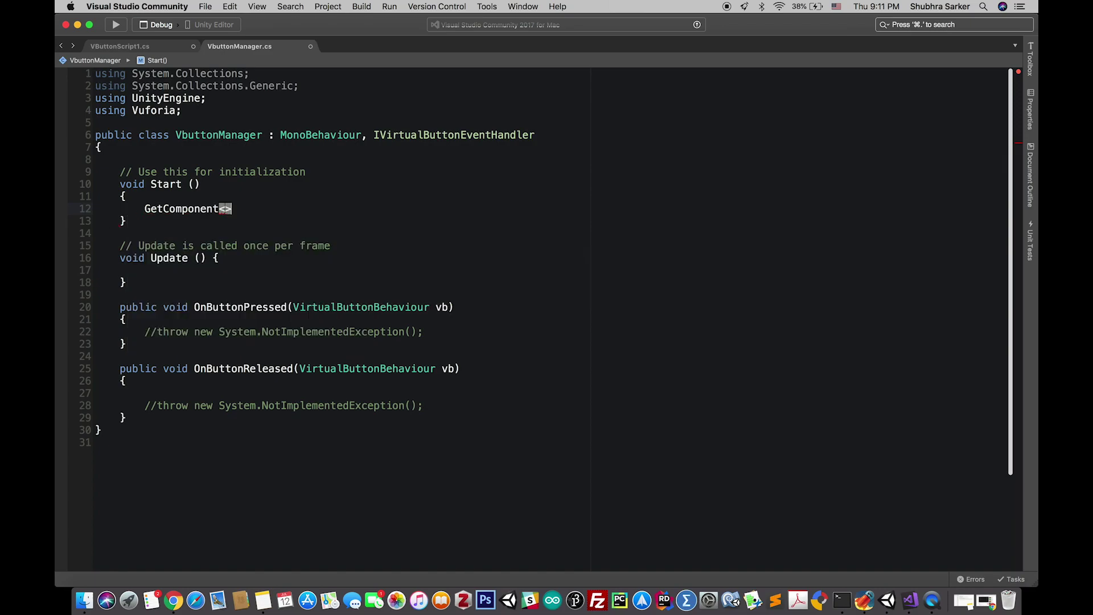
{"action": "type", "text": "V"}
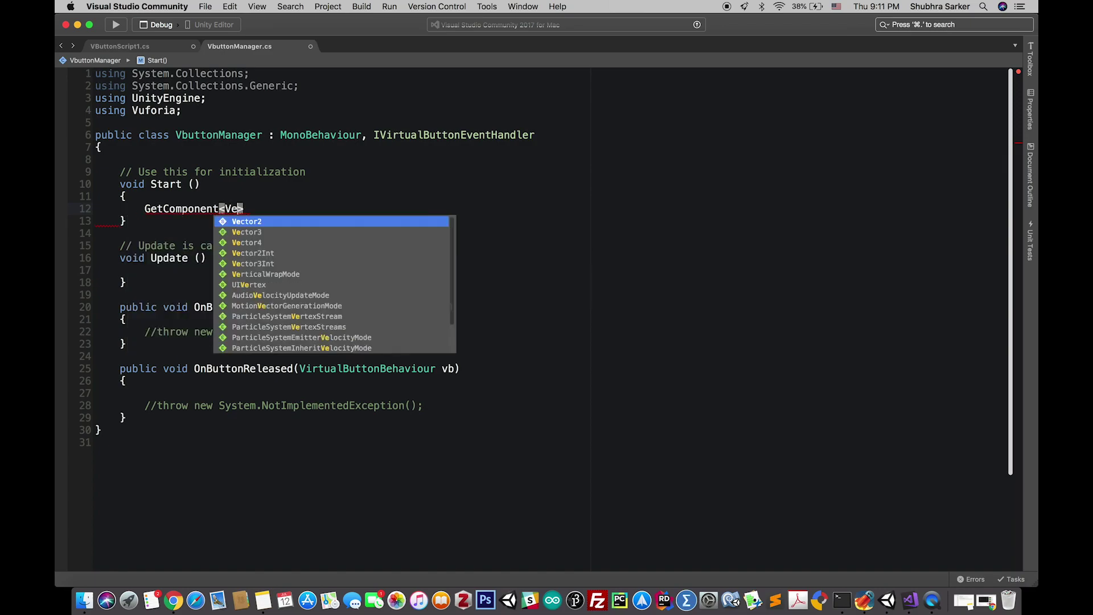
{"action": "type", "text": "uf"}
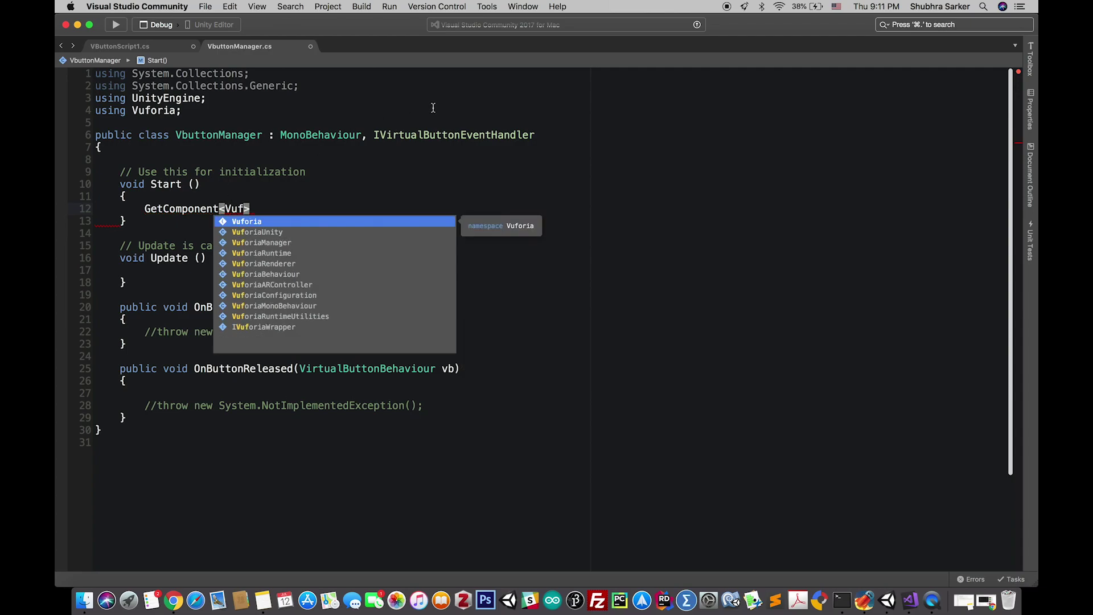
{"action": "left_click_drag", "start_coordinate": [779, 25], "coordinate": [761, 363]}
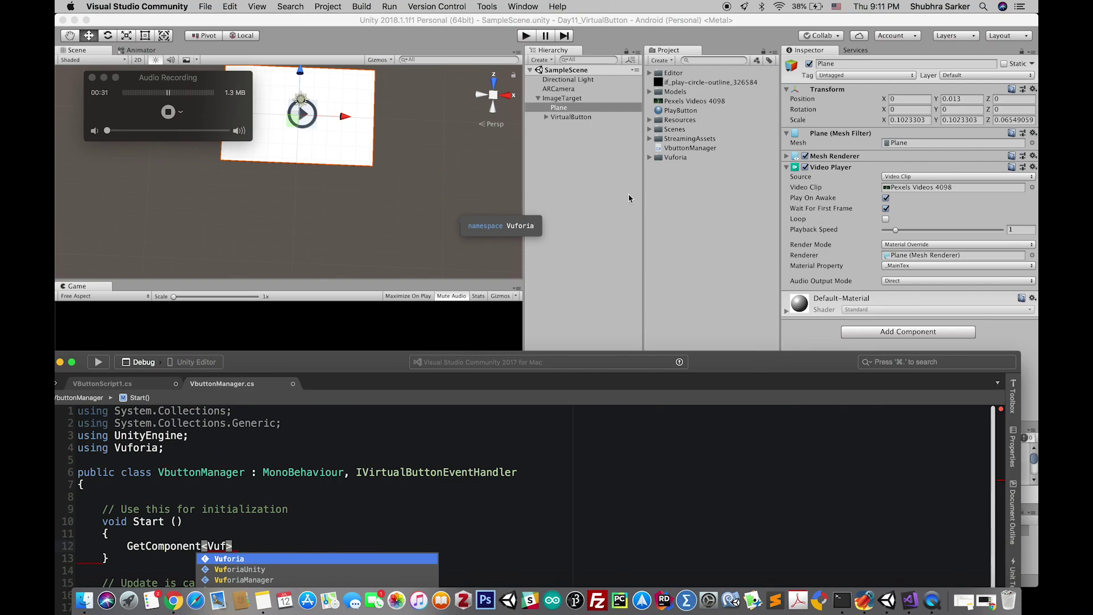
{"action": "left_click", "coordinate": [583, 118]}
{"action": "left_click", "coordinate": [586, 117]}
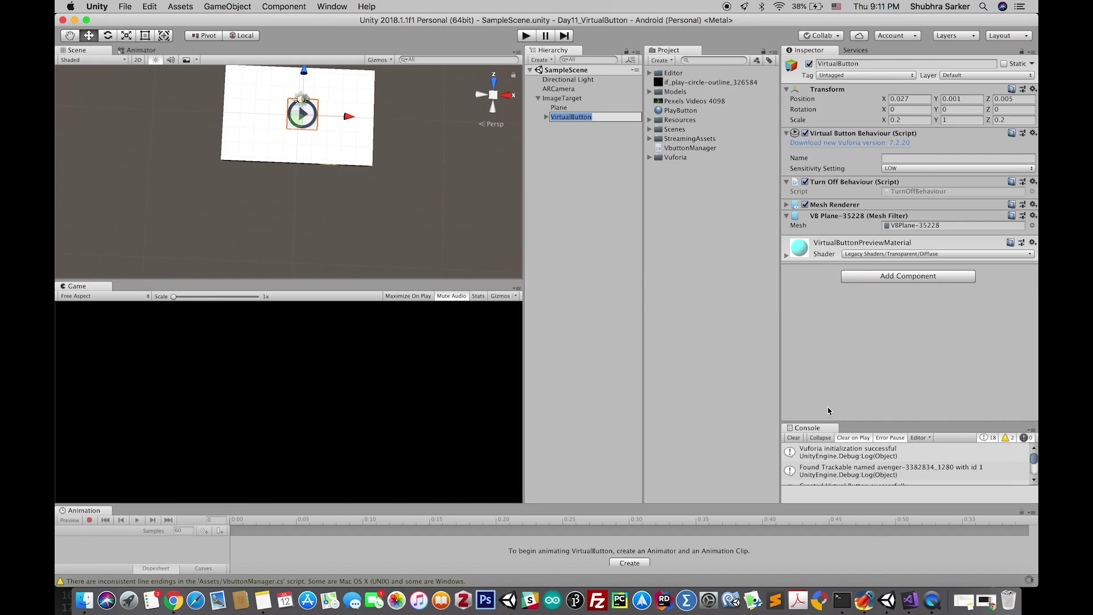
{"action": "left_click", "coordinate": [911, 601]}
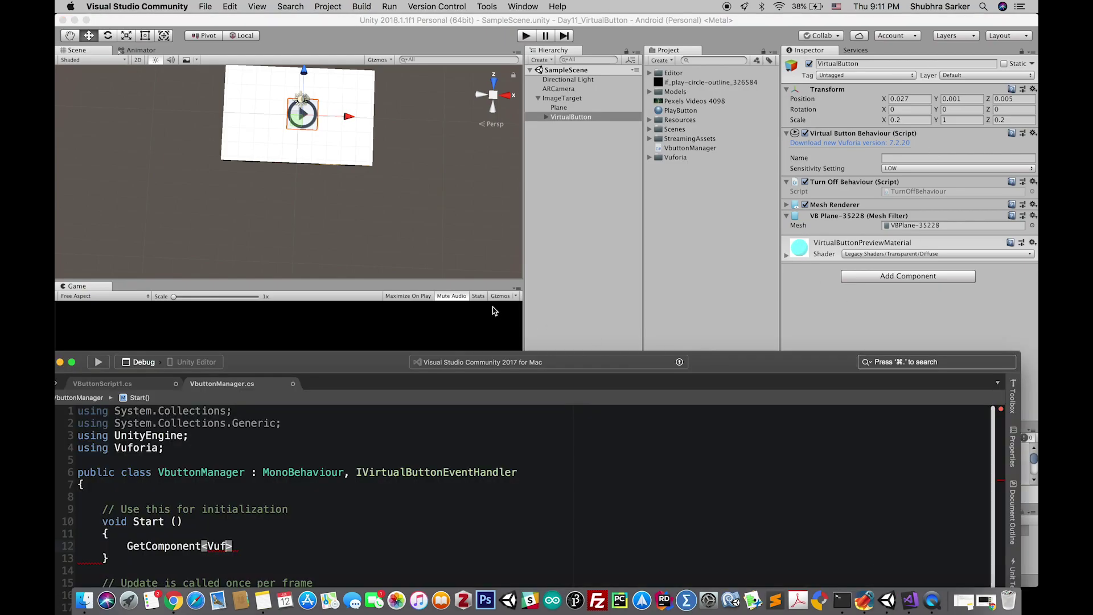
{"action": "double_click", "coordinate": [758, 361]}
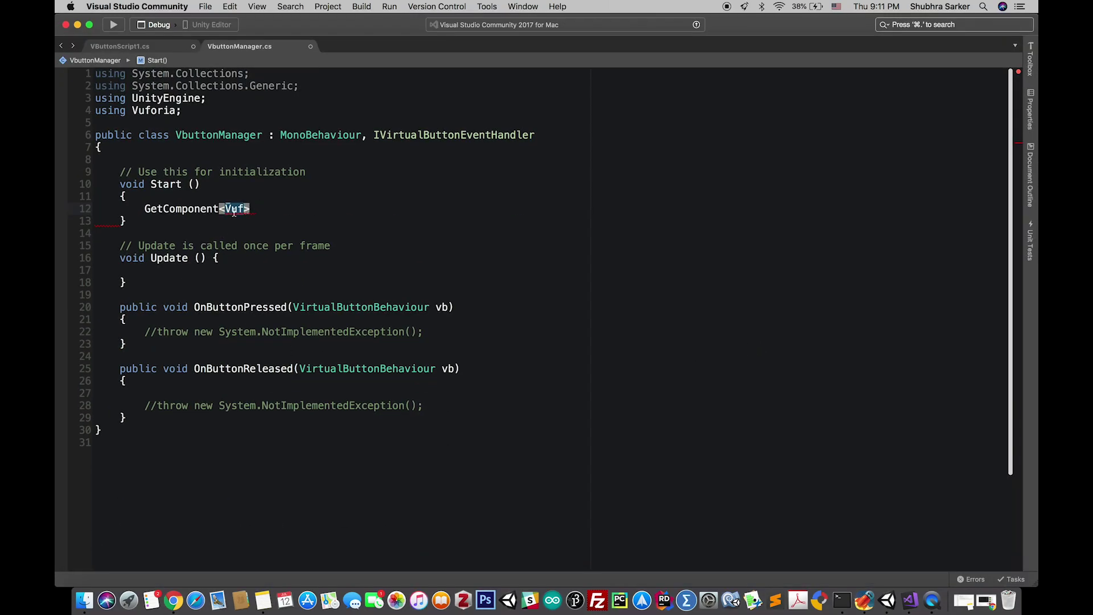
Complete GetComponent<VirtualButtonBehaviour>().RegisterEventHandler(this); in Start and save the script.
{"action": "type", "text": "Vi"}
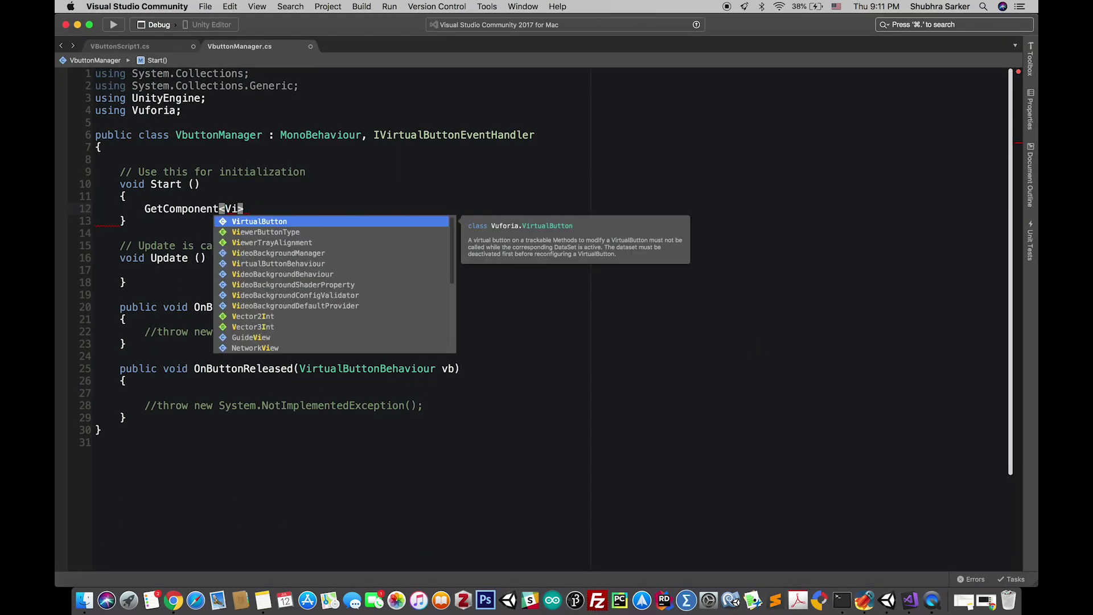
{"action": "type", "text": "rtua"}
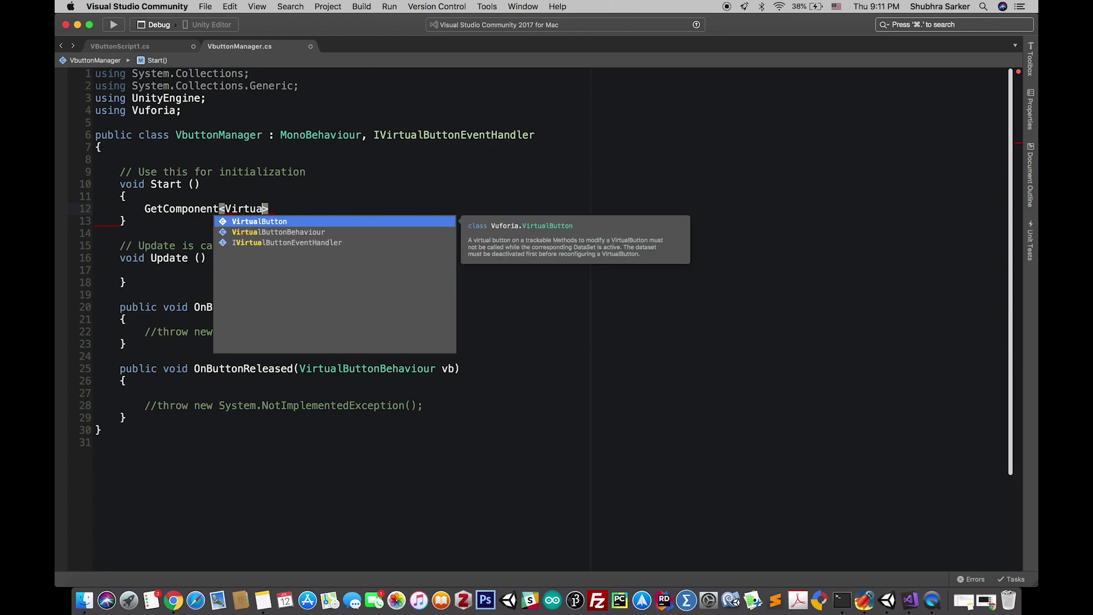
{"action": "key", "text": "Down"}
{"action": "key", "text": "Return"}
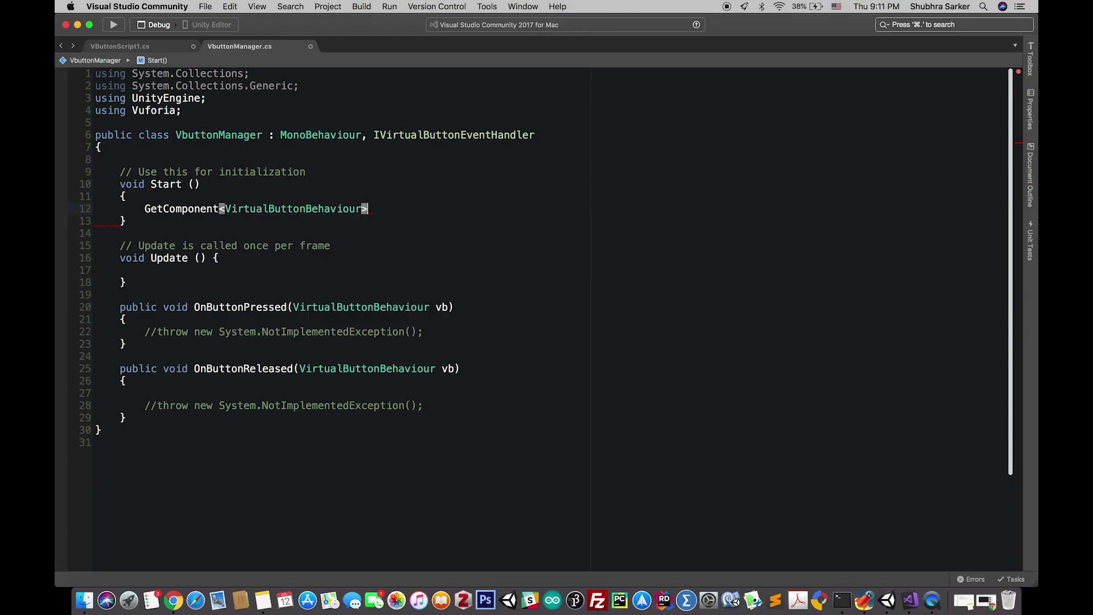
{"action": "type", "text": "()."}
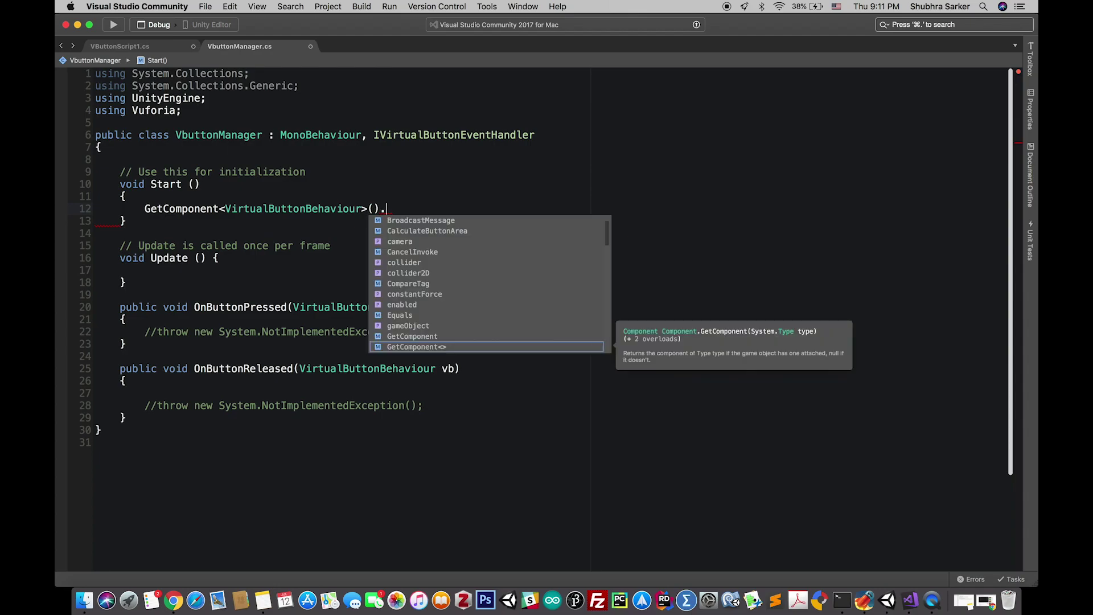
{"action": "type", "text": "re"}
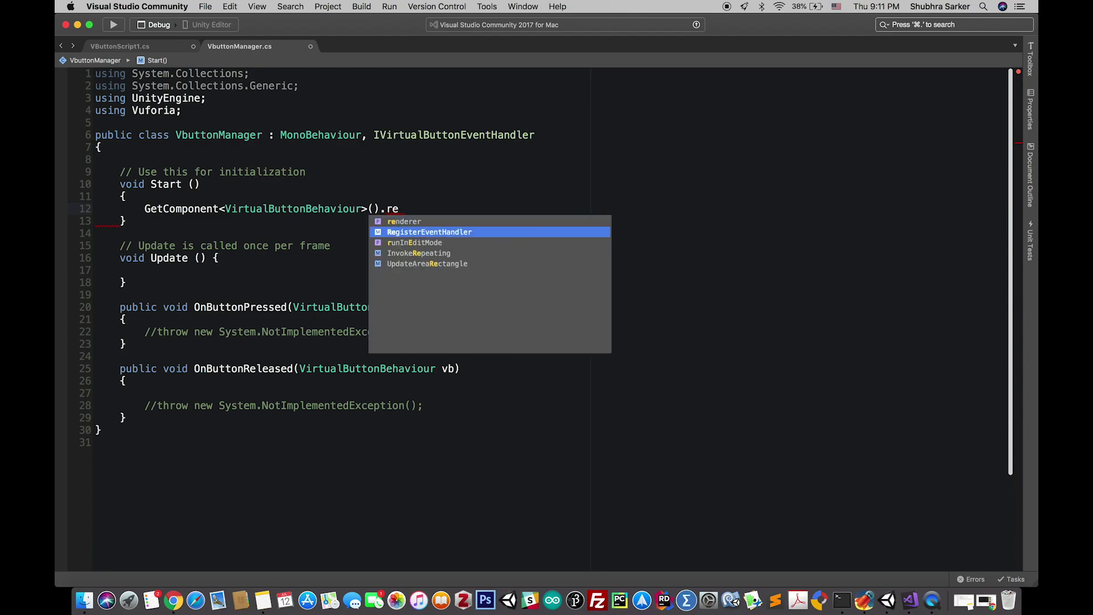
{"action": "key", "text": "Return"}
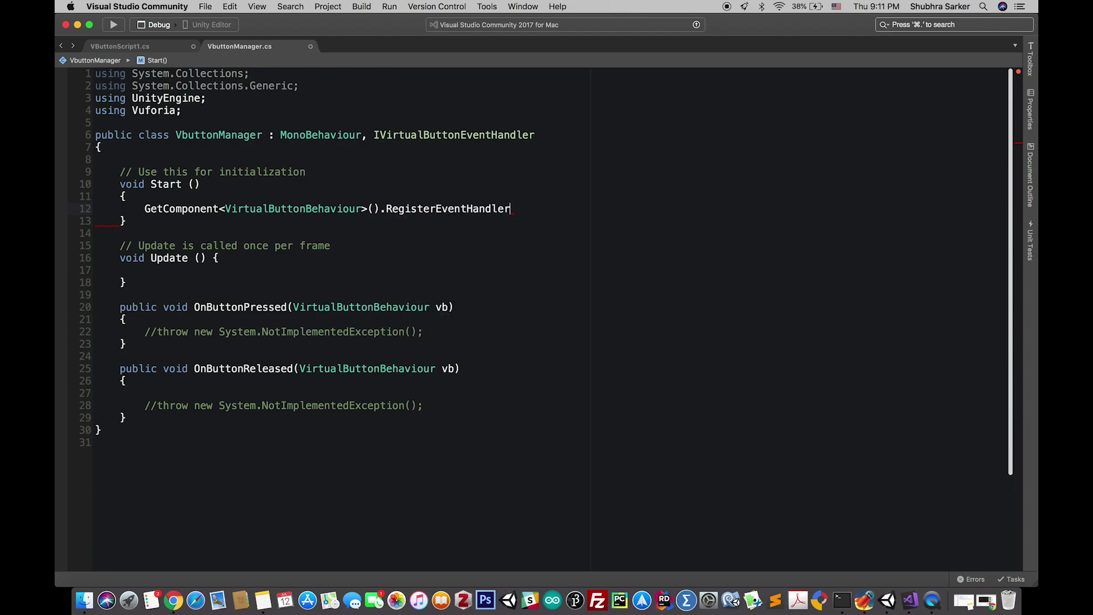
{"action": "type", "text": ")"}
{"action": "key", "text": "BackSpace"}
{"action": "type", "text": "(THI"}
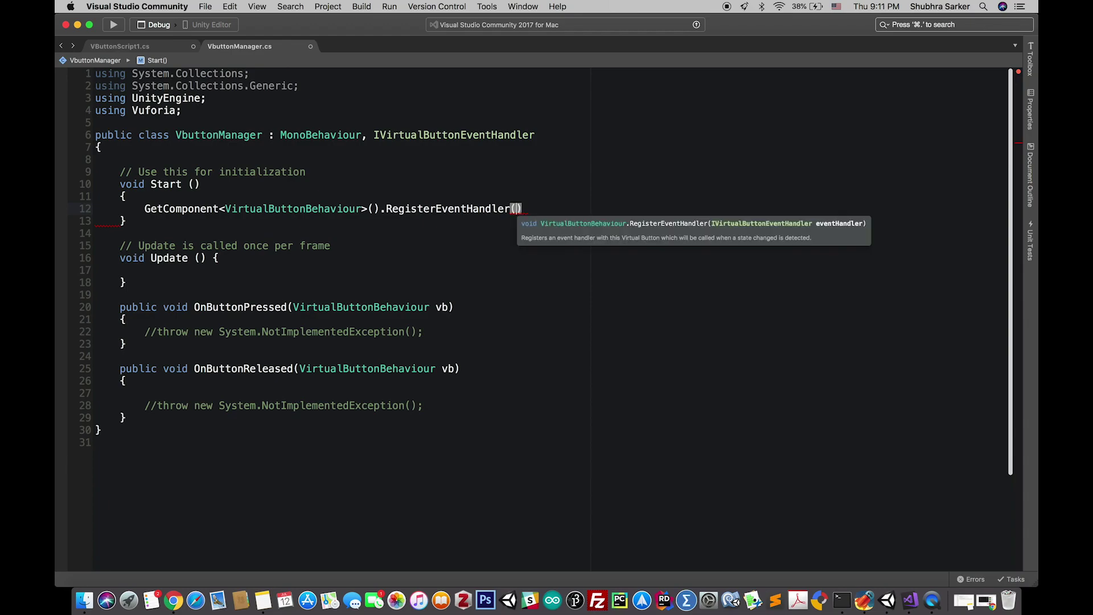
{"action": "key", "text": "Return"}
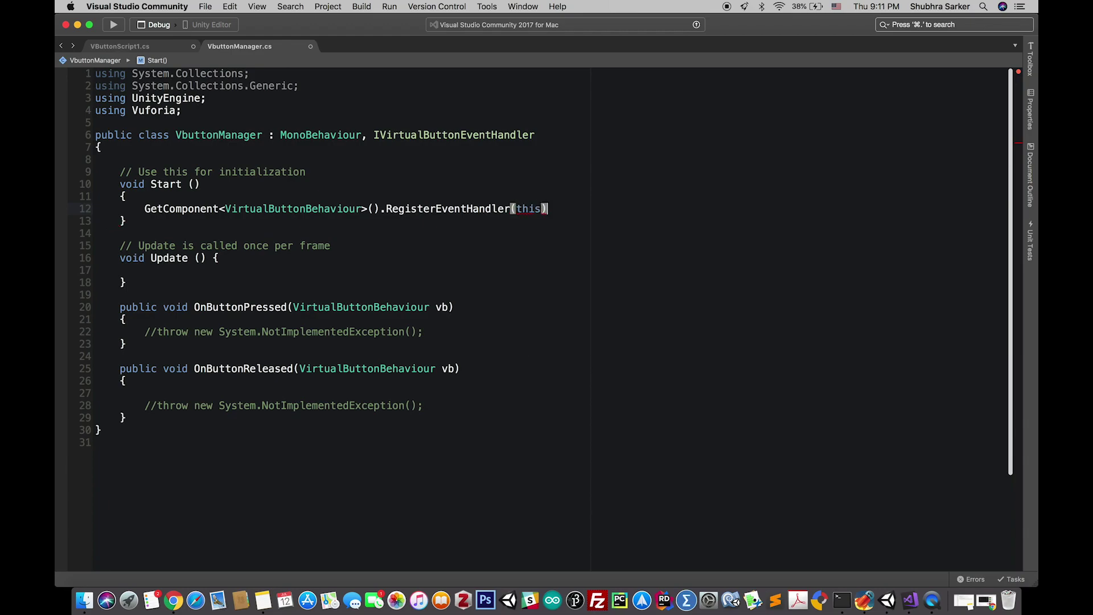
{"action": "type", "text": ";"}
{"action": "key", "text": "super+s"}
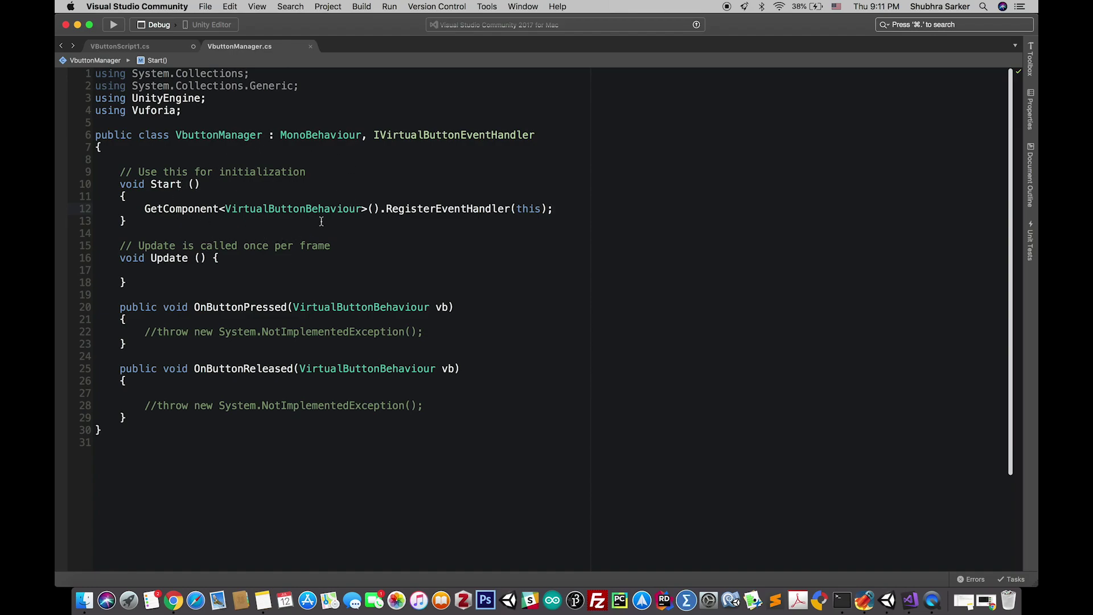
{"action": "left_click_drag", "start_coordinate": [228, 210], "coordinate": [357, 211]}
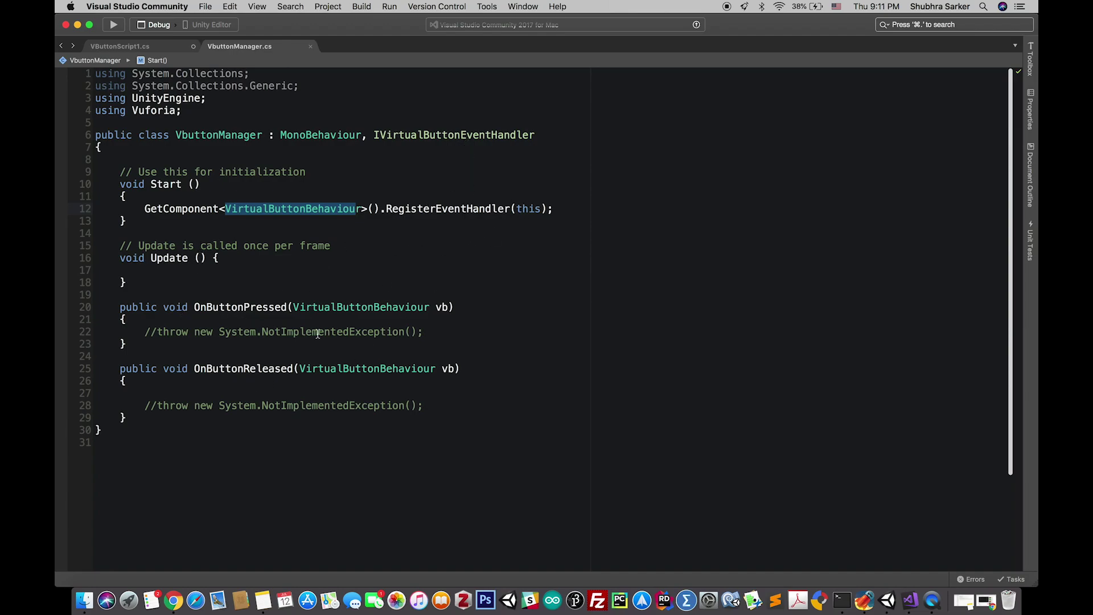
Add 'using UnityEngine.Video;' below the existing using statements.
{"action": "left_click", "coordinate": [163, 121]}
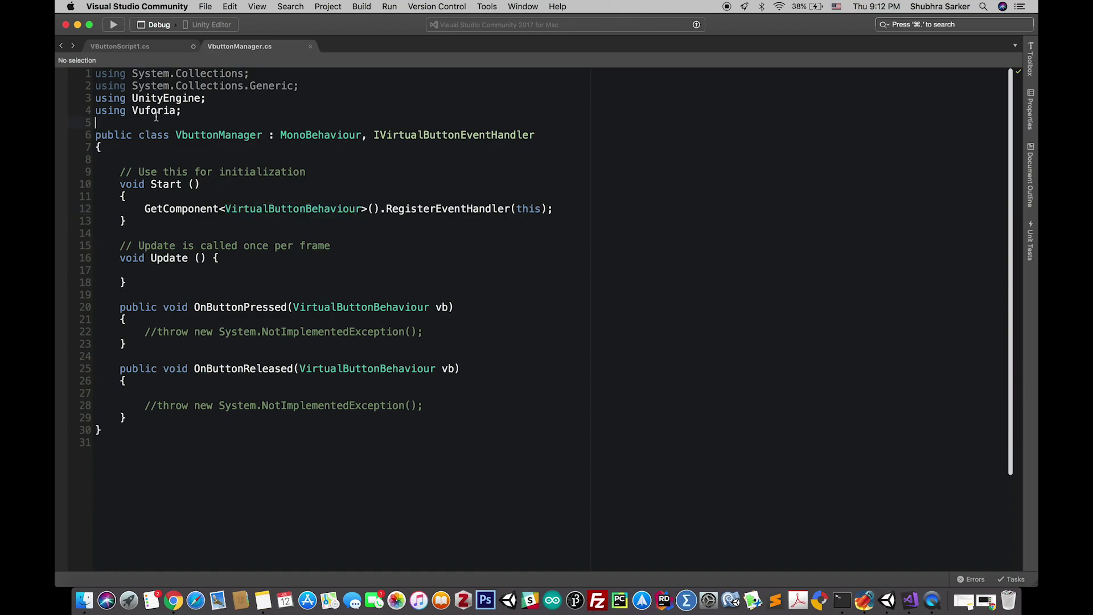
{"action": "type", "text": "using "}
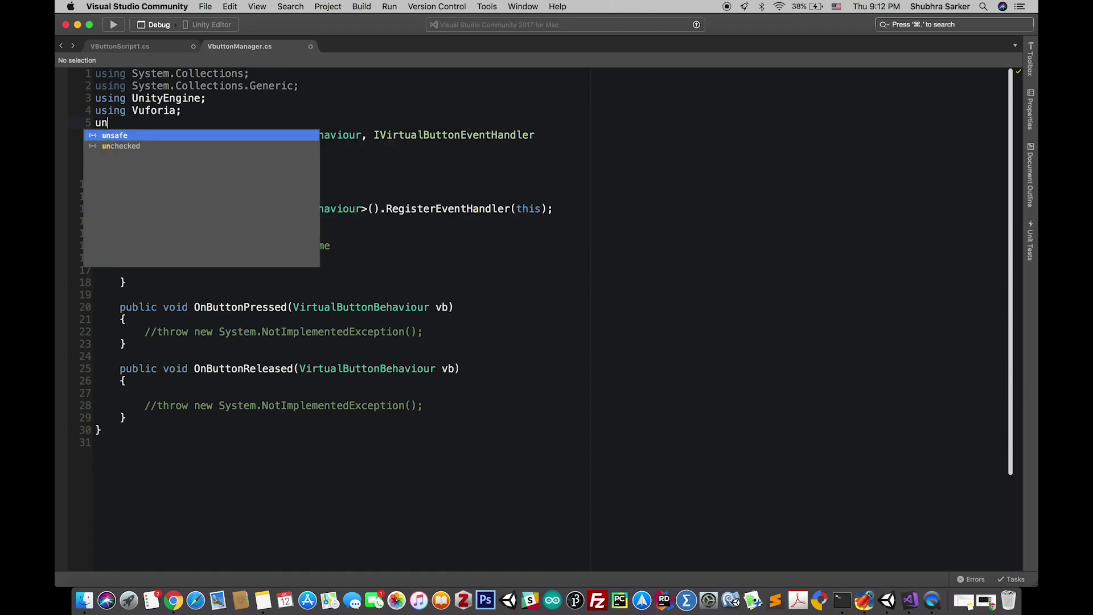
{"action": "type", "text": "Uni"}
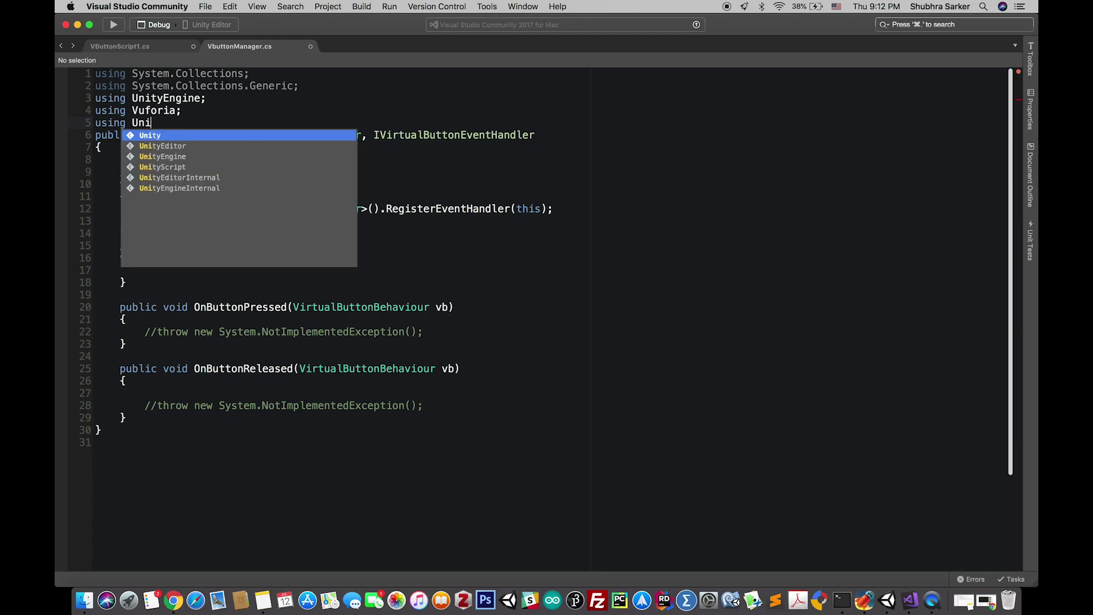
{"action": "key", "text": "Down"}
{"action": "key", "text": "Down"}
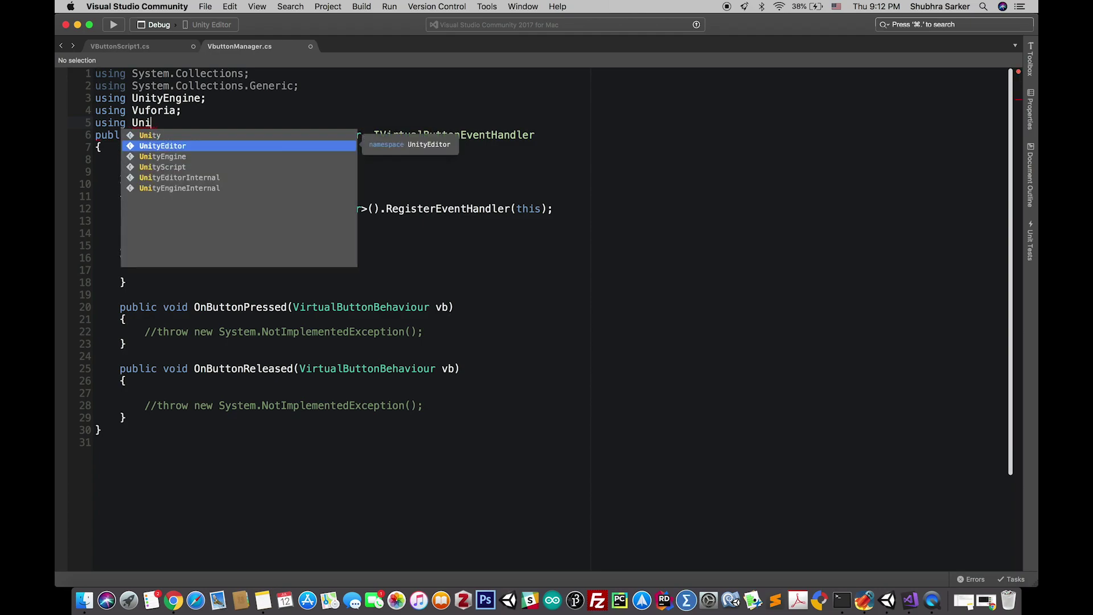
{"action": "key", "text": "Return"}
{"action": "type", "text": ".v"}
{"action": "key", "text": "Down"}
{"action": "key", "text": "Return"}
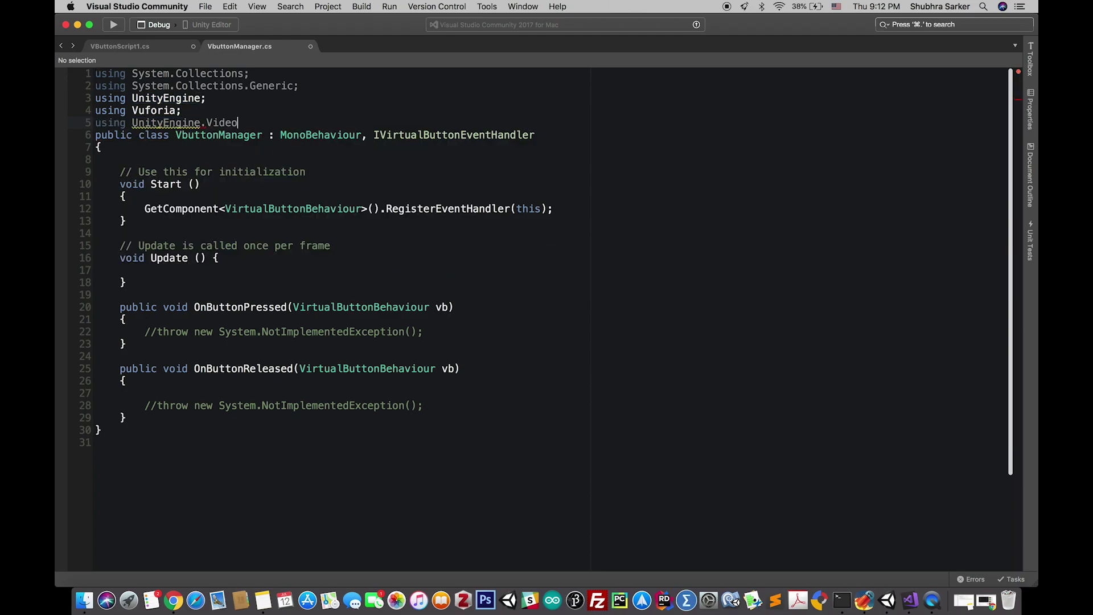
{"action": "type", "text": ";"}
Declare 'public VideoPlayer player;' at the top of the VbuttonManager class.
{"action": "left_click", "coordinate": [181, 159]}
{"action": "key", "text": "Return"}
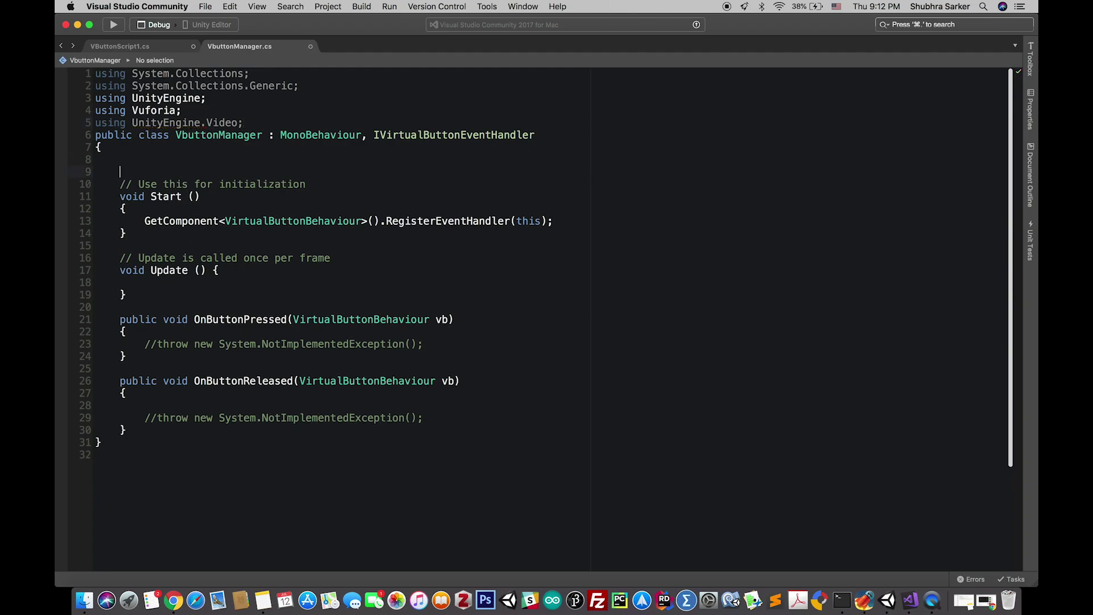
{"action": "type", "text": "public Vide"}
{"action": "key", "text": "Down"}
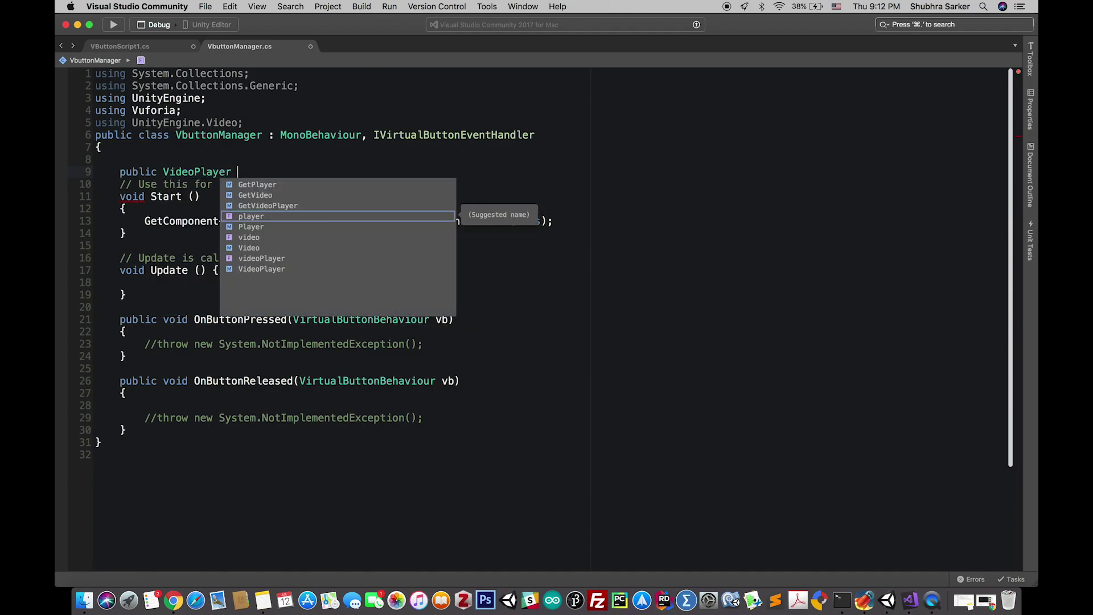
{"action": "key", "text": "Return"}
{"action": "type", "text": ";"}
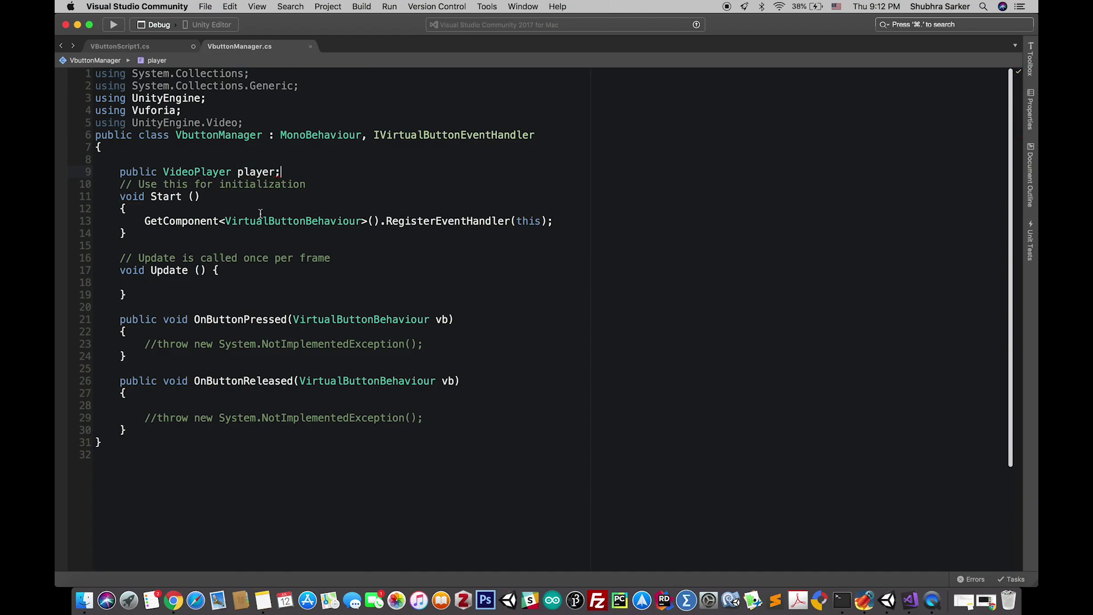
Replace the commented throw line in OnButtonPressed with 'player.Play();'.
{"action": "left_click_drag", "start_coordinate": [144, 344], "coordinate": [458, 340]}
{"action": "key", "text": "BackSpace"}
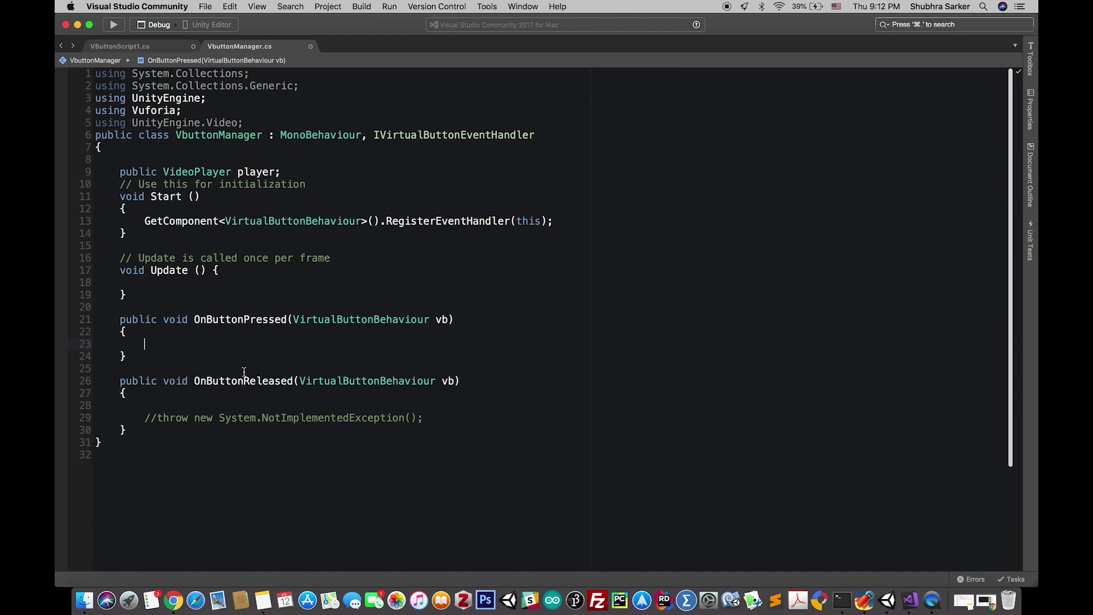
{"action": "type", "text": "p"}
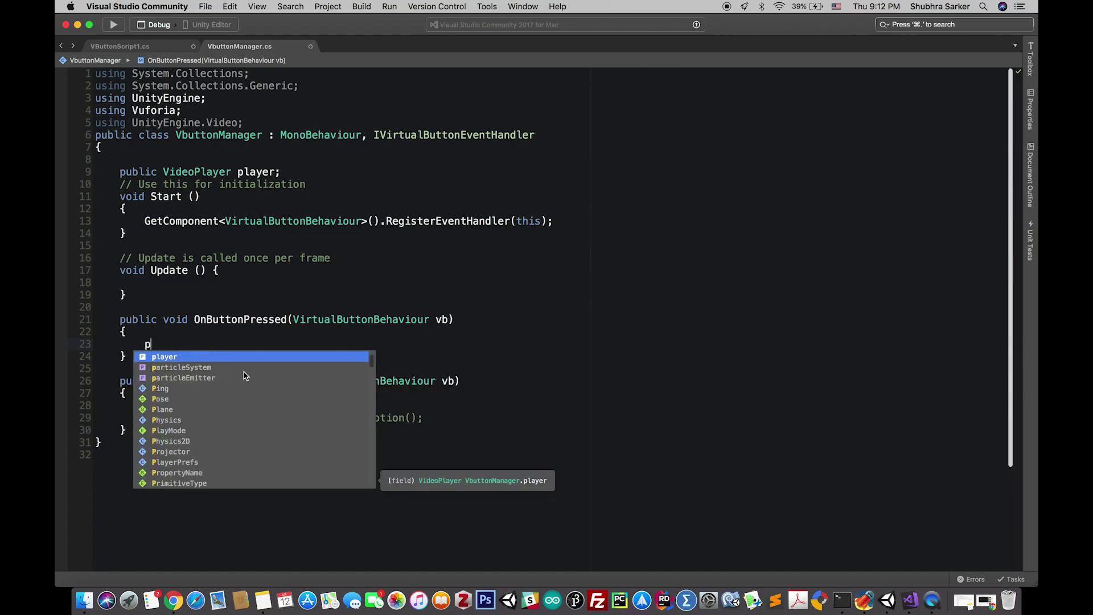
{"action": "type", "text": "layer.sta"}
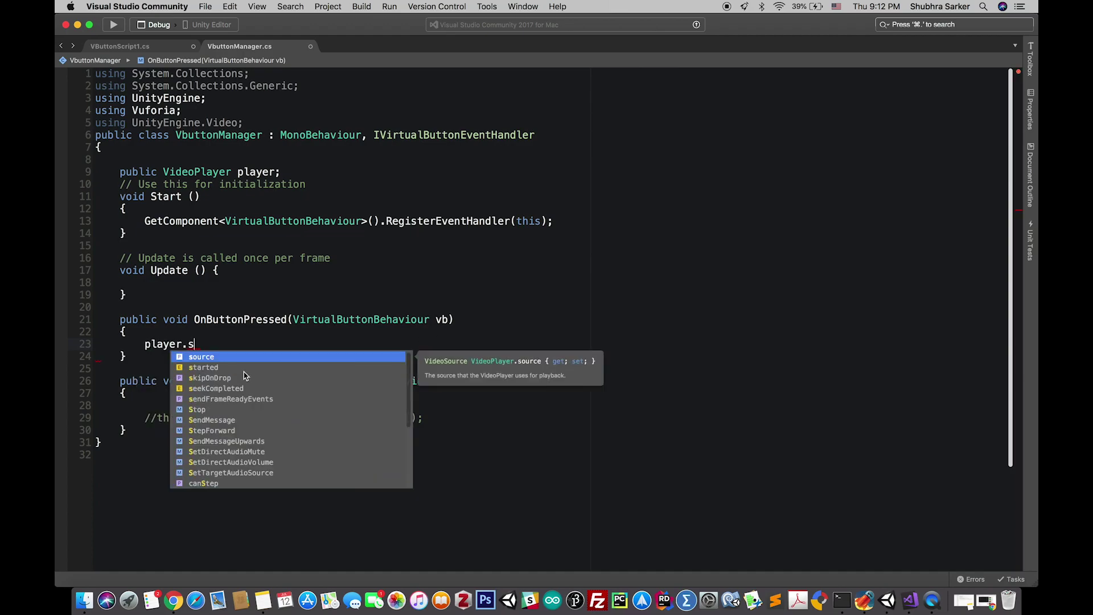
{"action": "key", "text": "Return"}
{"action": "key", "text": "BackSpace"}
{"action": "key", "text": "BackSpace"}
{"action": "key", "text": "BackSpace"}
{"action": "key", "text": "BackSpace"}
{"action": "key", "text": "BackSpace"}
{"action": "key", "text": "BackSpace"}
{"action": "key", "text": "BackSpace"}
{"action": "key", "text": "BackSpace"}
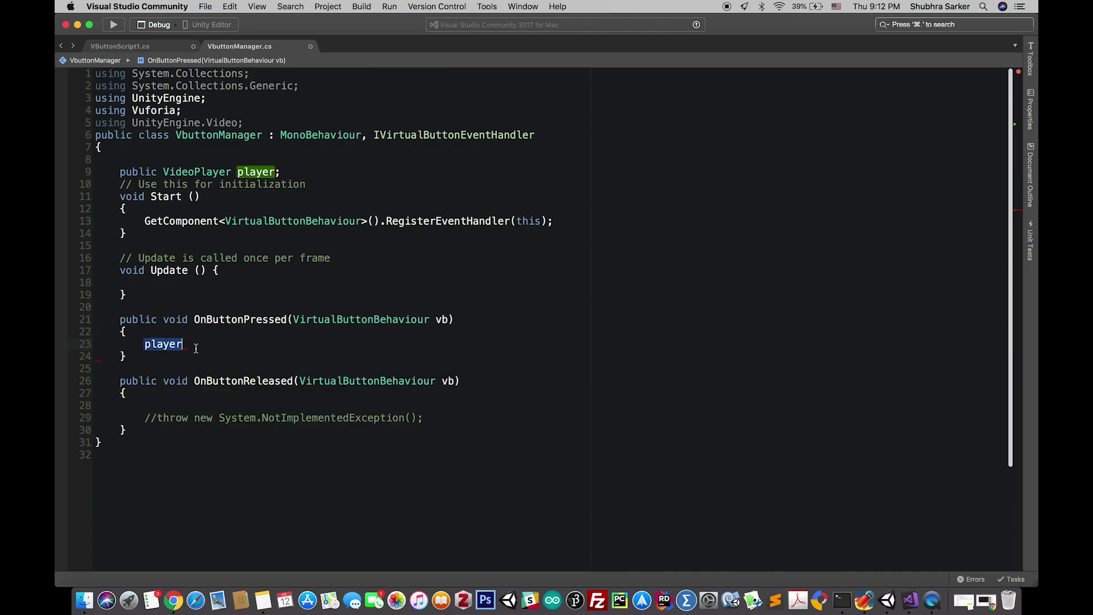
{"action": "type", "text": ".st"}
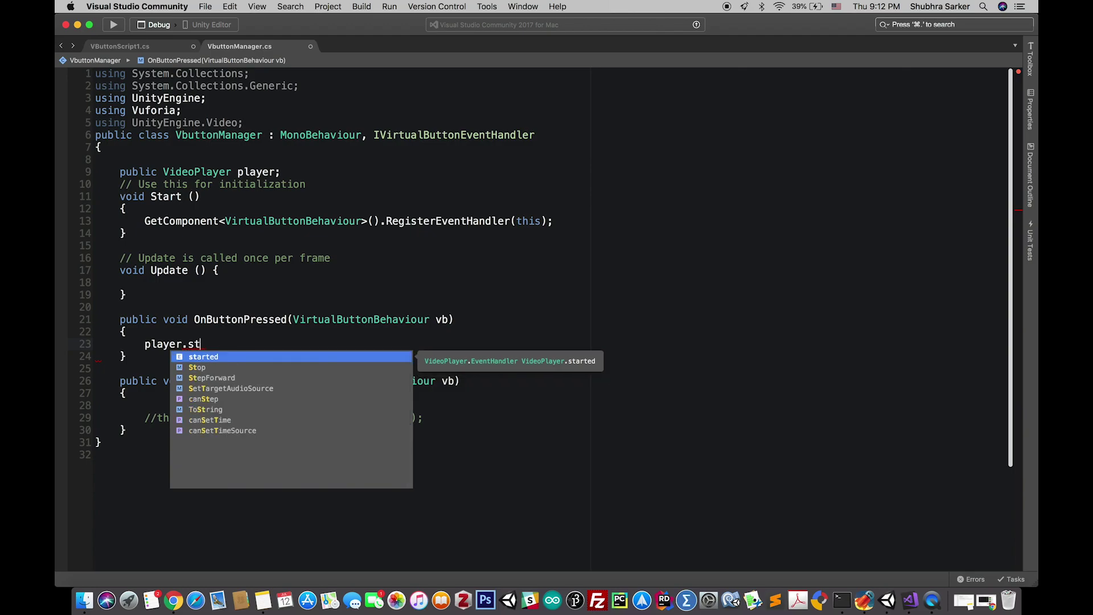
{"action": "key", "text": "BackSpace"}
{"action": "key", "text": "BackSpace"}
{"action": "key", "text": "BackSpace"}
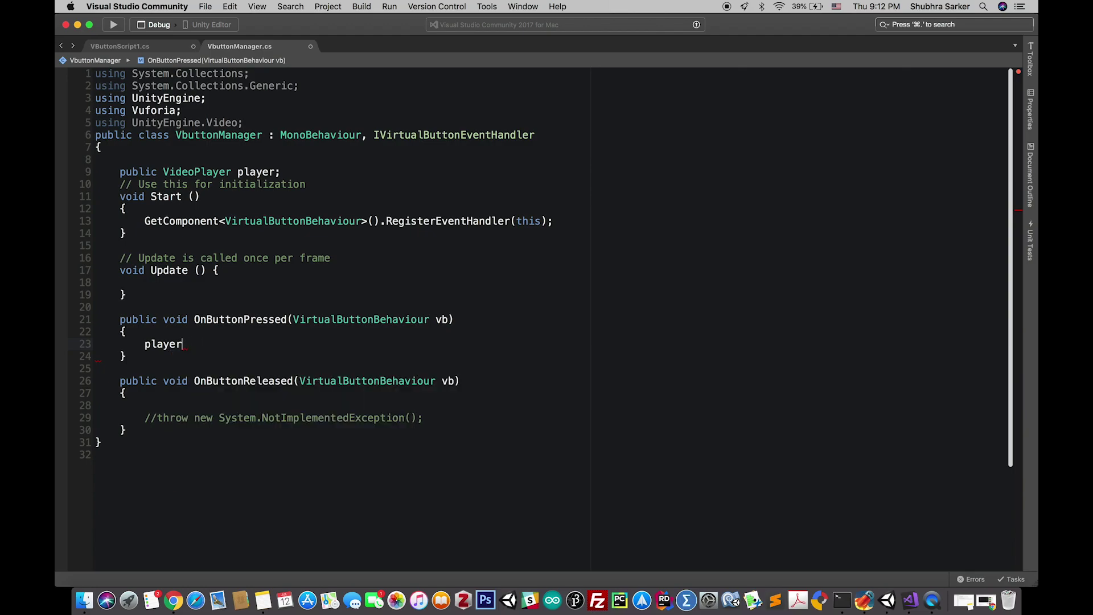
{"action": "type", "text": ".pl"}
{"action": "key", "text": "Down"}
{"action": "key", "text": "Down"}
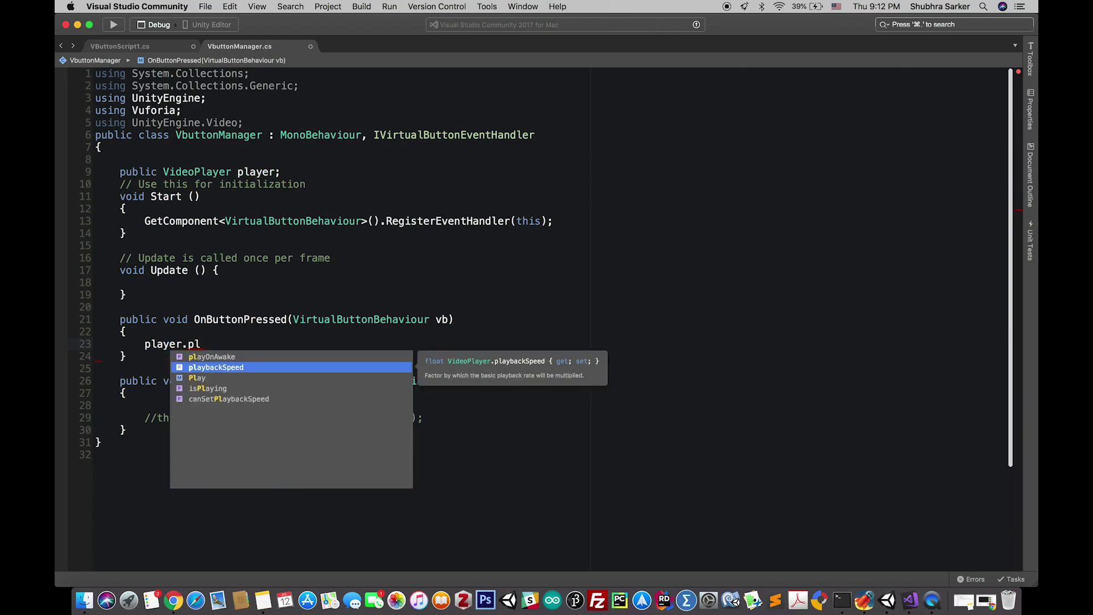
{"action": "key", "text": "Return"}
{"action": "type", "text": "();"}
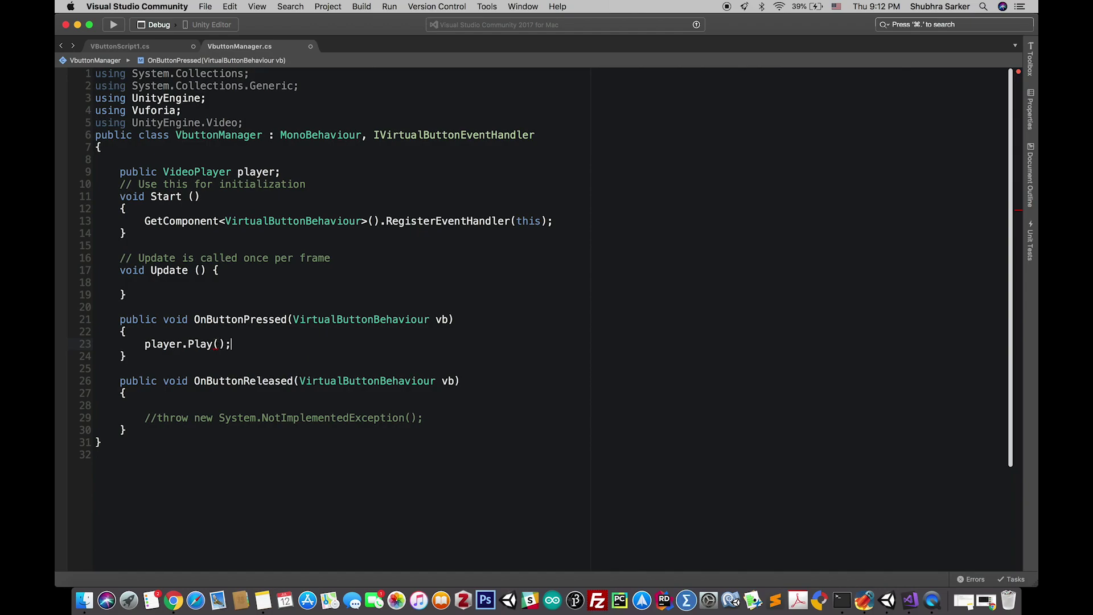
Replace the commented throw line in OnButtonReleased with 'player.Pause();'.
{"action": "left_click_drag", "start_coordinate": [145, 418], "coordinate": [447, 415]}
{"action": "key", "text": "BackSpace"}
{"action": "key", "text": "BackSpace"}
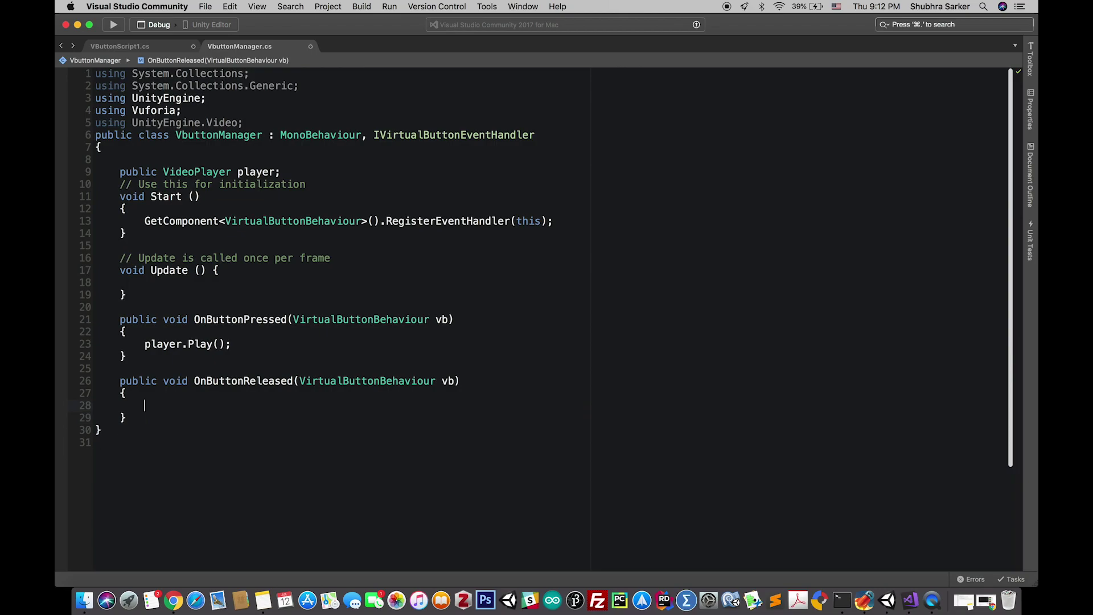
{"action": "type", "text": "player.pa"}
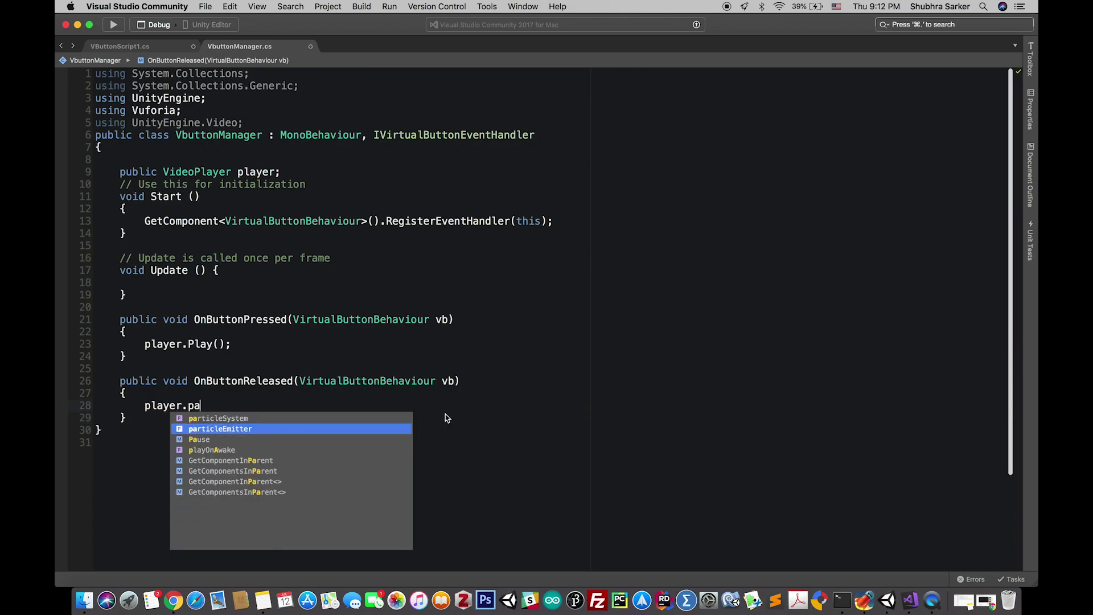
{"action": "key", "text": "Return"}
{"action": "type", "text": "();"}
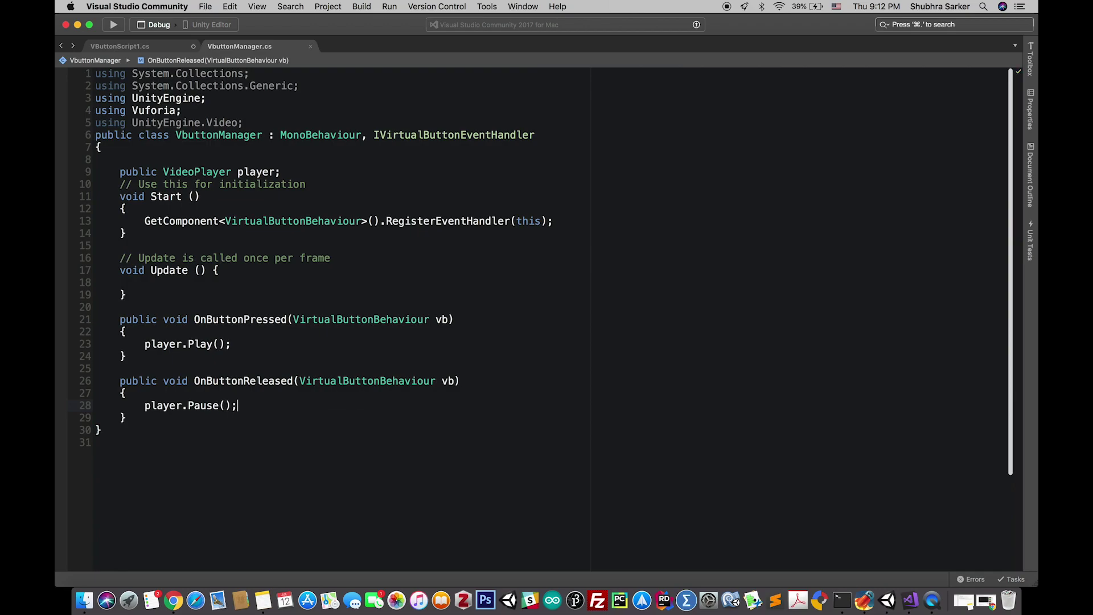
Declare 'public GameObject playButton;' below the player field.
{"action": "left_click", "coordinate": [327, 171]}
{"action": "key", "text": "Return"}
{"action": "type", "text": "public "}
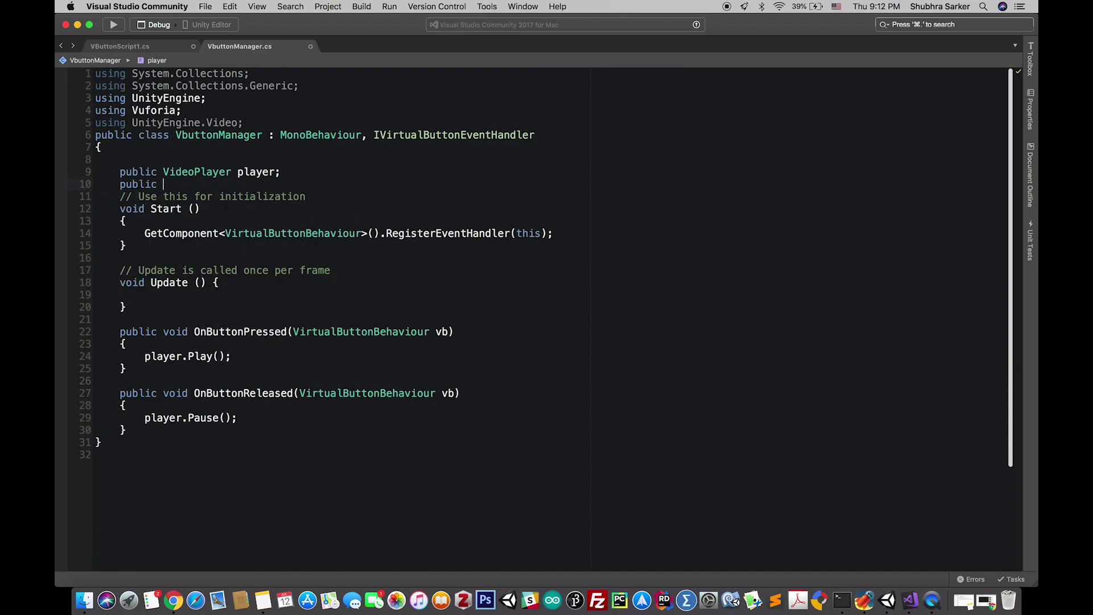
{"action": "type", "text": "gam"}
{"action": "key", "text": "Return"}
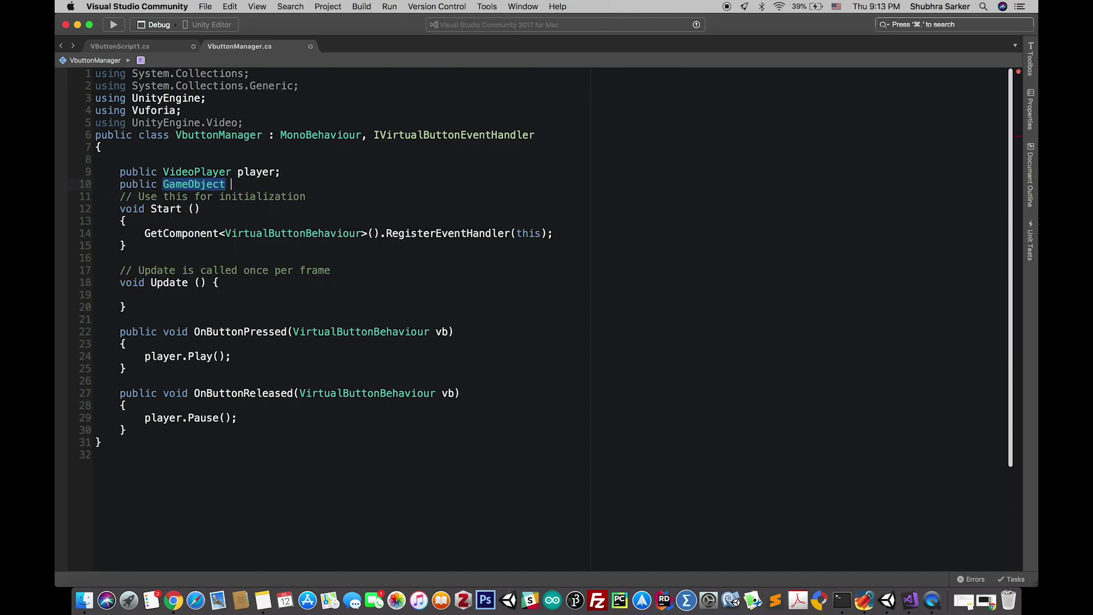
{"action": "type", "text": "plat"}
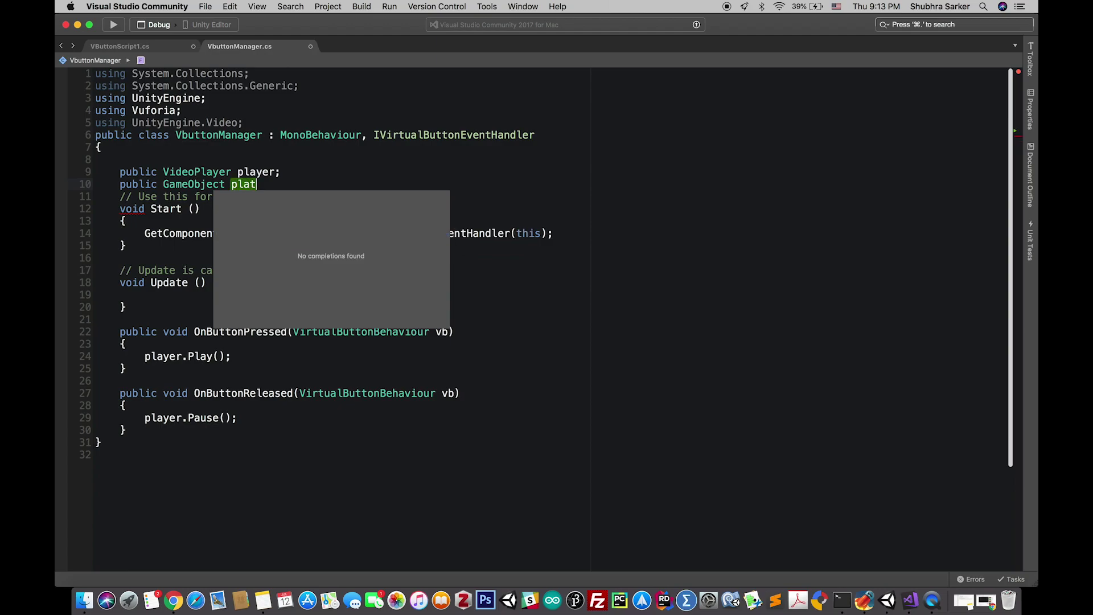
{"action": "key", "text": "BackSpace"}
{"action": "type", "text": "yButton;"}
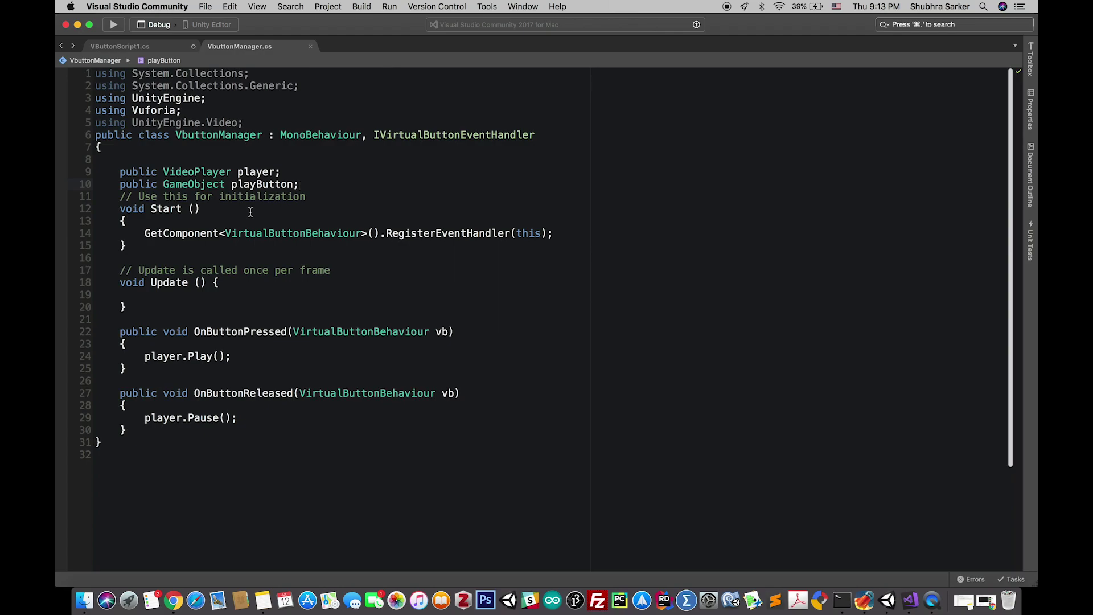
In OnButtonPressed, add 'playButton.GetComponent<Renderer>().enabled = false;' after the Play call.
{"action": "left_click", "coordinate": [255, 356]}
{"action": "key", "text": "Return"}
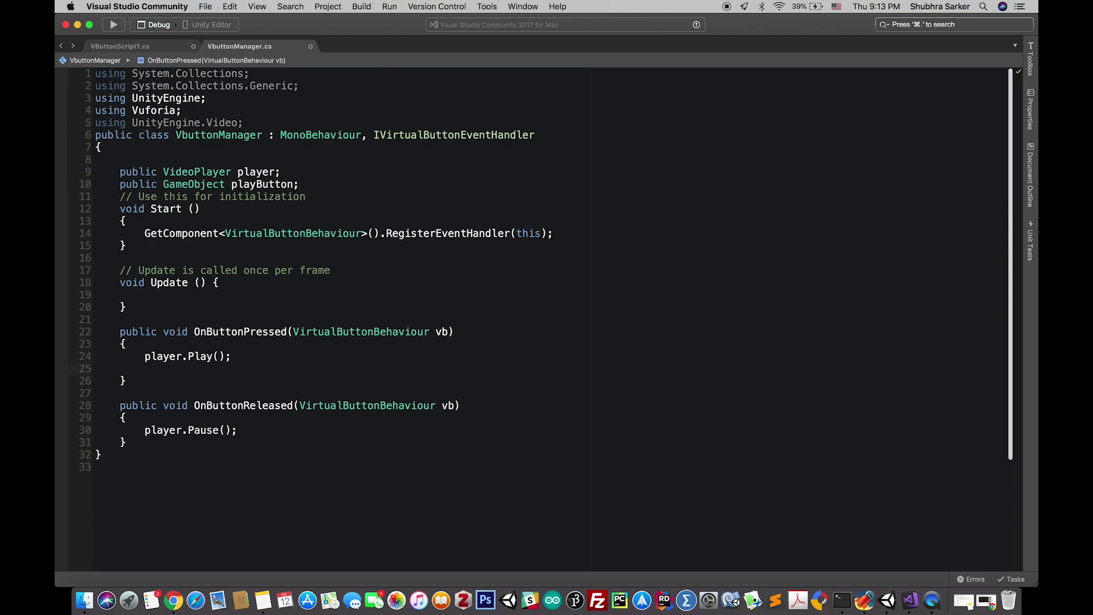
{"action": "type", "text": "pla"}
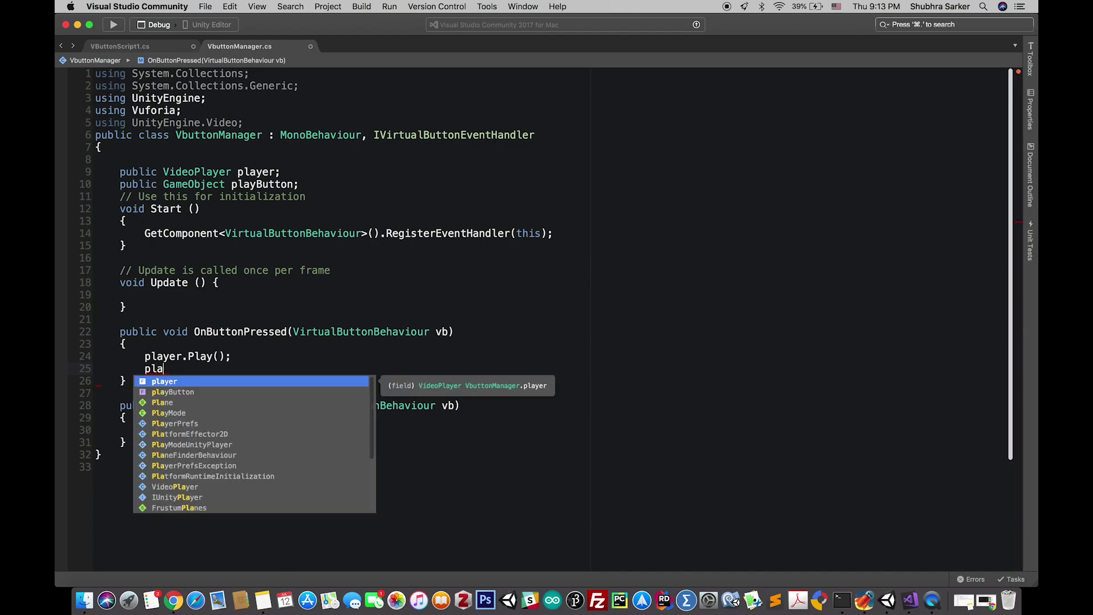
{"action": "key", "text": "Down"}
{"action": "key", "text": "Return"}
{"action": "type", "text": "."}
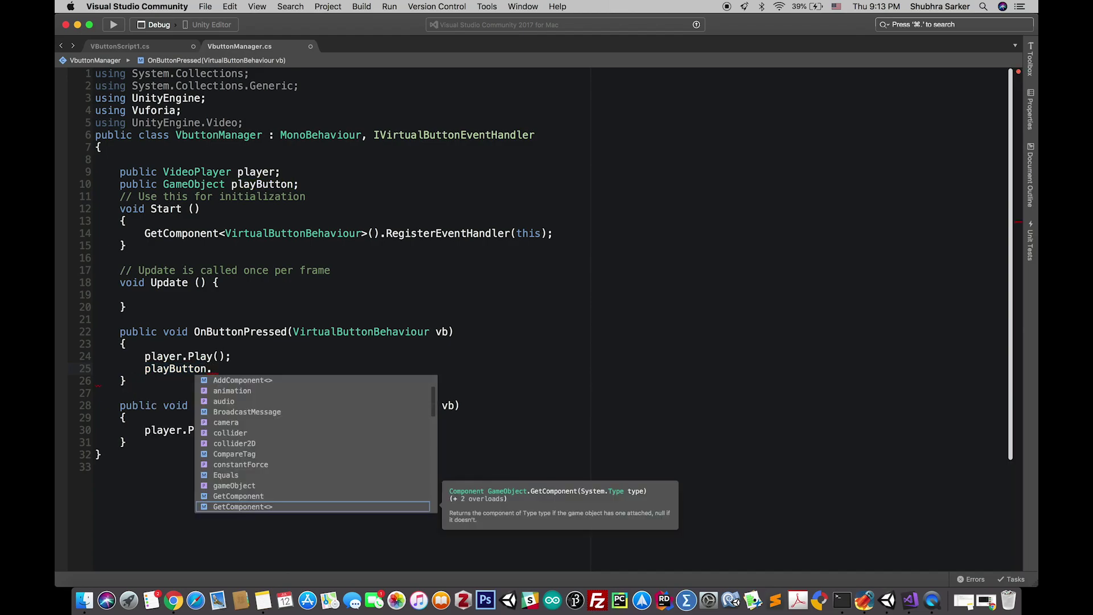
{"action": "type", "text": "getc"}
{"action": "key", "text": "Down"}
{"action": "key", "text": "Return"}
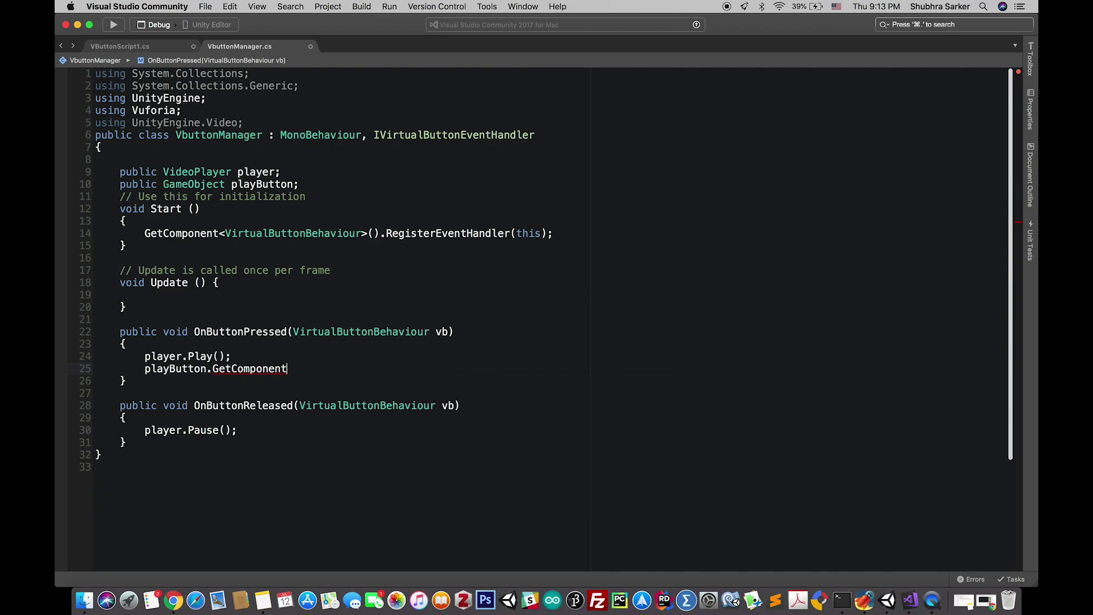
{"action": "type", "text": "<ren>"}
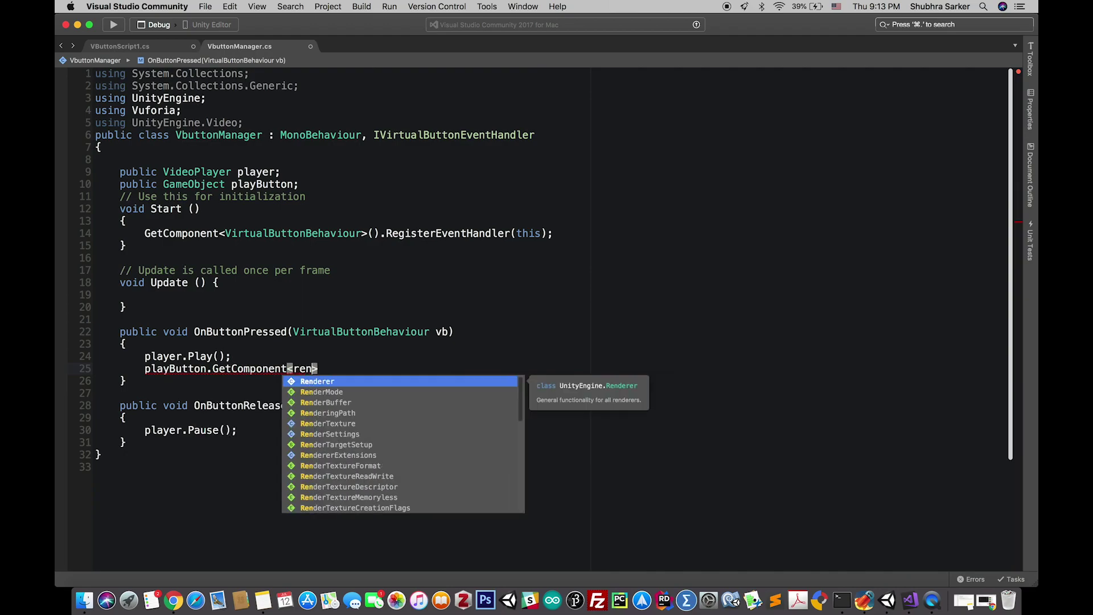
{"action": "key", "text": "Return"}
{"action": "type", "text": "(),eb"}
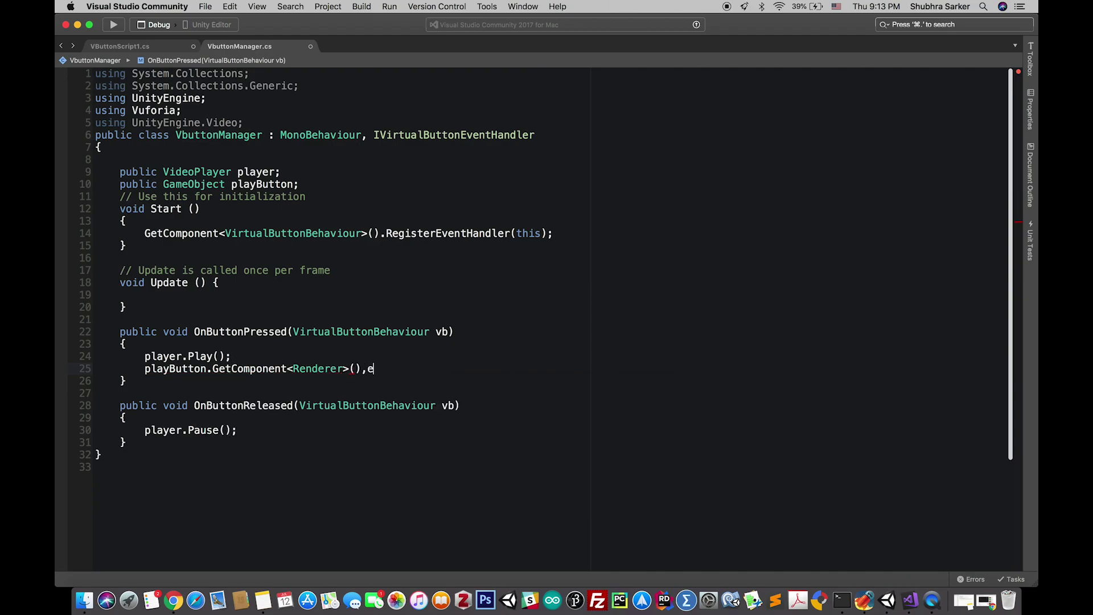
{"action": "key", "text": "BackSpace"}
{"action": "key", "text": "BackSpace"}
{"action": "key", "text": "BackSpace"}
{"action": "type", "text": ".eb"}
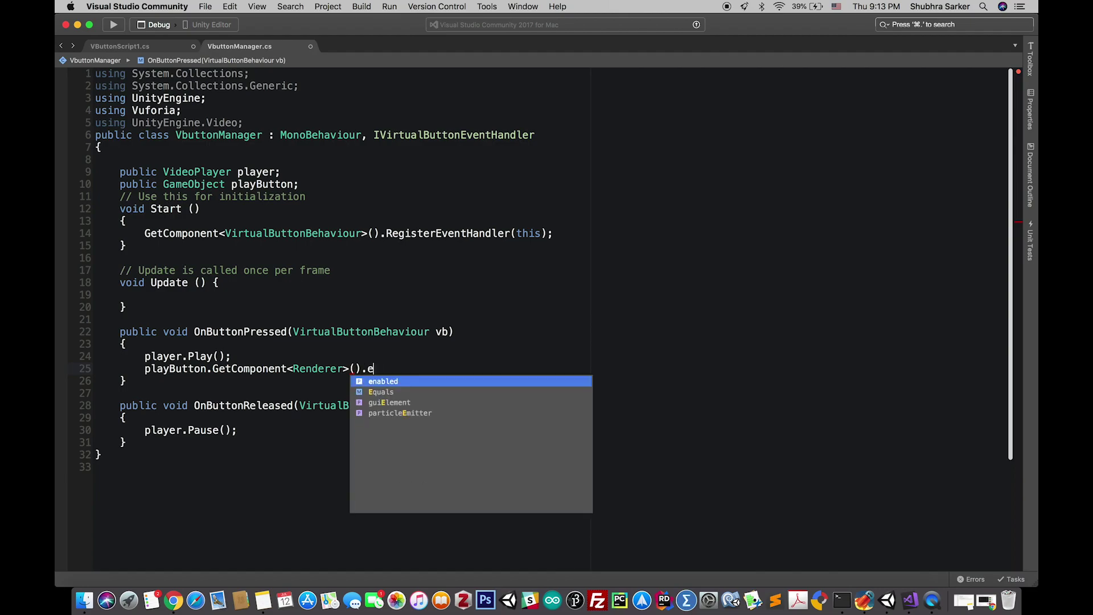
{"action": "key", "text": "BackSpace"}
{"action": "key", "text": "BackSpace"}
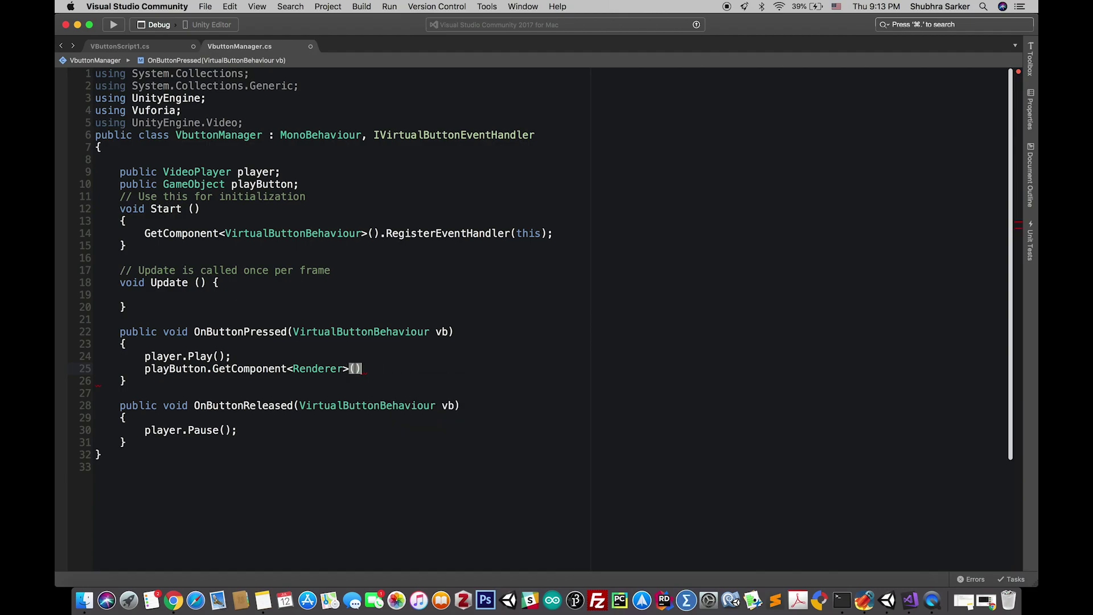
{"action": "type", "text": "ena"}
{"action": "key", "text": "Return"}
{"action": "type", "text": "= false;"}
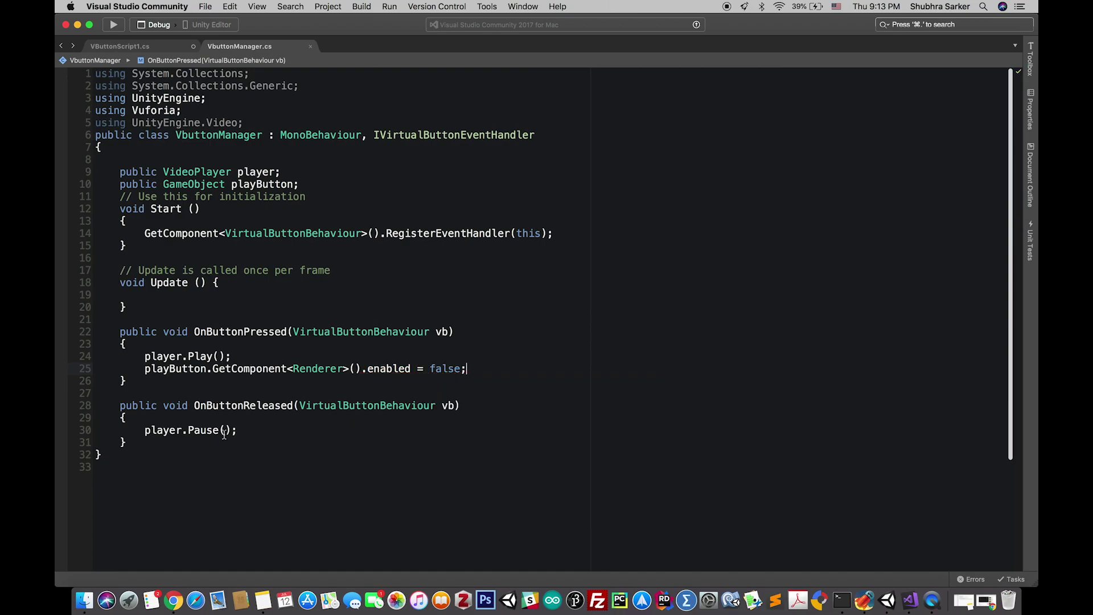
In OnButtonReleased, add 'playButton.GetComponent<Renderer>().enabled = true;' after the Pause call.
{"action": "left_click", "coordinate": [254, 430]}
{"action": "key", "text": "Return"}
{"action": "type", "text": "pla"}
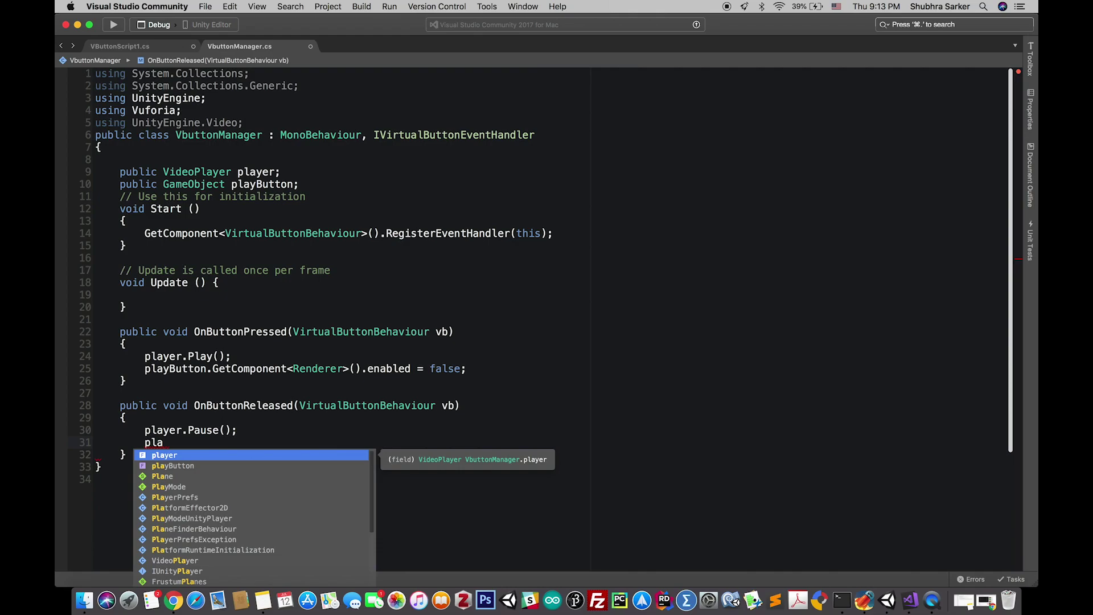
{"action": "key", "text": "Down"}
{"action": "key", "text": "Return"}
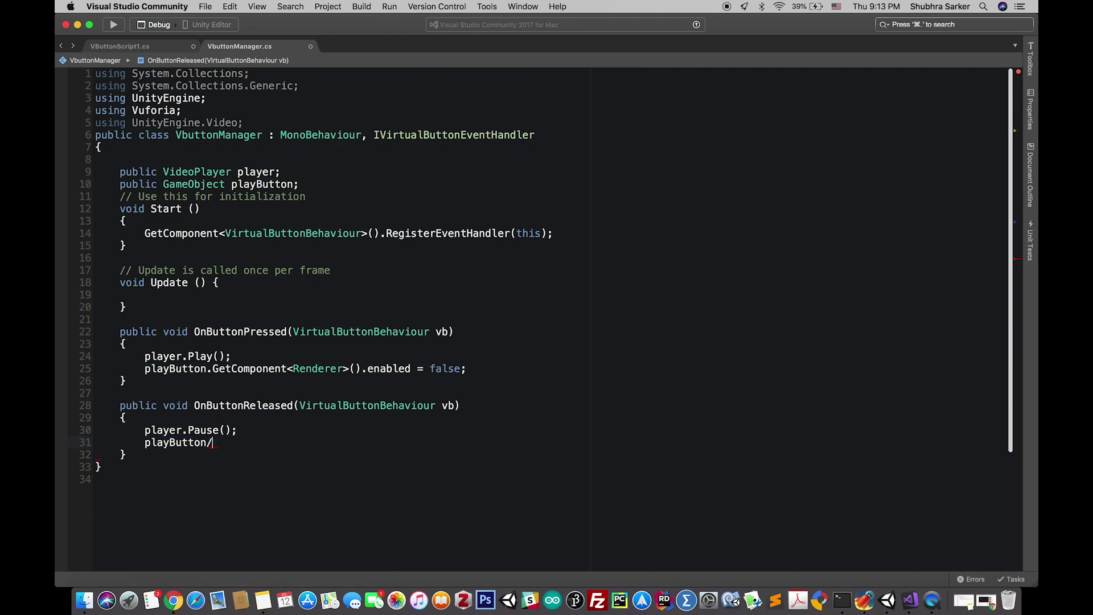
{"action": "type", "text": ".get"}
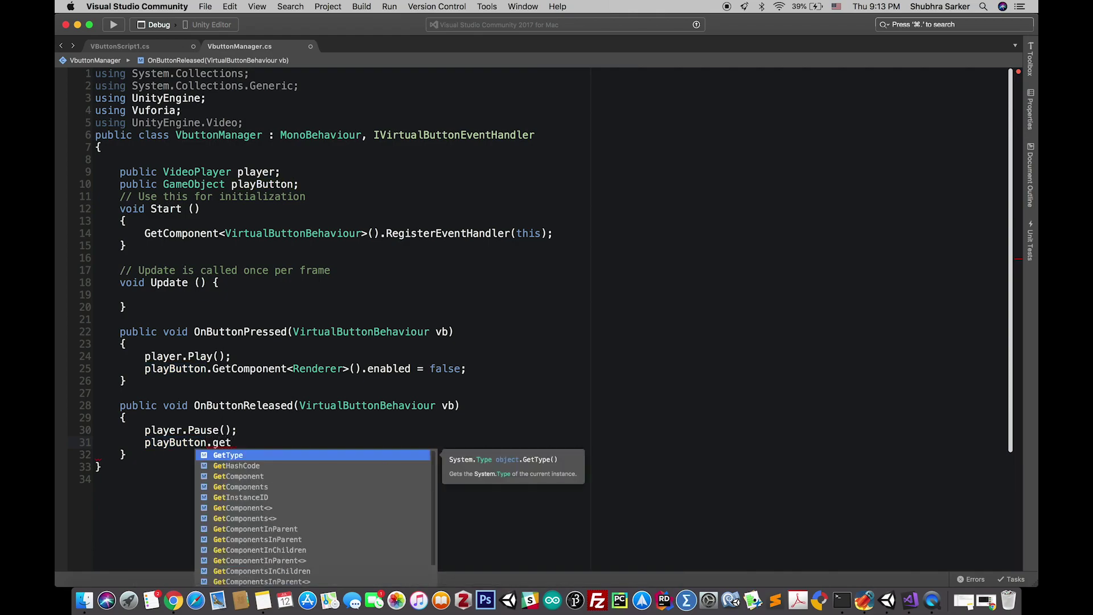
{"action": "key", "text": "ctrl+Up"}
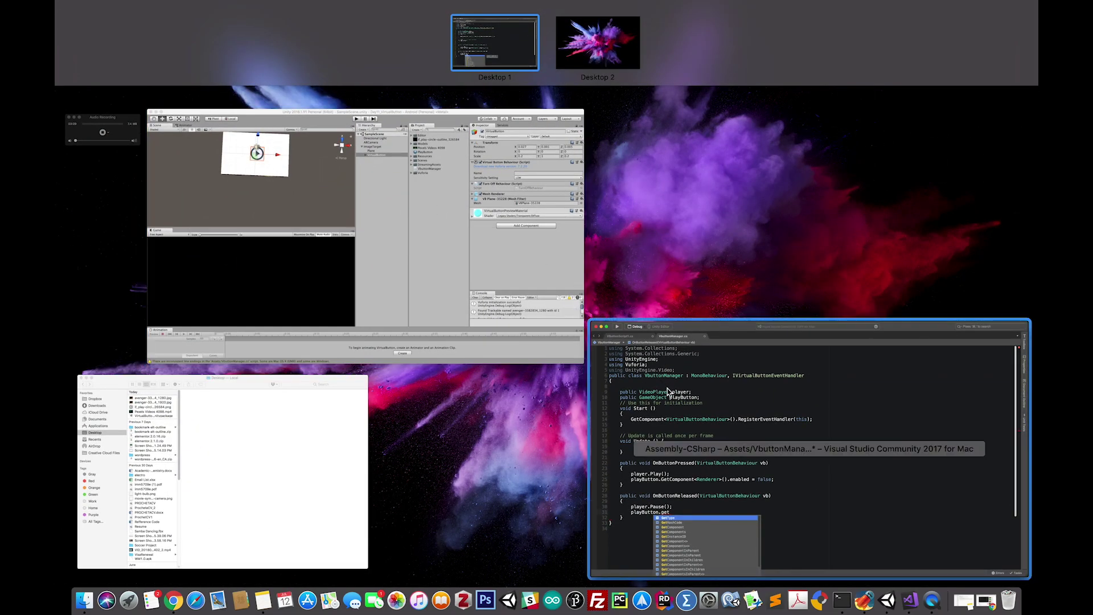
{"action": "left_click", "coordinate": [741, 444]}
{"action": "left_click_drag", "start_coordinate": [144, 369], "coordinate": [486, 368]}
{"action": "key", "text": "super+c"}
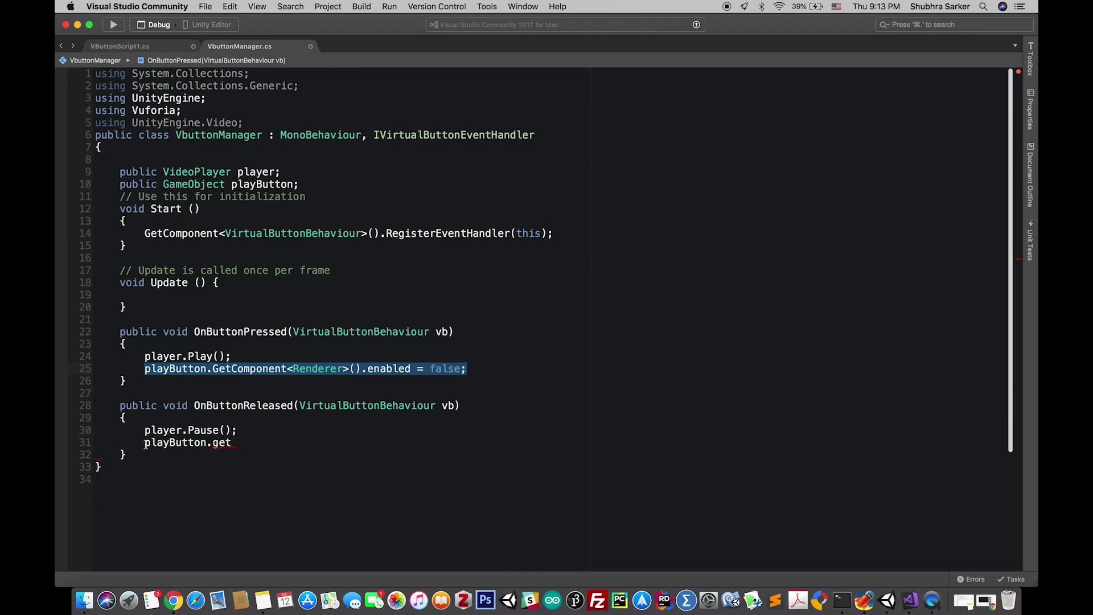
{"action": "left_click_drag", "start_coordinate": [145, 443], "coordinate": [245, 445]}
{"action": "key", "text": "super+v"}
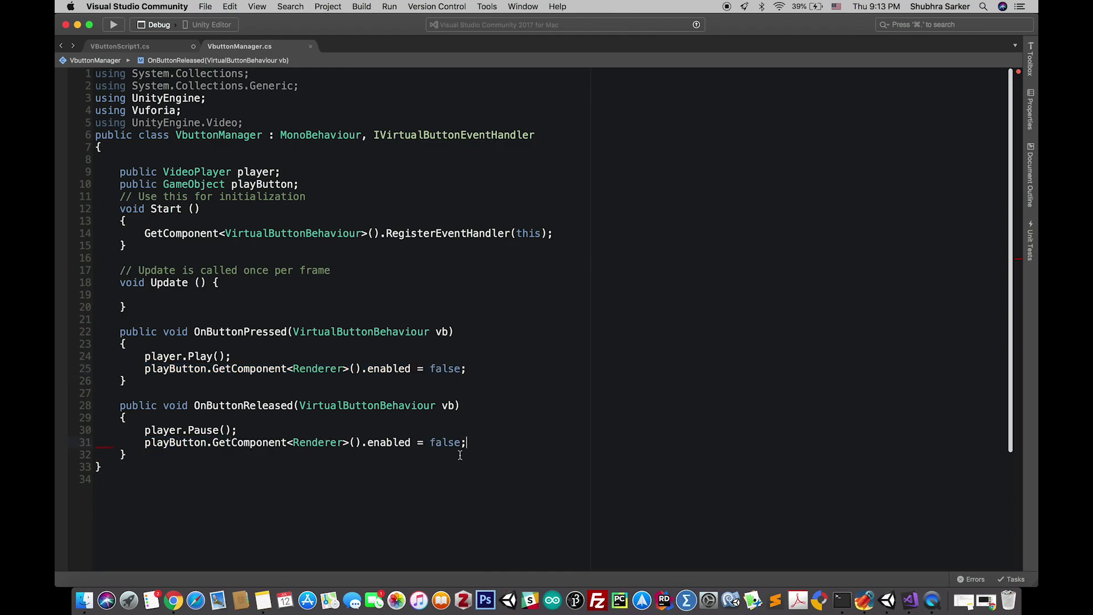
{"action": "double_click", "coordinate": [455, 444]}
{"action": "type", "text": "true"}
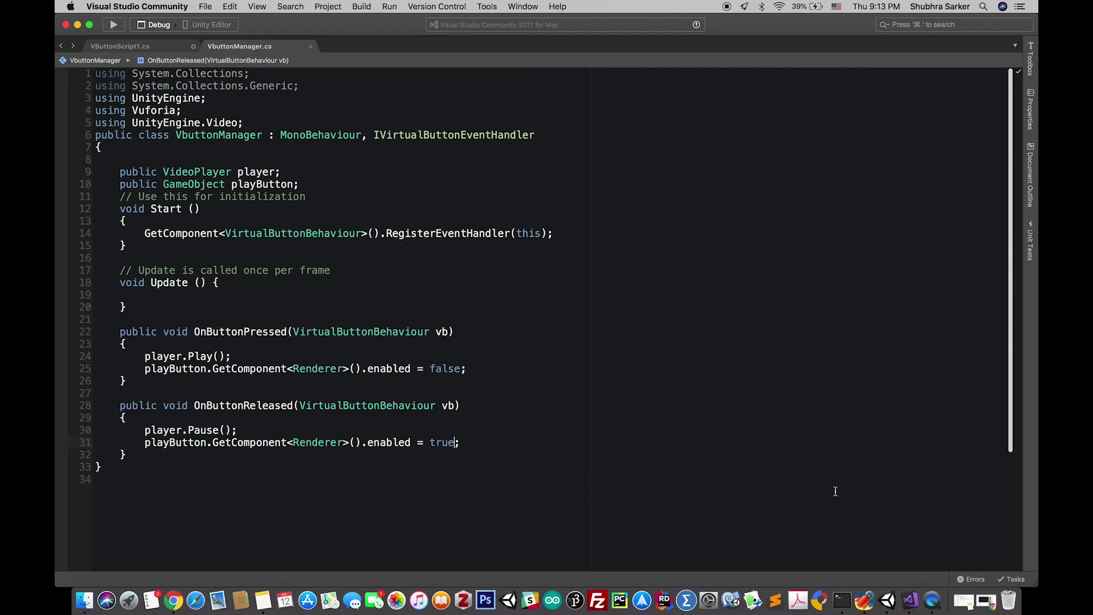
Attach VbuttonManager to VirtualButton and assign Plane as Player and Quad as Play Button.
{"action": "left_click", "coordinate": [887, 600]}
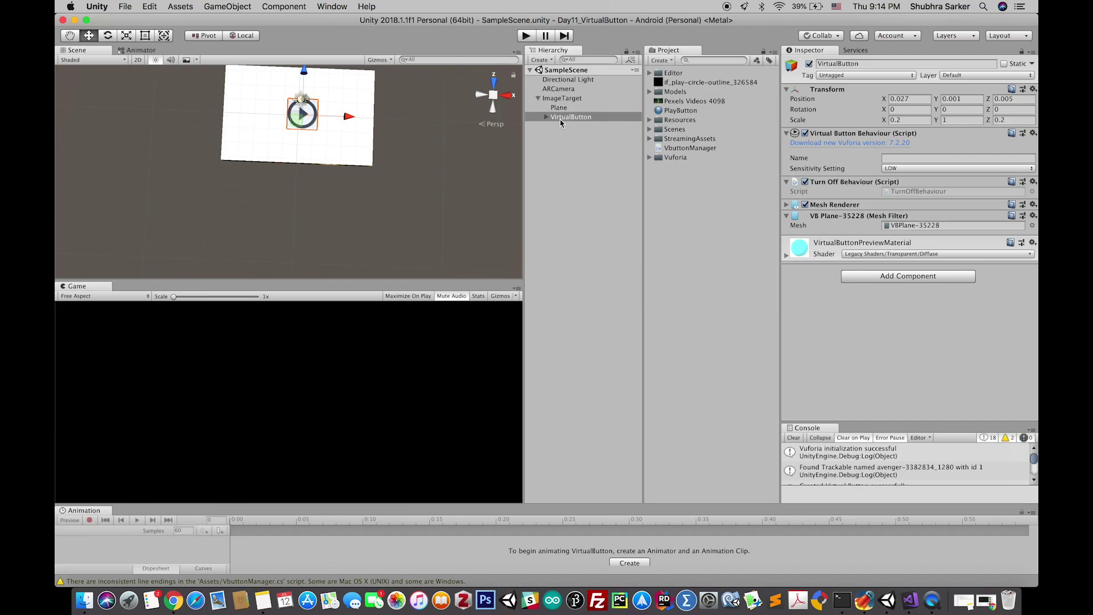
{"action": "left_click_drag", "start_coordinate": [689, 149], "coordinate": [839, 342]}
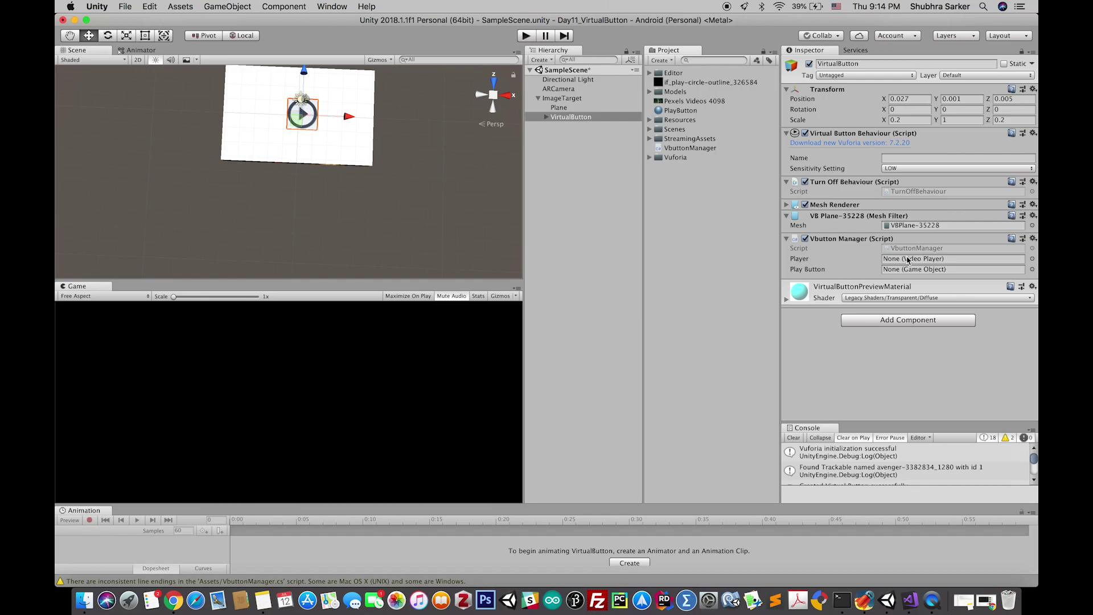
{"action": "left_click_drag", "start_coordinate": [559, 108], "coordinate": [930, 263]}
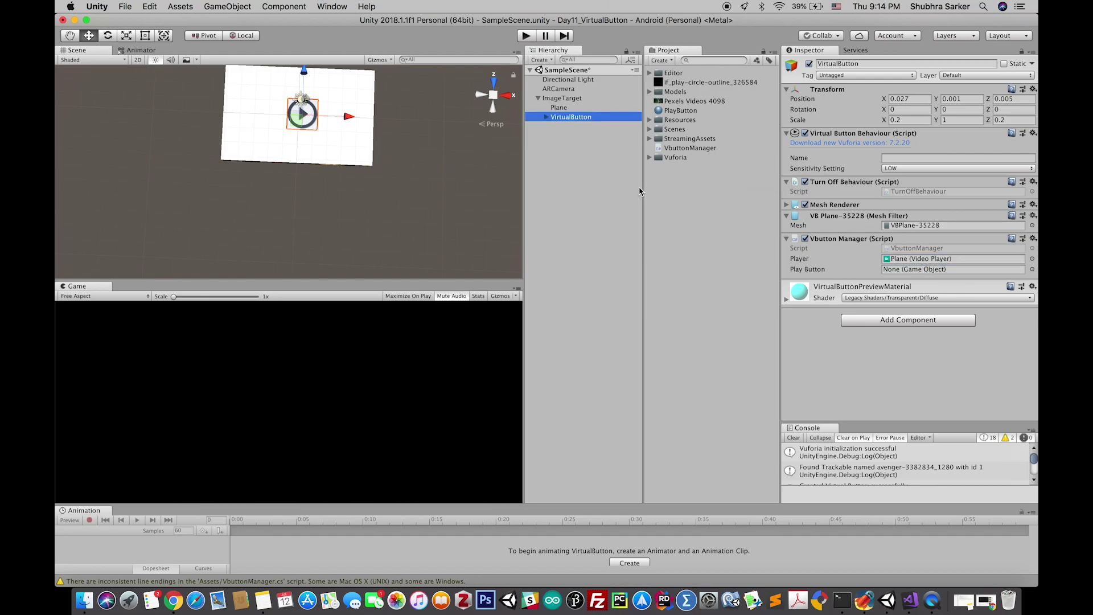
{"action": "left_click", "coordinate": [547, 117]}
{"action": "left_click_drag", "start_coordinate": [570, 126], "coordinate": [935, 272]}
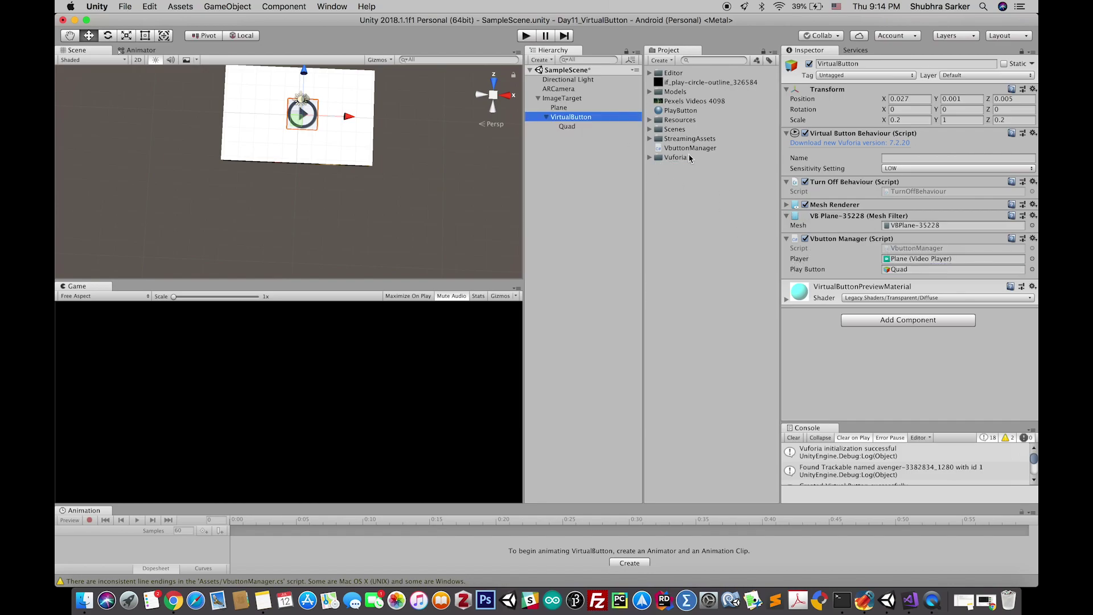
Rename Quad to ButtonImage and Plane to VideoPlane, then verify VirtualButton's script fields.
{"action": "left_click", "coordinate": [584, 129]}
{"action": "key", "text": "Return"}
{"action": "type", "text": "B"}
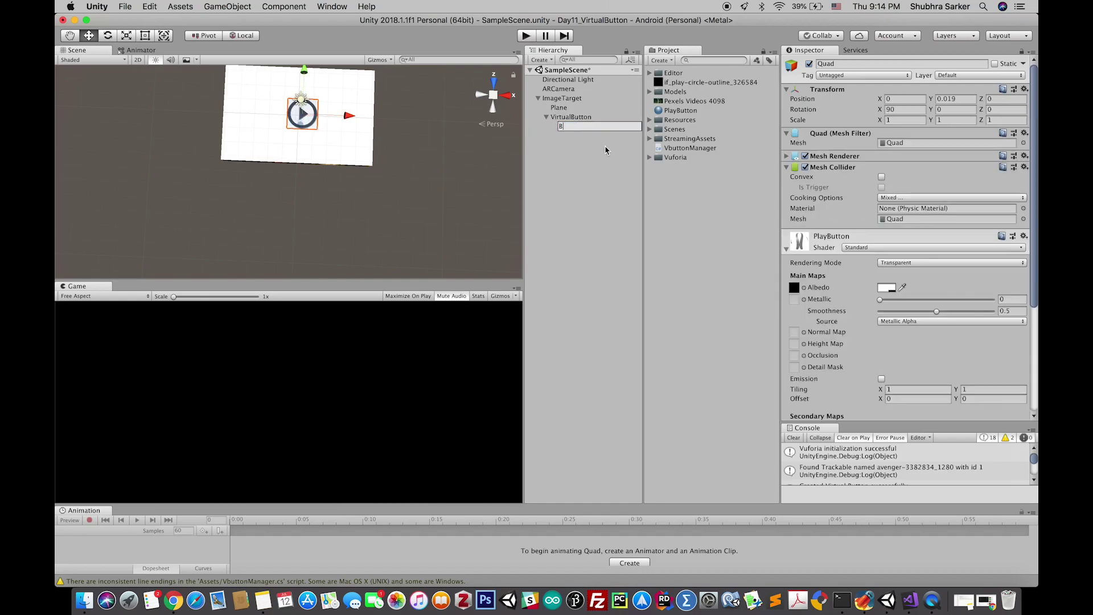
{"action": "type", "text": "uttonImage"}
{"action": "key", "text": "Return"}
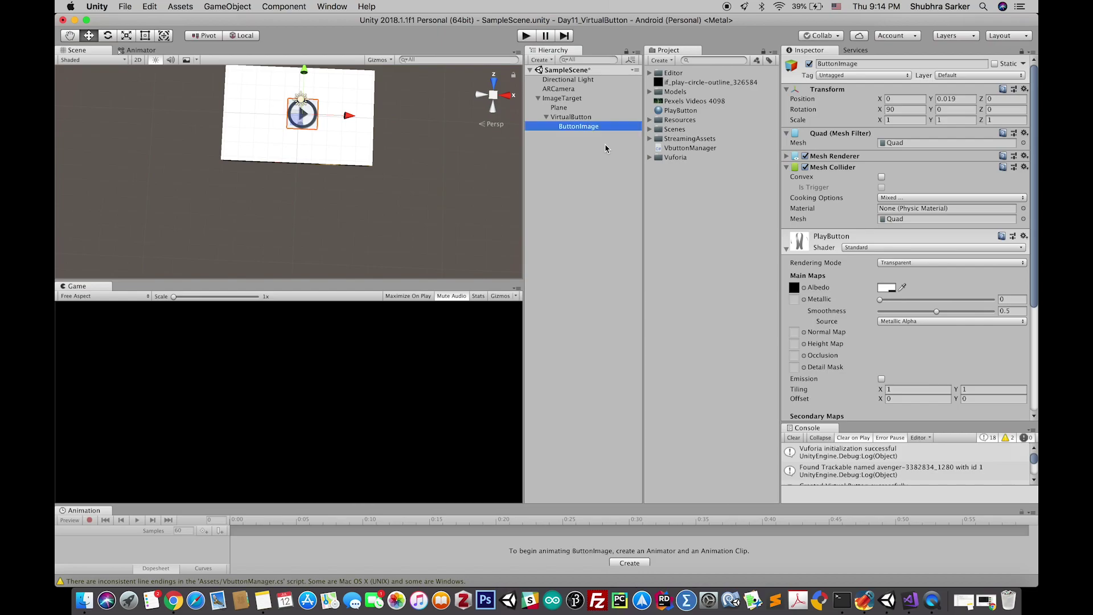
{"action": "left_click", "coordinate": [567, 107]}
{"action": "key", "text": "Return"}
{"action": "type", "text": "V"}
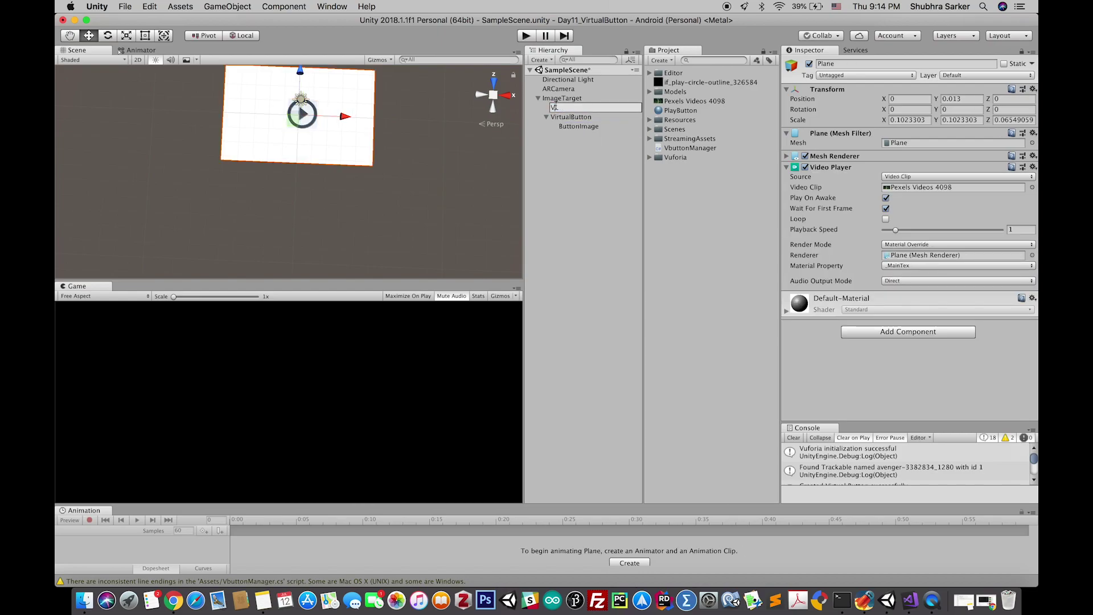
{"action": "type", "text": "ideoPlane"}
{"action": "key", "text": "Return"}
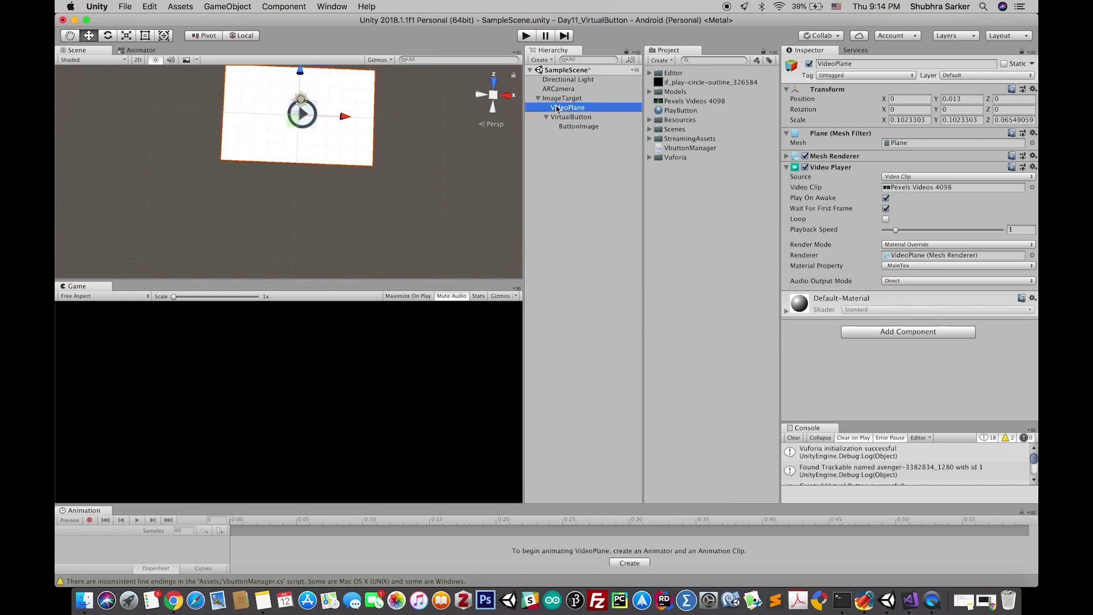
{"action": "left_click", "coordinate": [588, 119]}
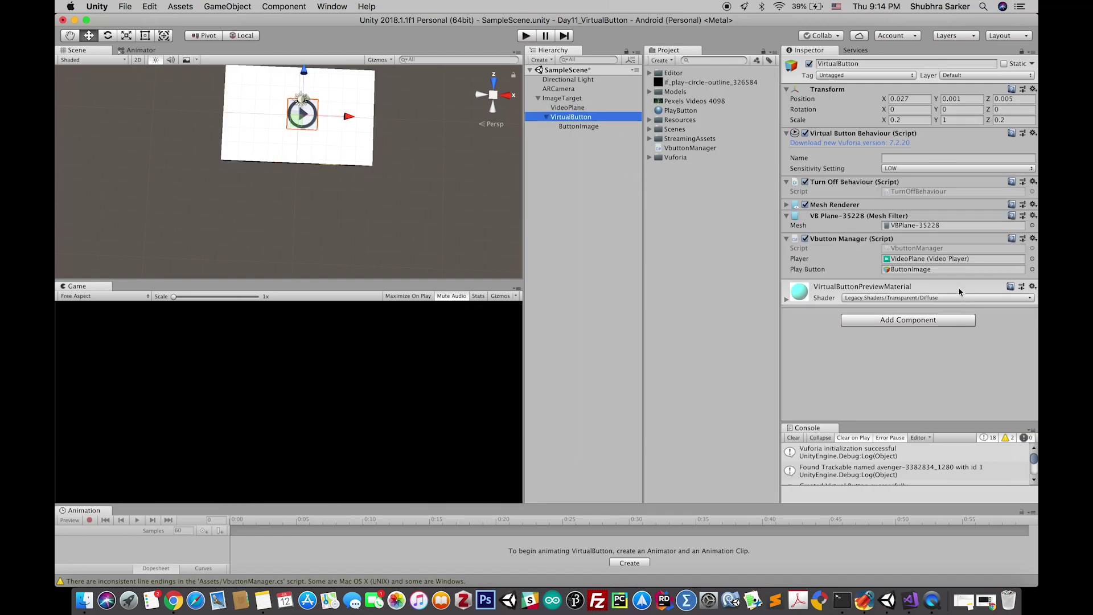
Turn off Play On Awake on VideoPlane's Video Player and save the scene.
{"action": "left_click", "coordinate": [570, 107]}
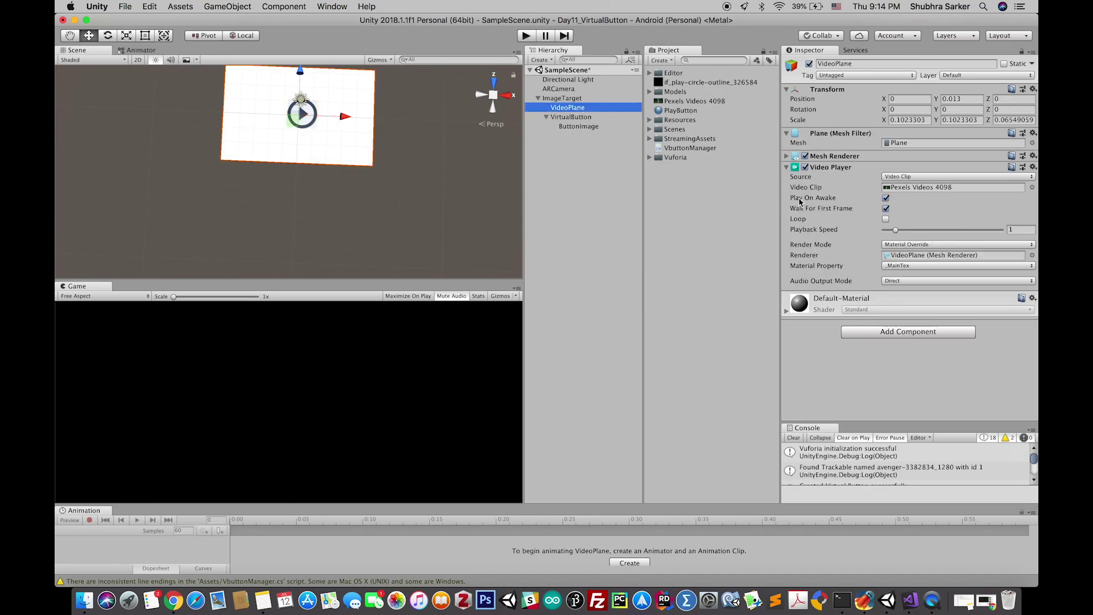
{"action": "left_click", "coordinate": [887, 199]}
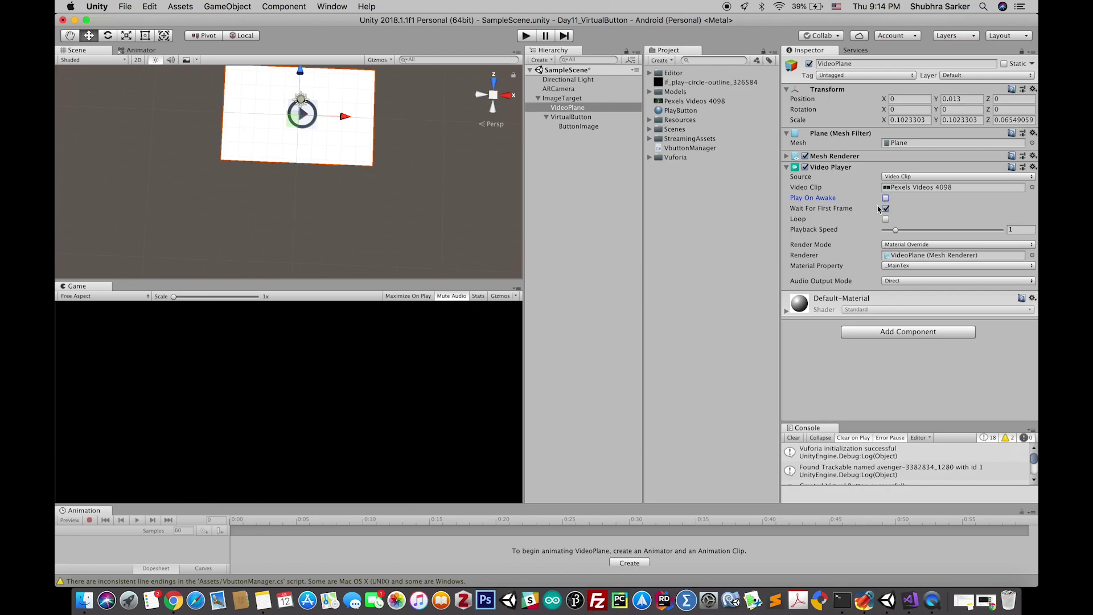
{"action": "key", "text": "super+s"}
{"action": "left_click", "coordinate": [129, 7]}
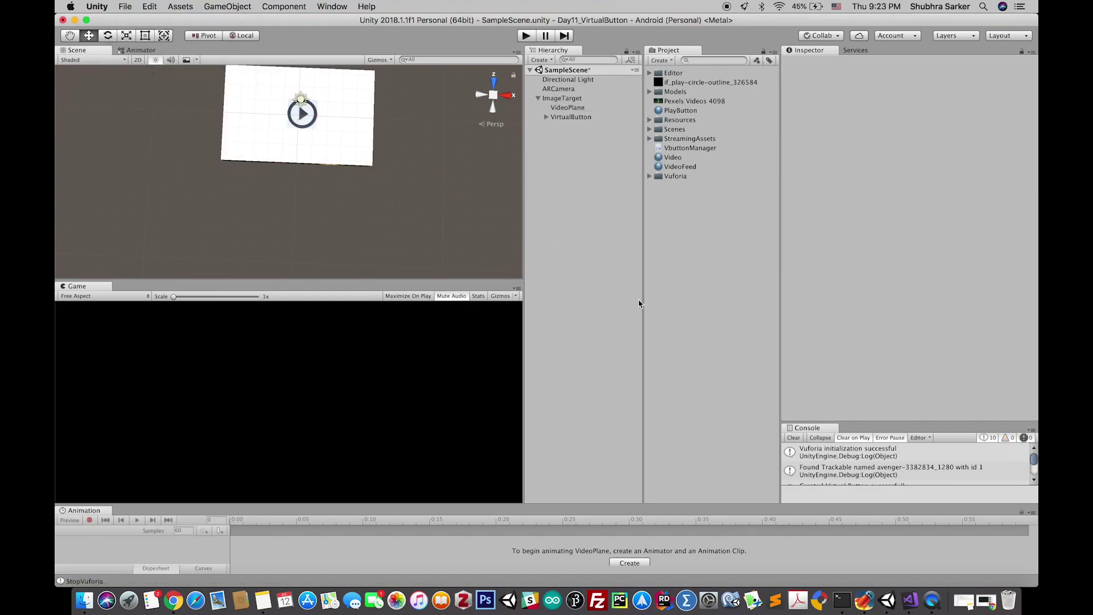
Delete both the Video and VideoFeed materials from the Project panel.
{"action": "left_click", "coordinate": [688, 158]}
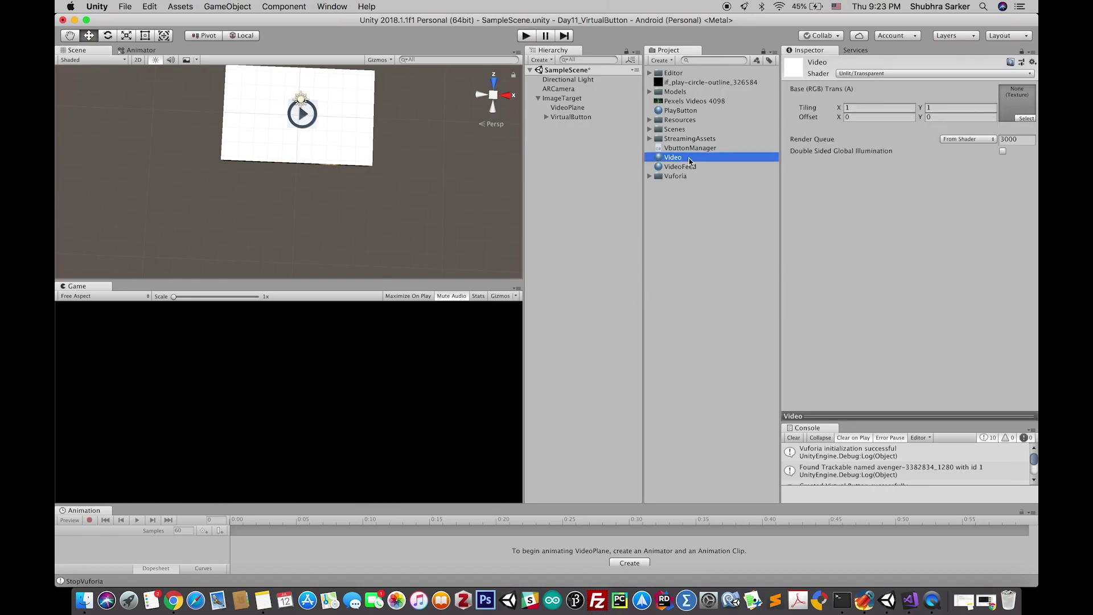
{"action": "left_click", "coordinate": [692, 167], "text": "shift"}
{"action": "right_click", "coordinate": [704, 167]}
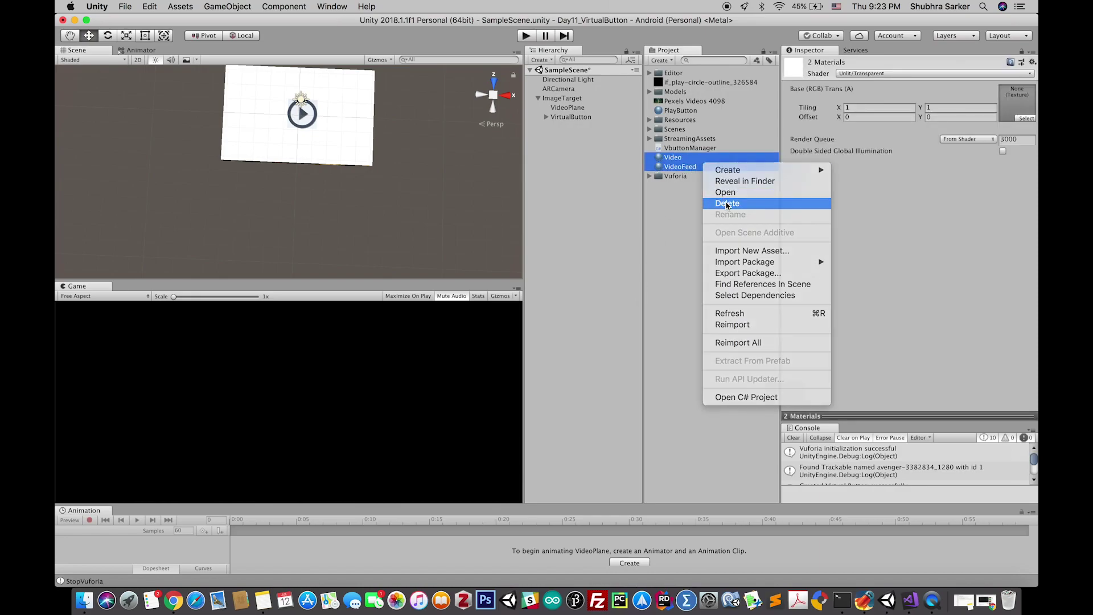
{"action": "left_click", "coordinate": [712, 203]}
{"action": "left_click", "coordinate": [646, 214]}
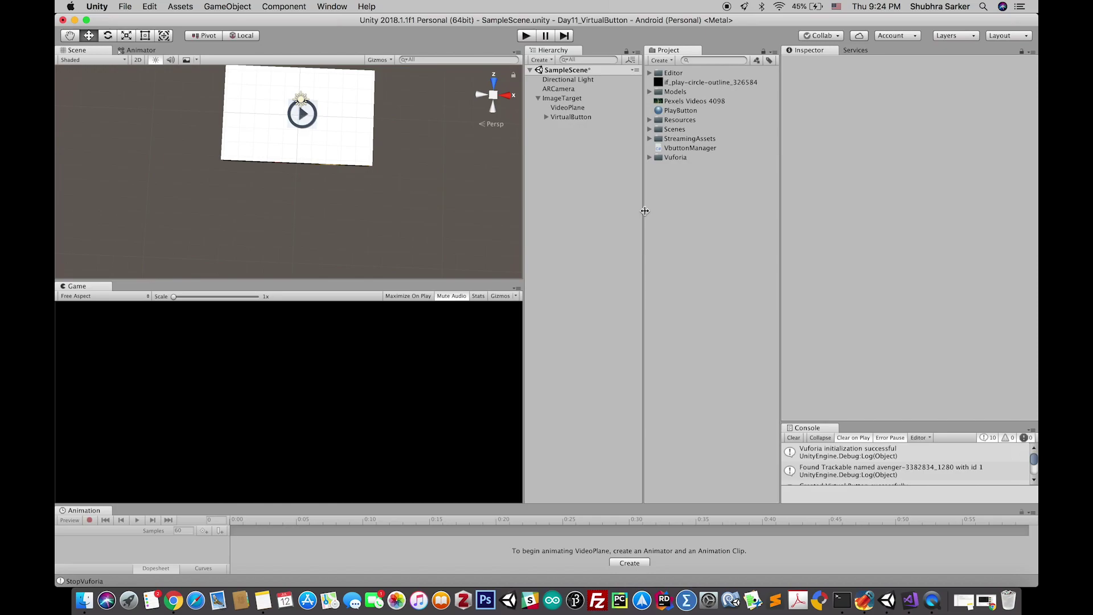
Create a new material in the Project panel named Video.
{"action": "right_click", "coordinate": [676, 197]}
{"action": "mouse_move", "coordinate": [697, 199]}
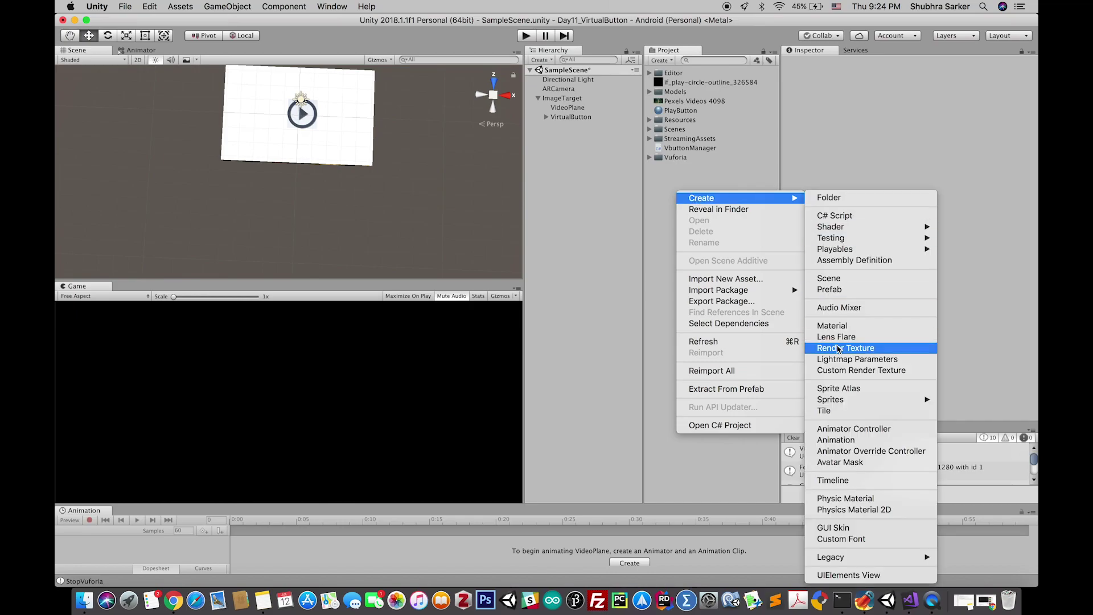
{"action": "left_click", "coordinate": [847, 325]}
{"action": "type", "text": "Vi"}
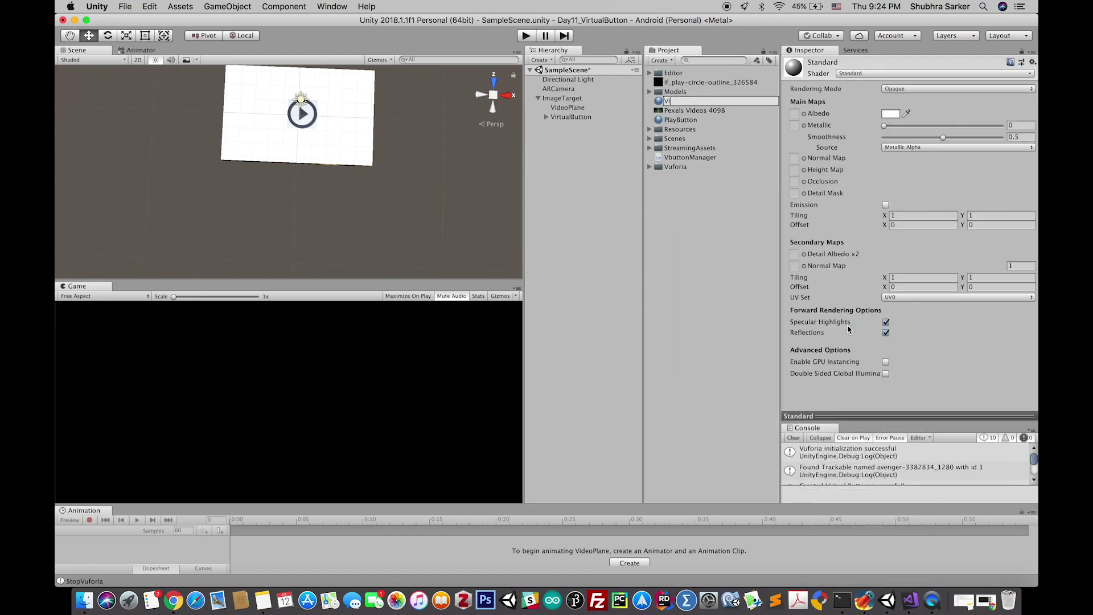
{"action": "type", "text": "eeo"}
{"action": "key", "text": "Return"}
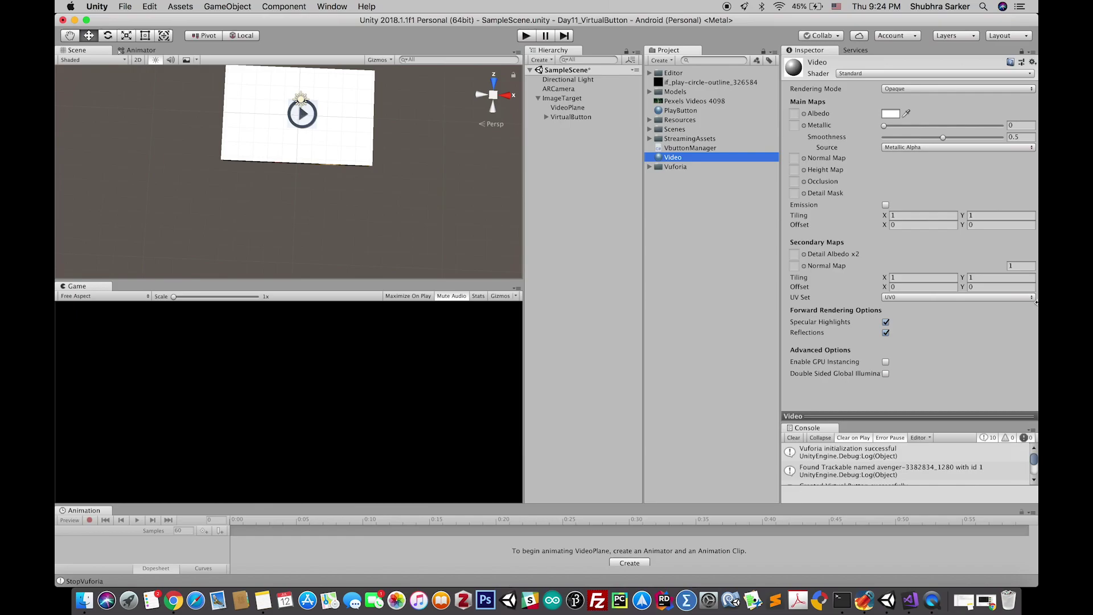
Set the Video material's shader to Unlit/Transparent and apply it to VideoPlane.
{"action": "left_click", "coordinate": [913, 74]}
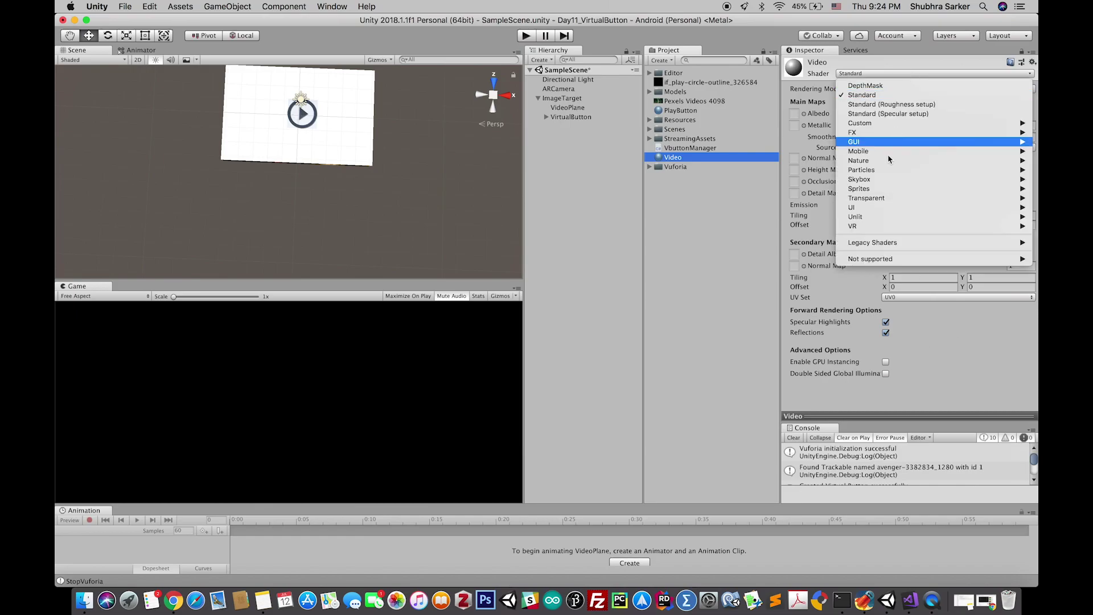
{"action": "mouse_move", "coordinate": [874, 218]}
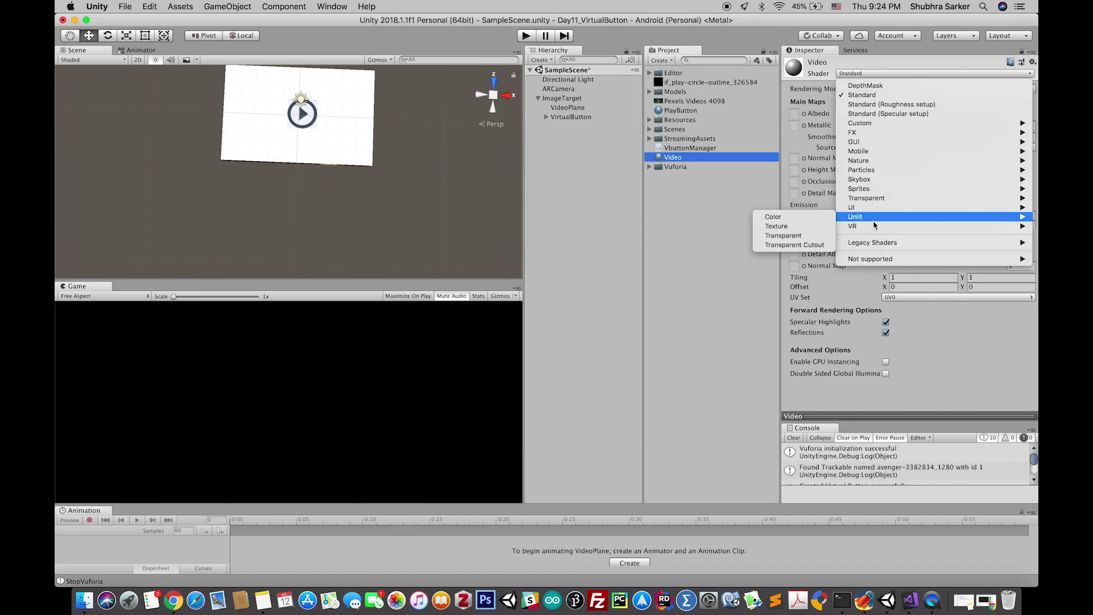
{"action": "left_click", "coordinate": [820, 235]}
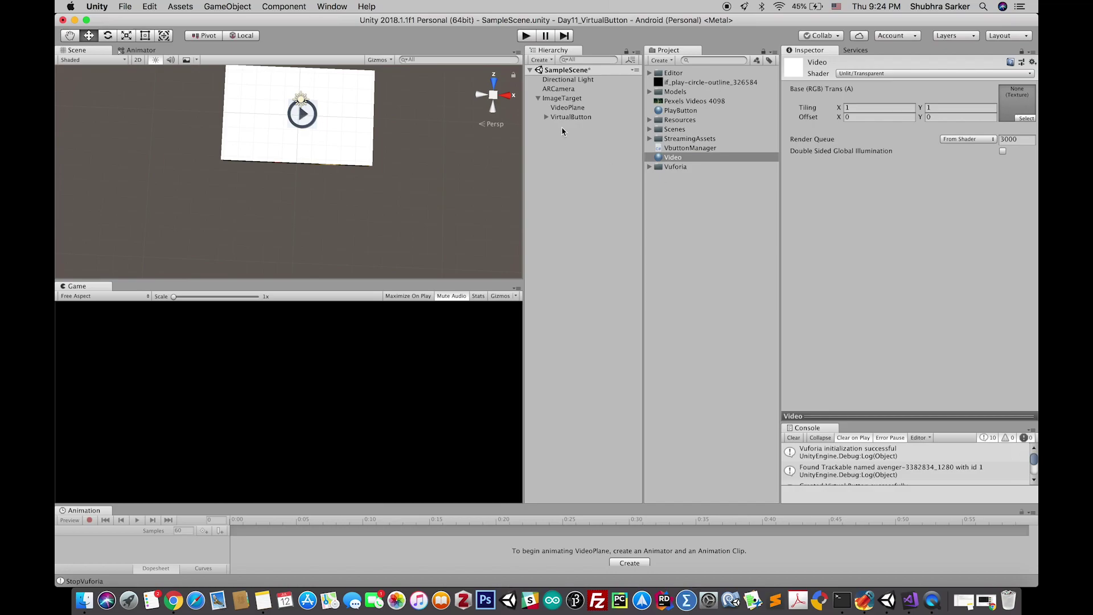
{"action": "left_click_drag", "start_coordinate": [678, 159], "coordinate": [593, 108]}
{"action": "left_click", "coordinate": [580, 107]}
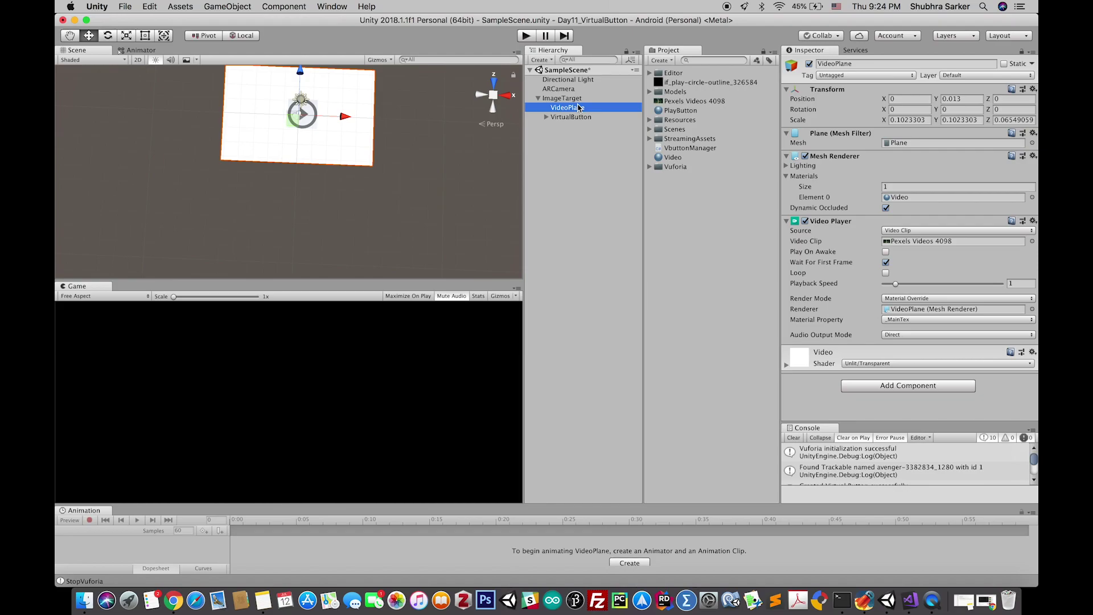